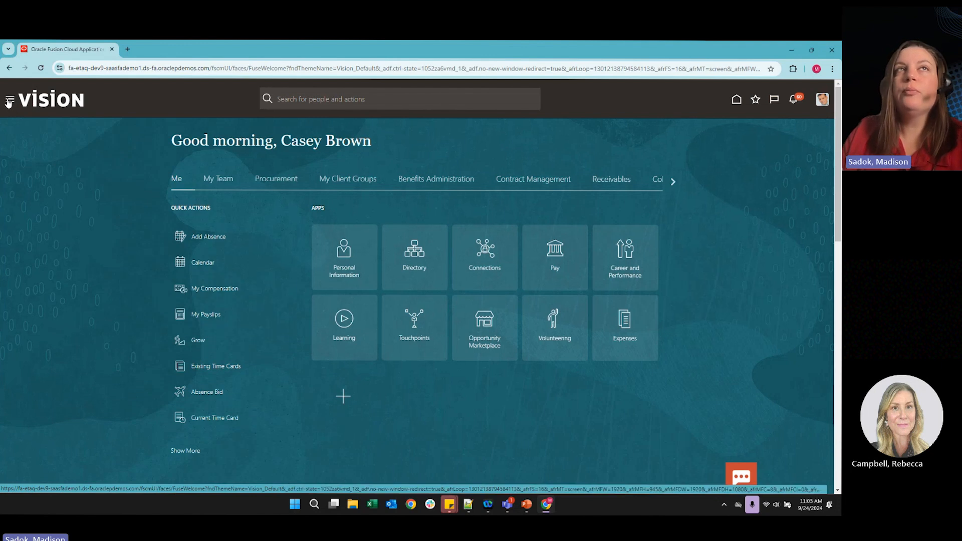
# Step: Open the Financial Reporting Center from the Others group of the application navigation
pyautogui.click(8, 102)
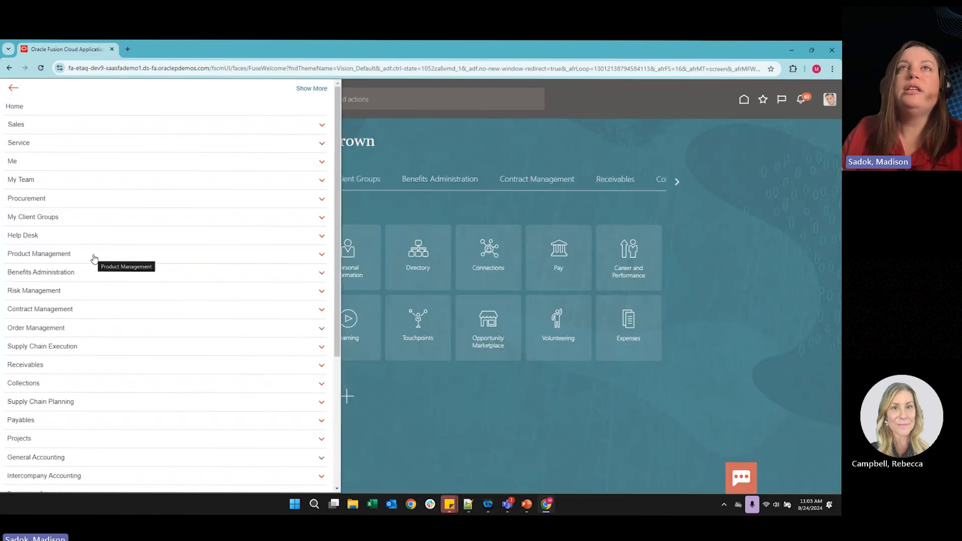
pyautogui.scroll(-4, 94, 258)
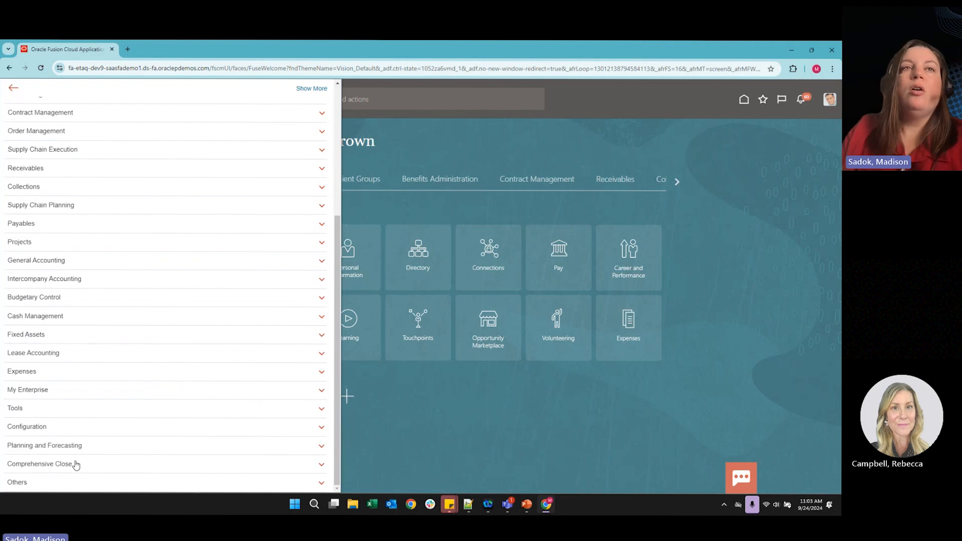
pyautogui.click(20, 485)
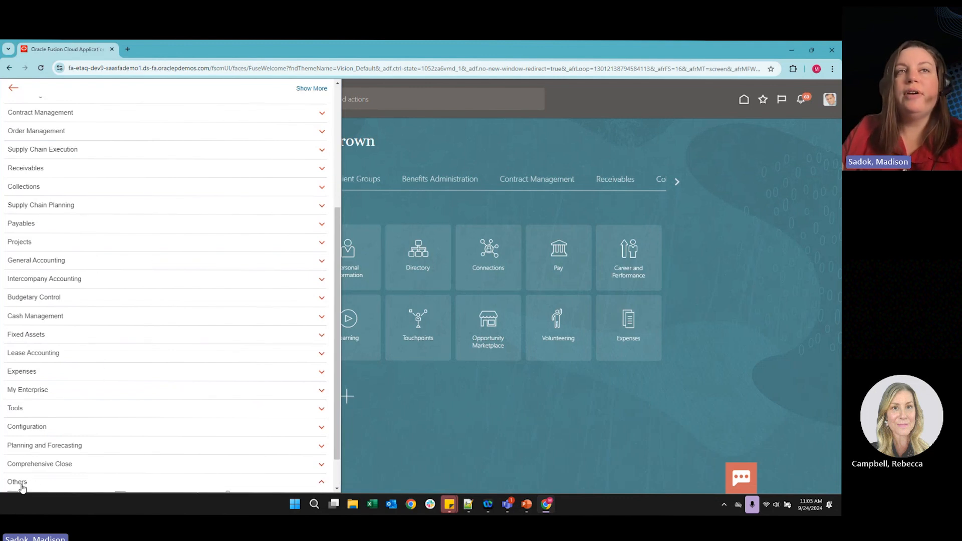
pyautogui.scroll(-2, 35, 450)
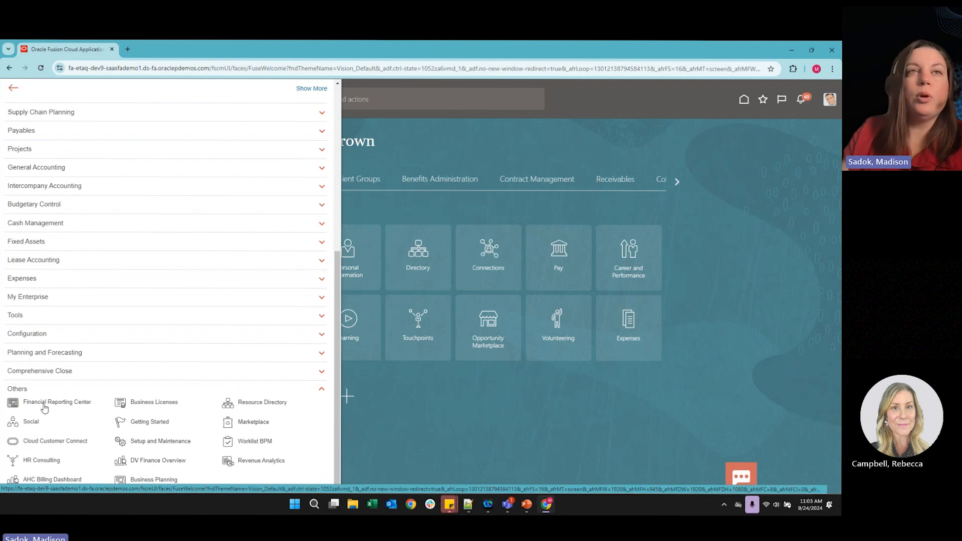
pyautogui.click(44, 408)
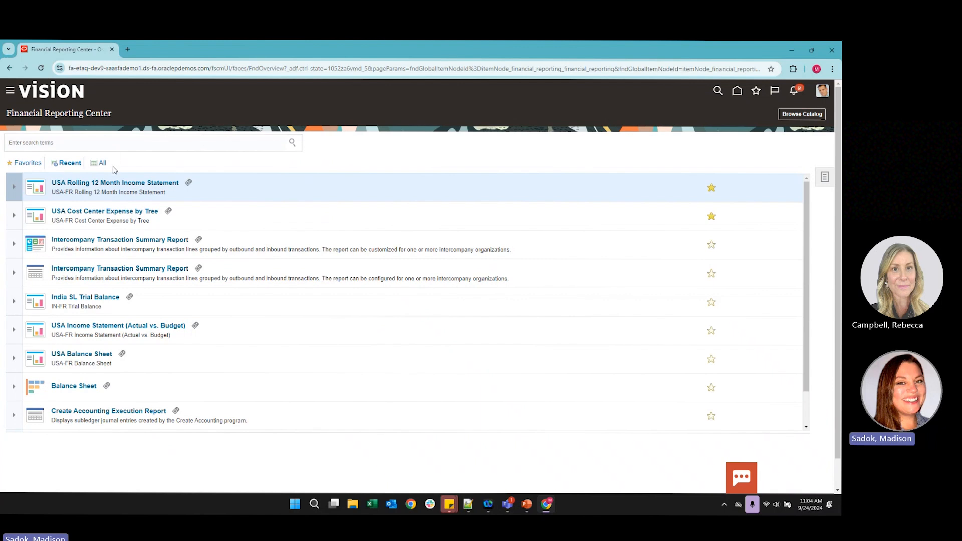
# Step: Look through the recently used financial reports and display the list of favorite reports
pyautogui.scroll(-1, 291, 304)
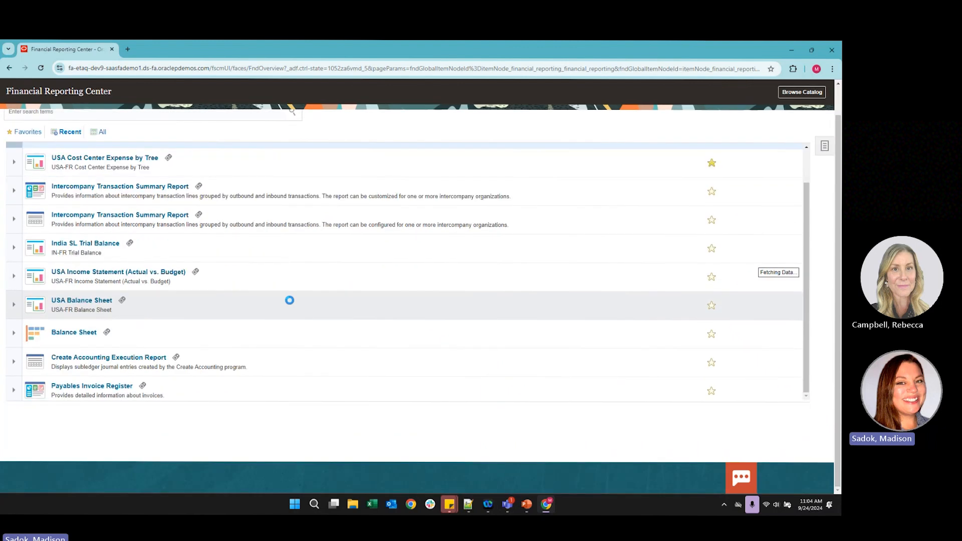
pyautogui.scroll(1, 290, 299)
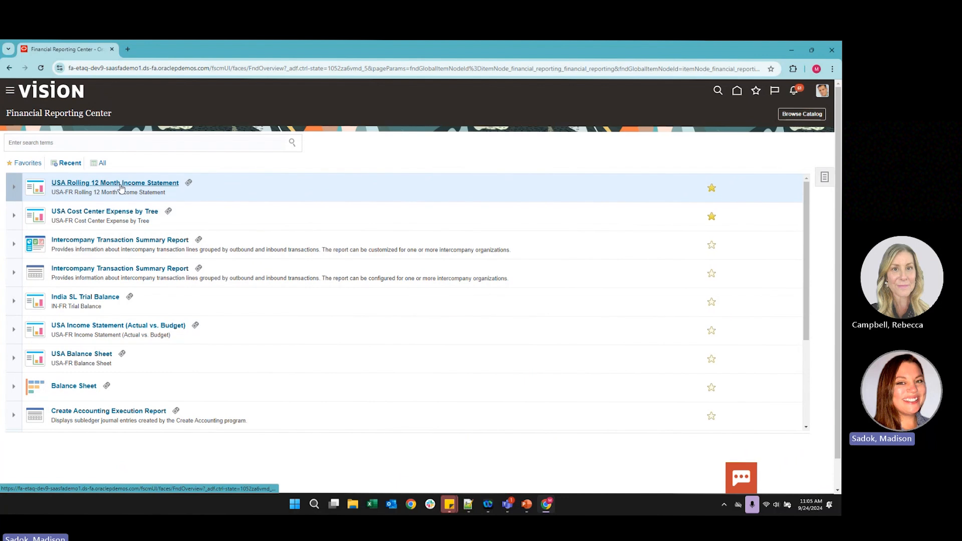
pyautogui.click(27, 166)
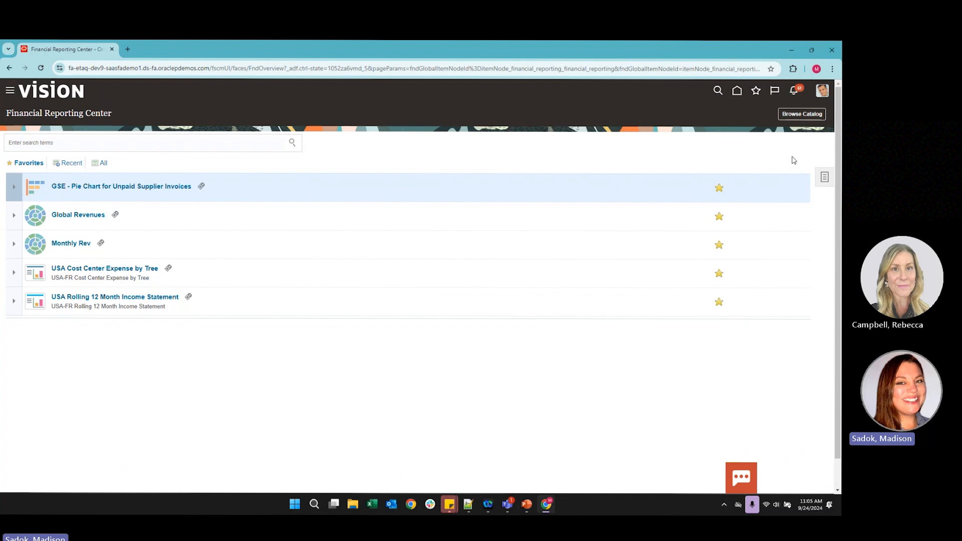
# Step: Open the Workspace for Financial Reports and launch the Financial Reporting Web Studio in a maximized window
pyautogui.click(825, 184)
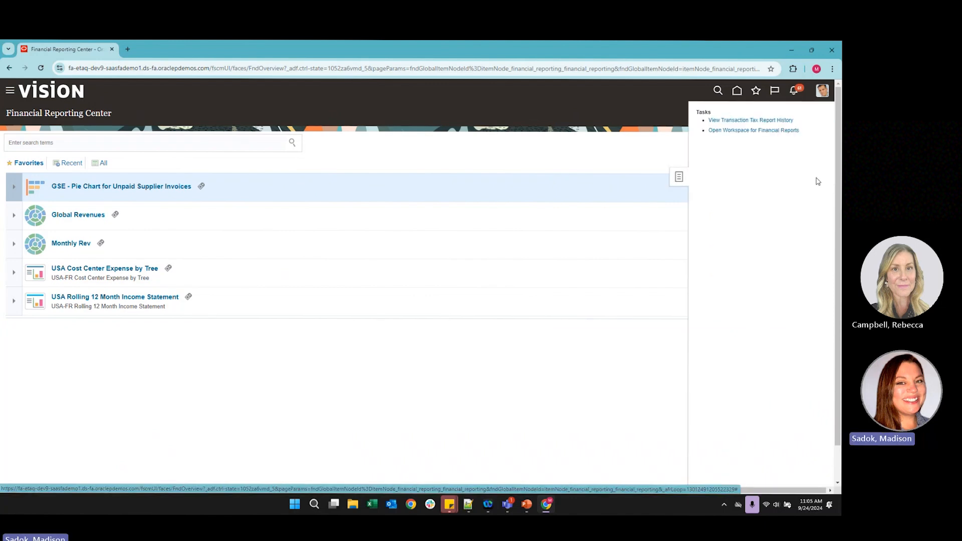
pyautogui.click(721, 131)
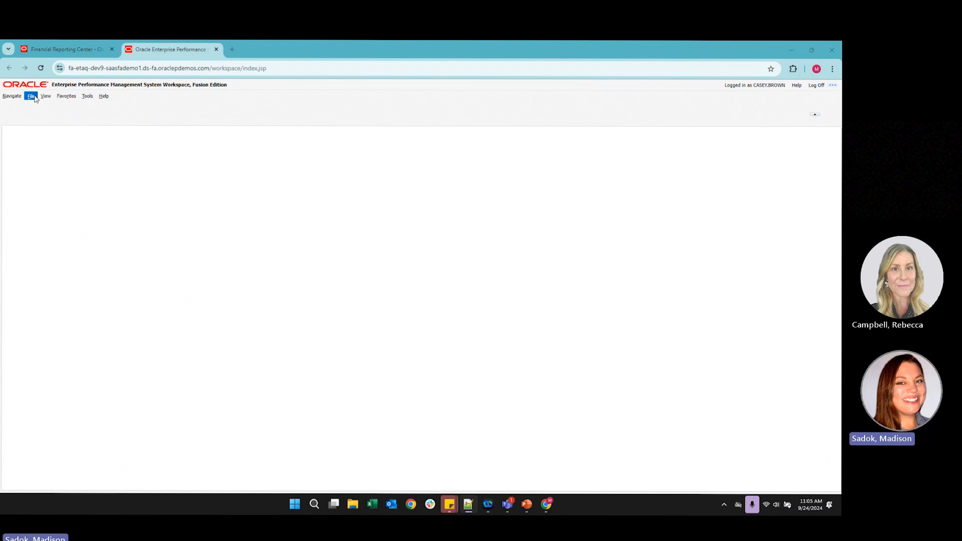
pyautogui.click(88, 97)
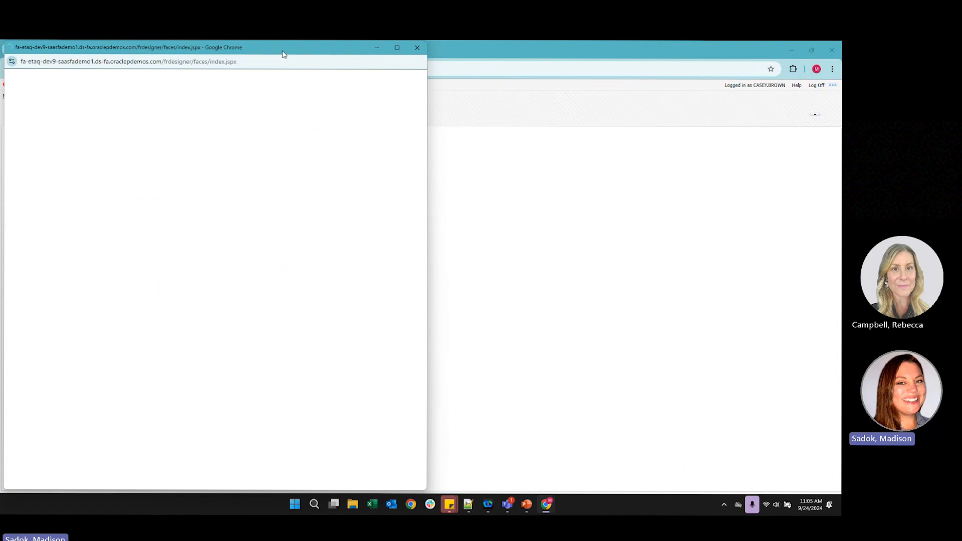
pyautogui.moveTo(283, 54); pyautogui.dragTo(322, 102)
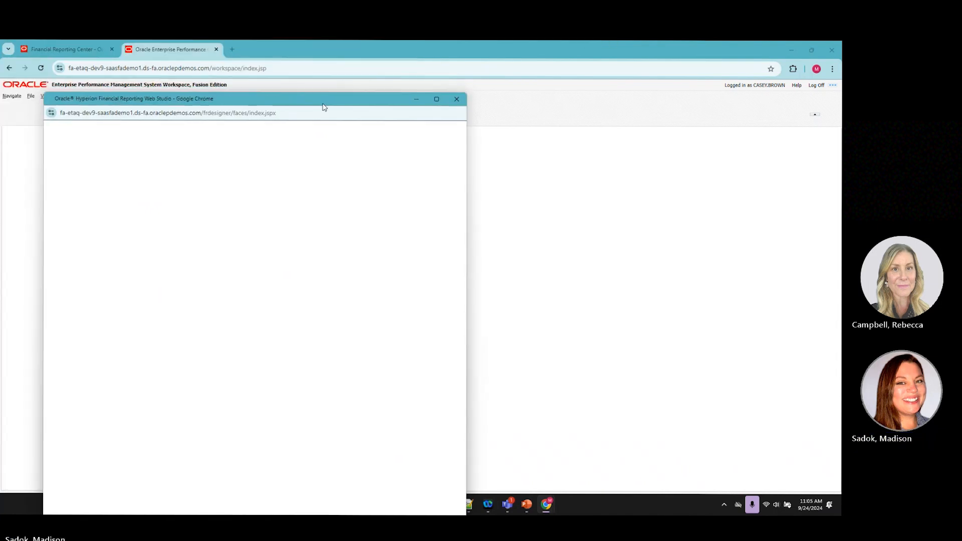
pyautogui.click(436, 97)
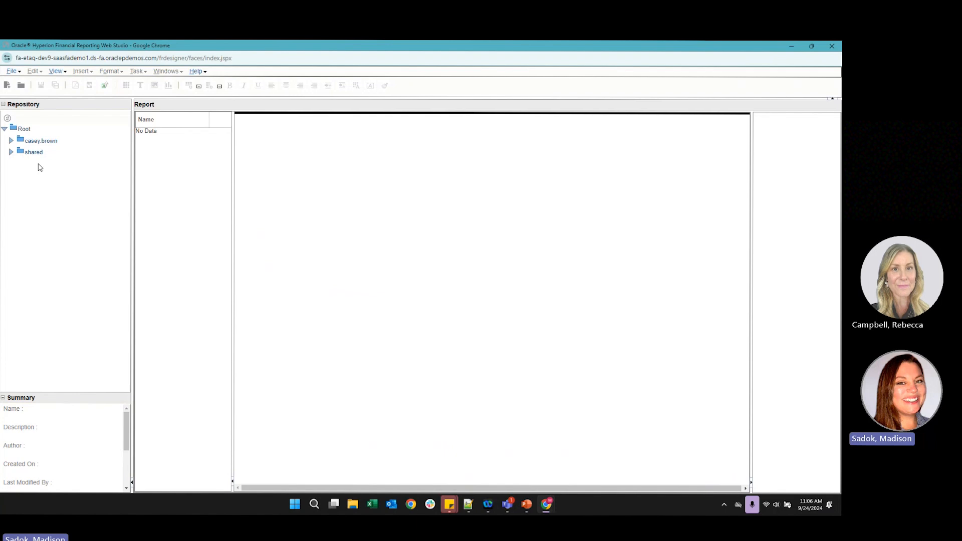
# Step: Browse the shared repository folder and its Custom subfolder, and collapse the shared folder
pyautogui.click(11, 152)
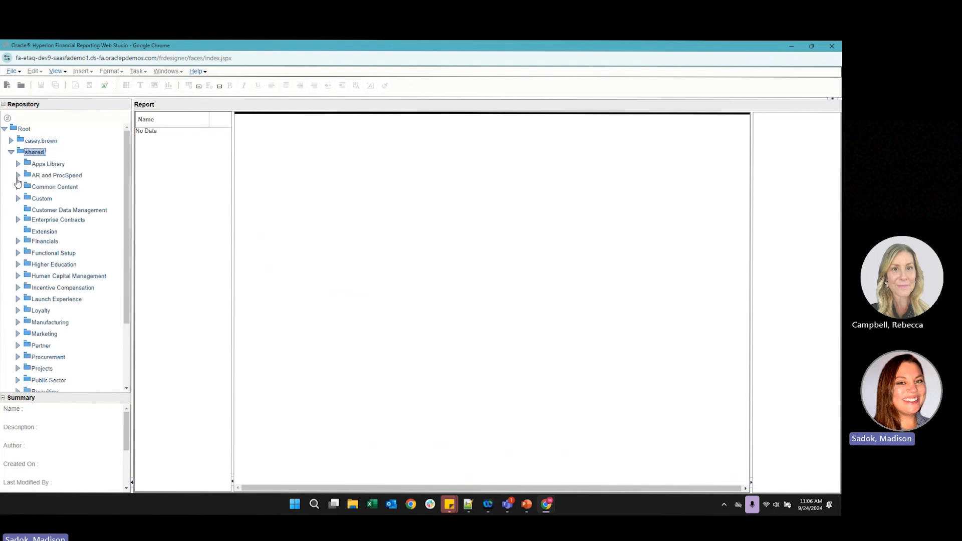
pyautogui.click(18, 198)
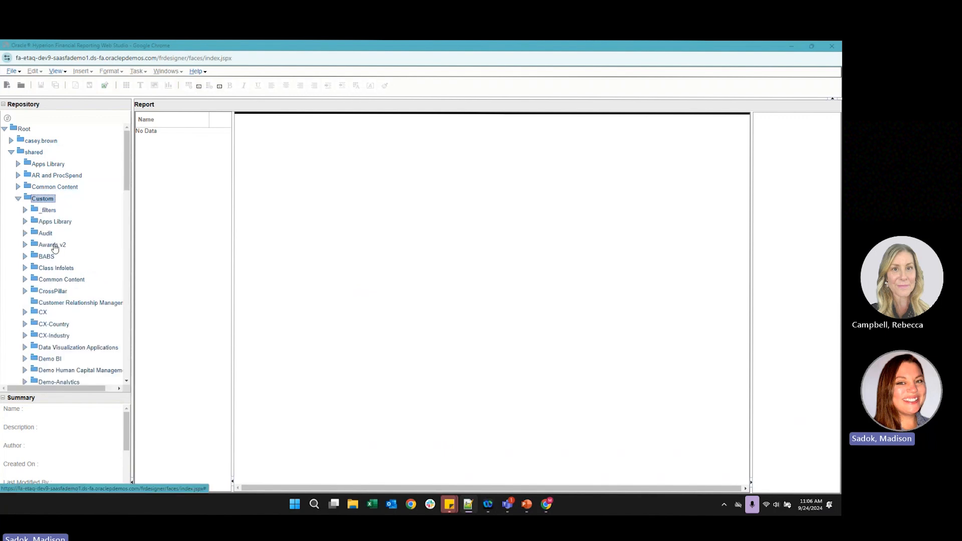
pyautogui.scroll(-5, 61, 273)
pyautogui.scroll(-3, 61, 274)
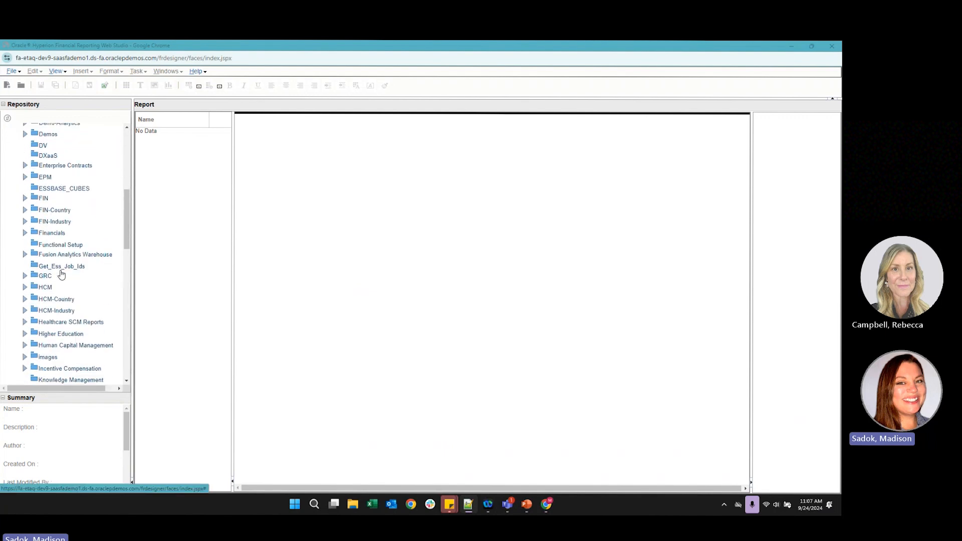
pyautogui.scroll(-4, 46, 279)
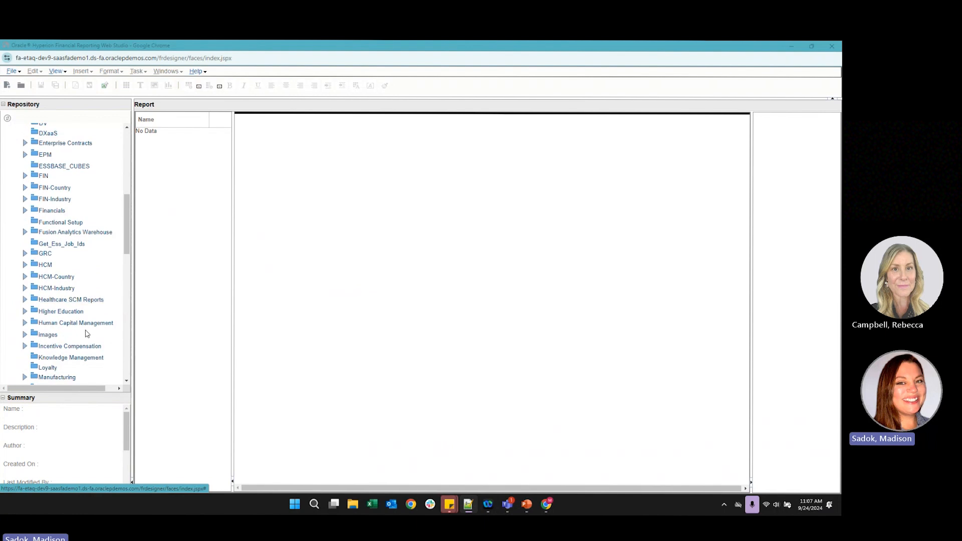
pyautogui.scroll(12, 86, 333)
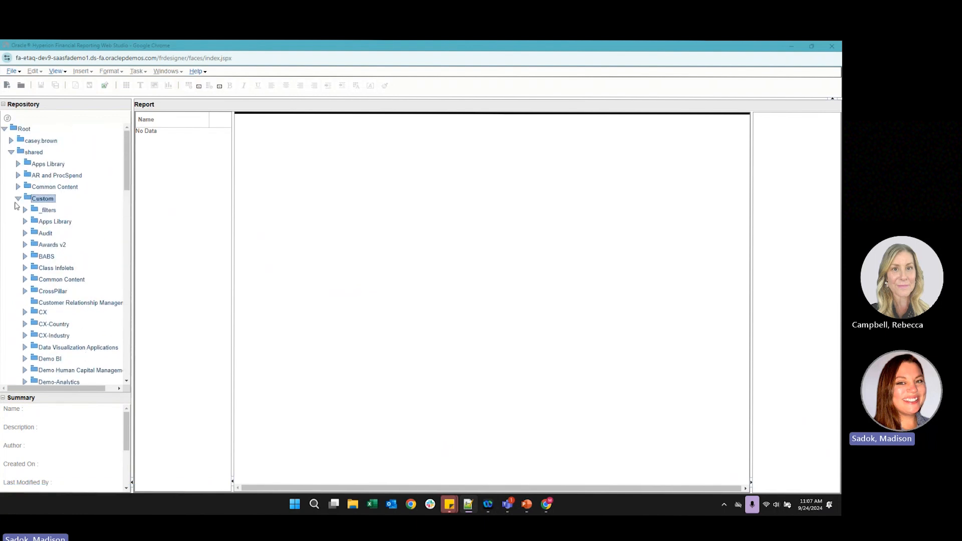
pyautogui.click(11, 152)
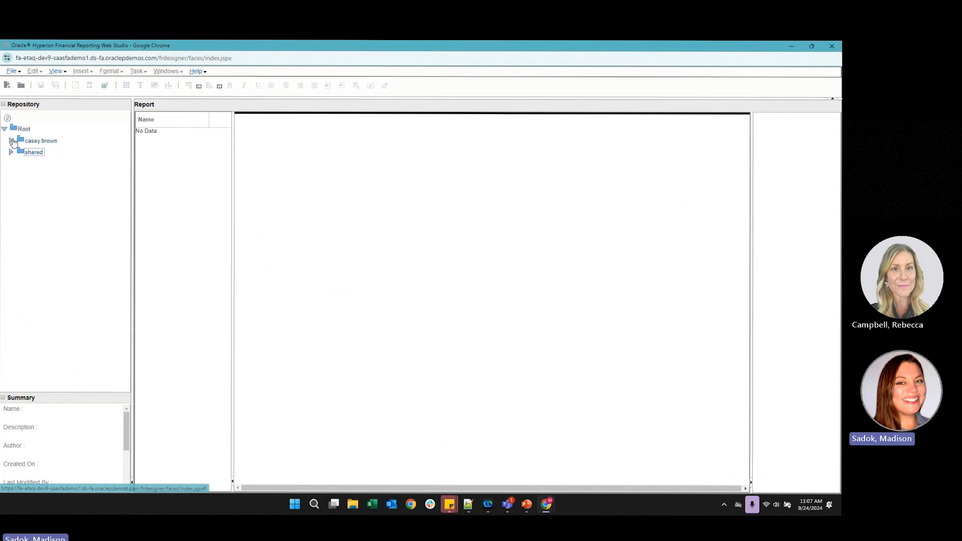
# Step: Create a new report with the personal user folder selected and insert a grid into the report body
pyautogui.click(28, 142)
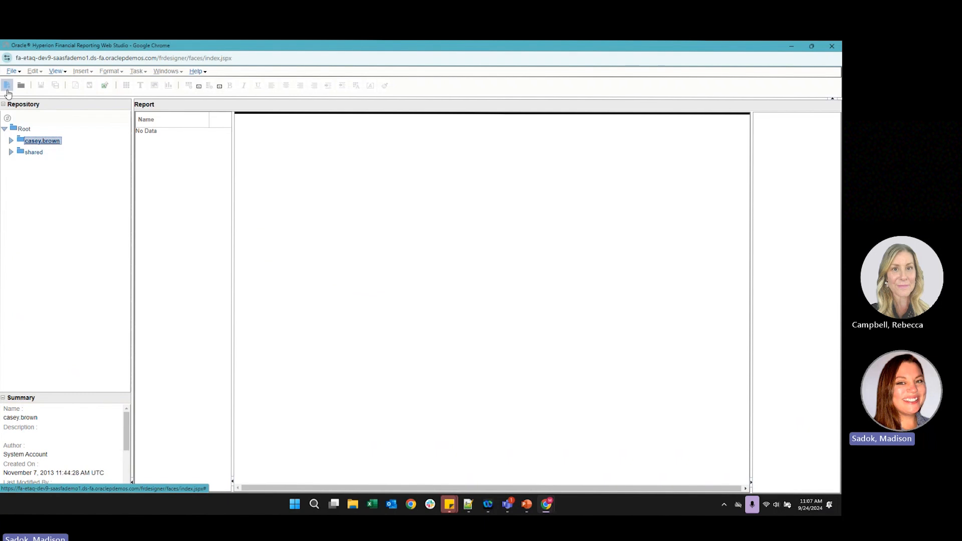
pyautogui.click(8, 88)
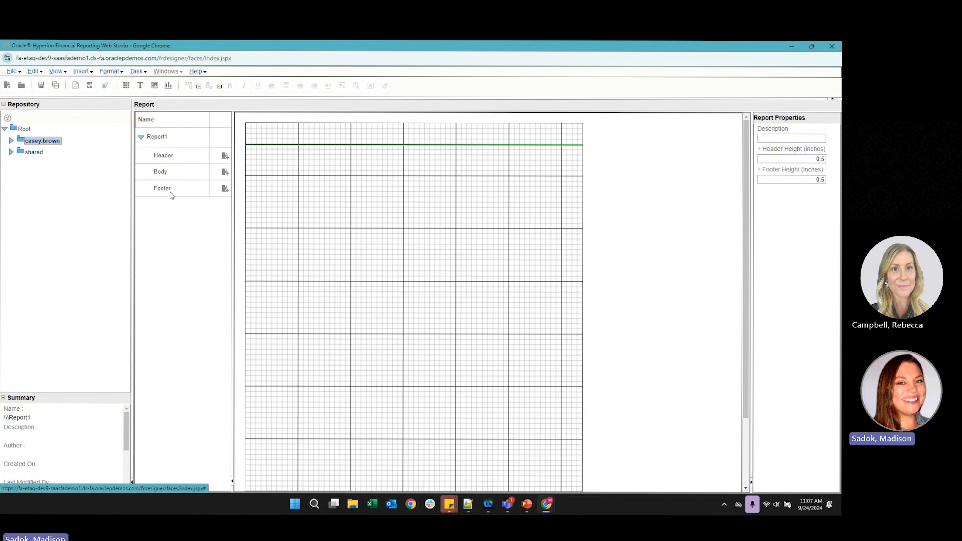
pyautogui.click(226, 173)
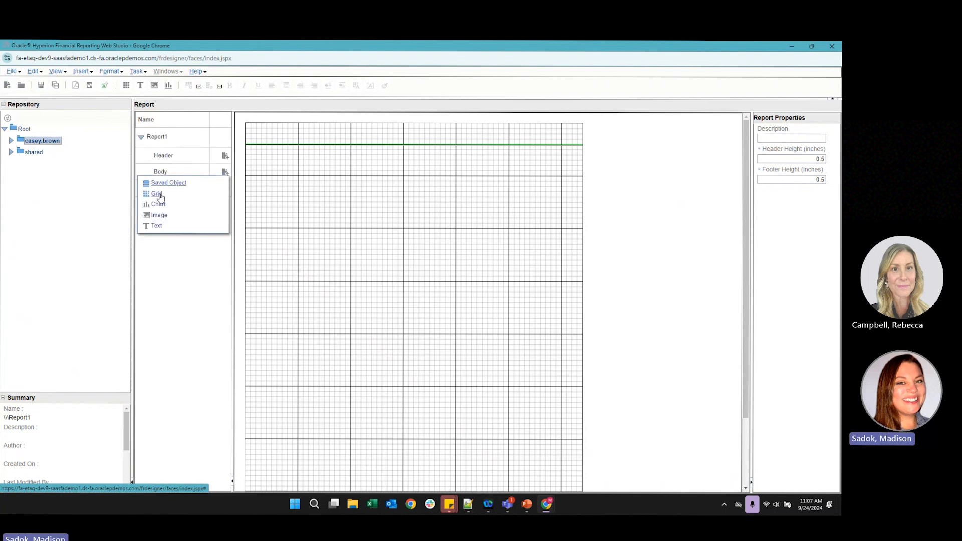
pyautogui.click(157, 194)
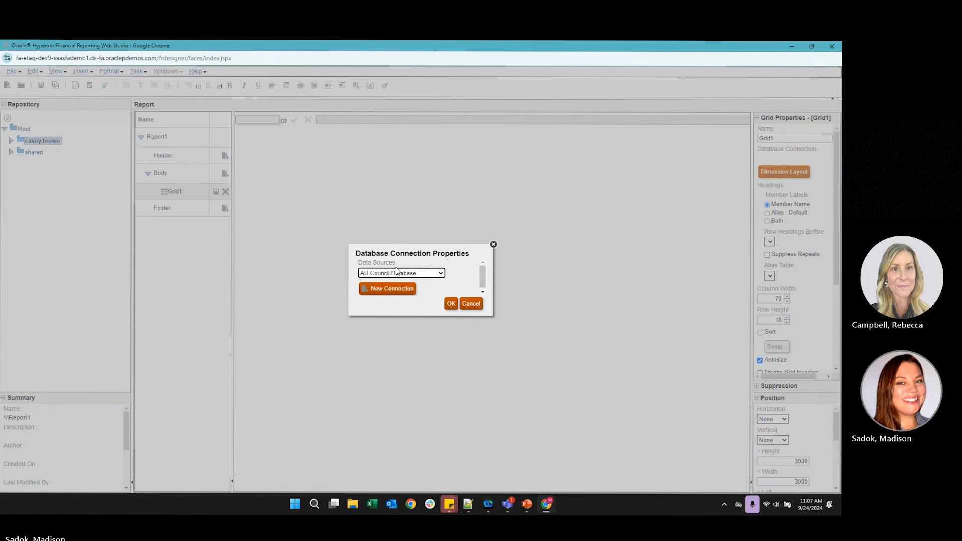
# Step: Connect the grid to the USChartofAccounts data source
pyautogui.click(435, 275)
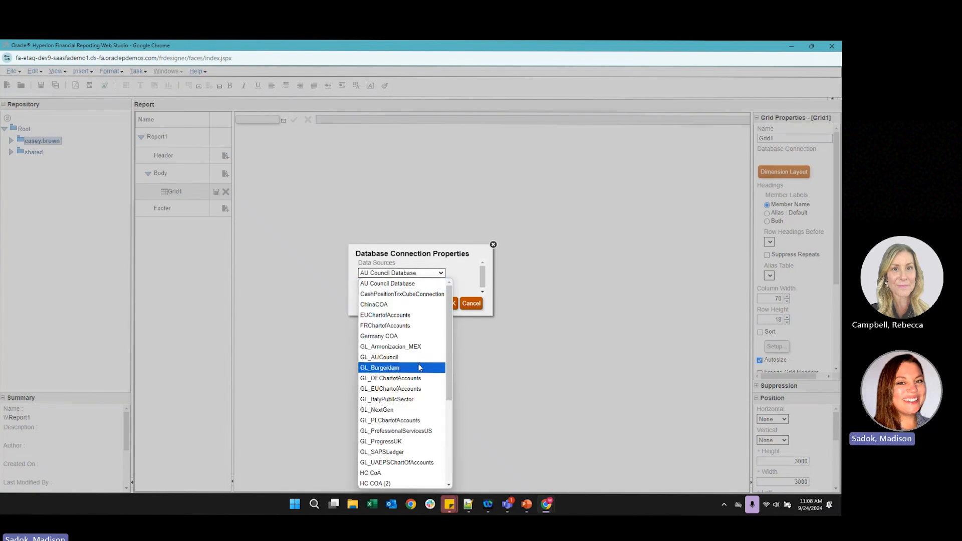
pyautogui.scroll(-3, 417, 363)
pyautogui.scroll(3, 418, 362)
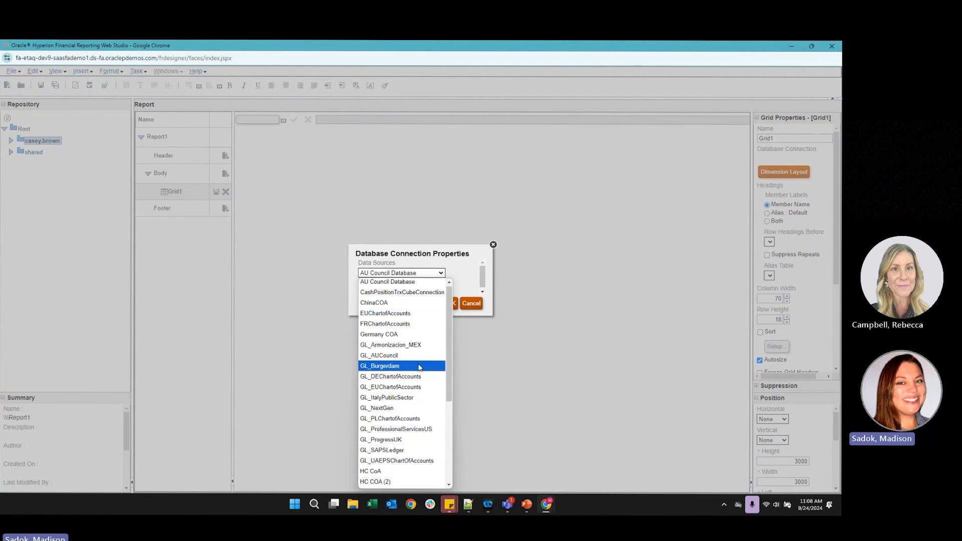
pyautogui.scroll(-4, 418, 365)
pyautogui.scroll(-1, 420, 368)
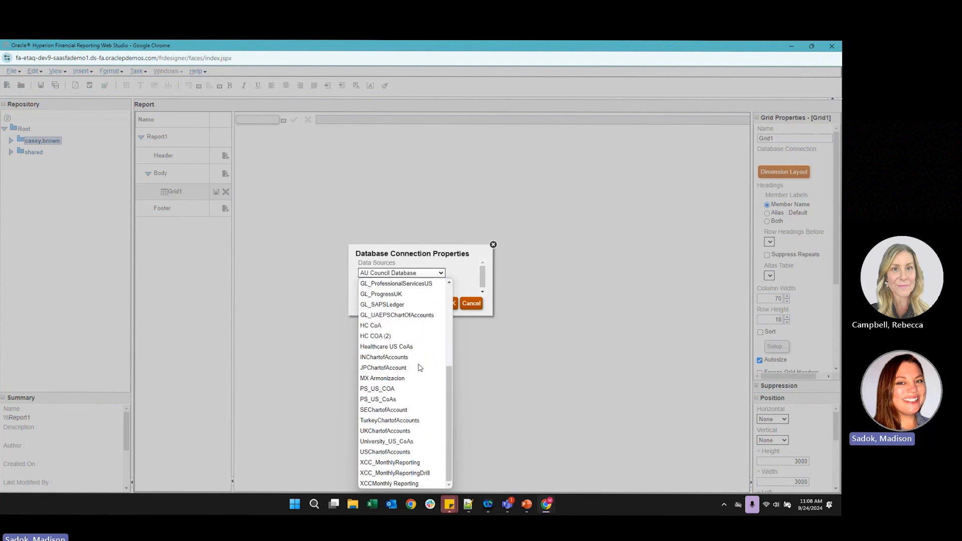
pyautogui.click(407, 452)
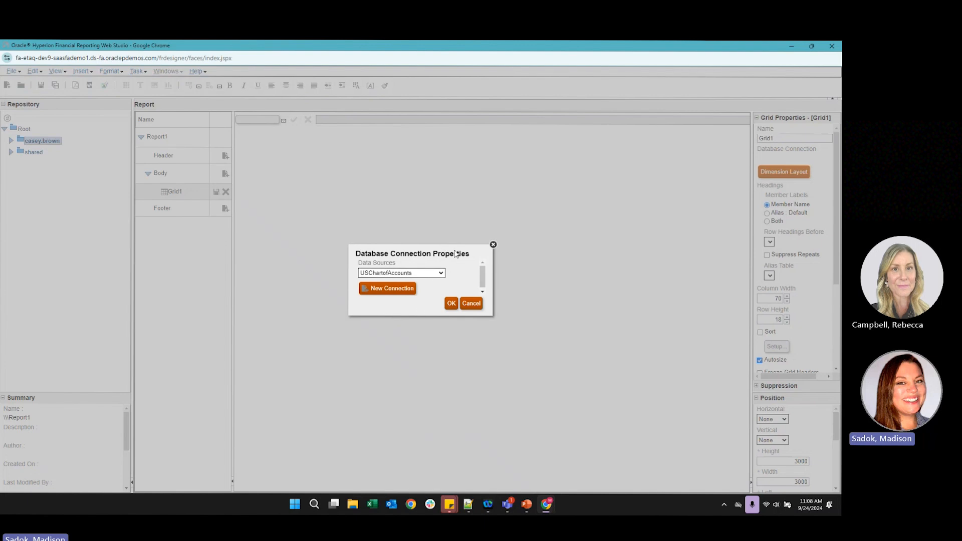
pyautogui.click(451, 305)
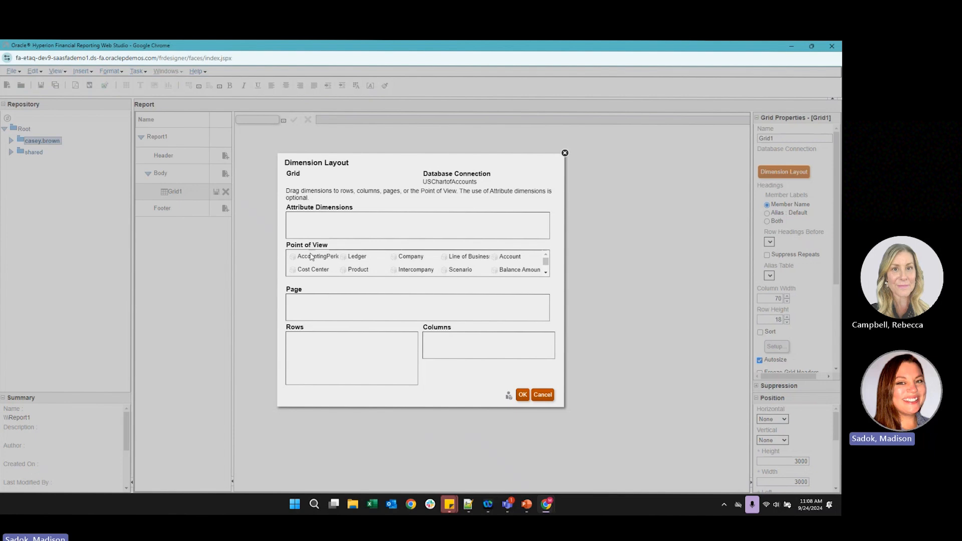
# Step: Lay out the grid dimensions with AccountingPeriod, Scenario and Amount Type as columns and Account as rows
pyautogui.moveTo(312, 256); pyautogui.dragTo(439, 344)
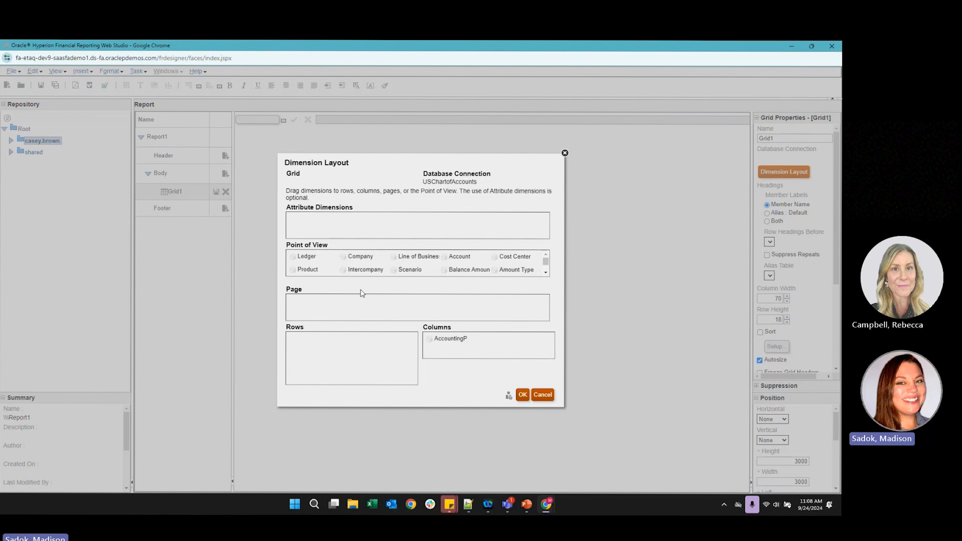
pyautogui.moveTo(406, 270); pyautogui.dragTo(491, 342)
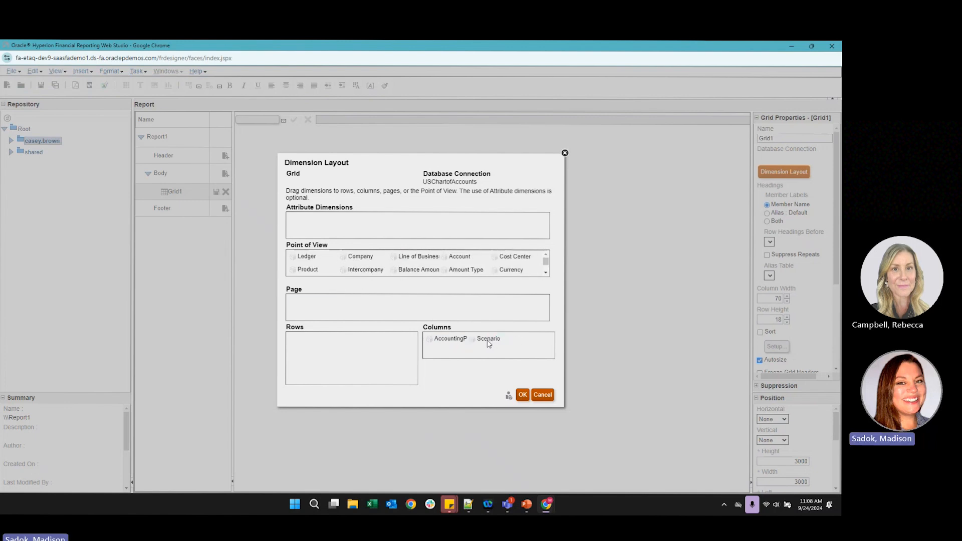
pyautogui.moveTo(461, 274); pyautogui.dragTo(520, 346)
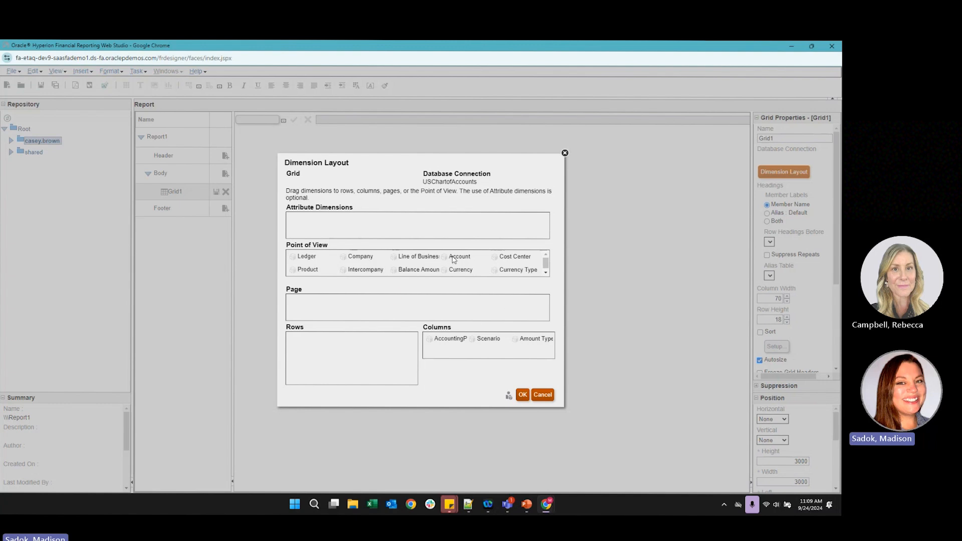
pyautogui.moveTo(453, 259); pyautogui.dragTo(308, 363)
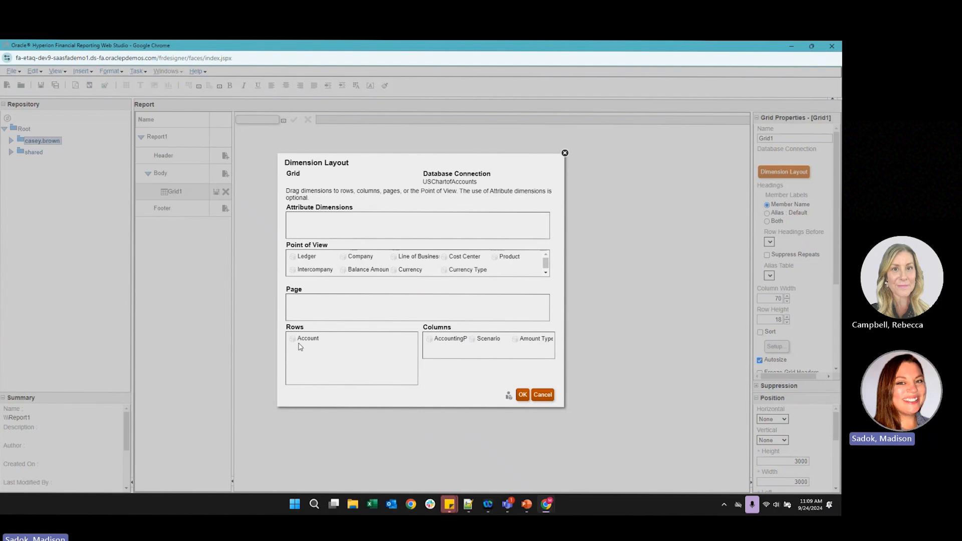
pyautogui.click(521, 398)
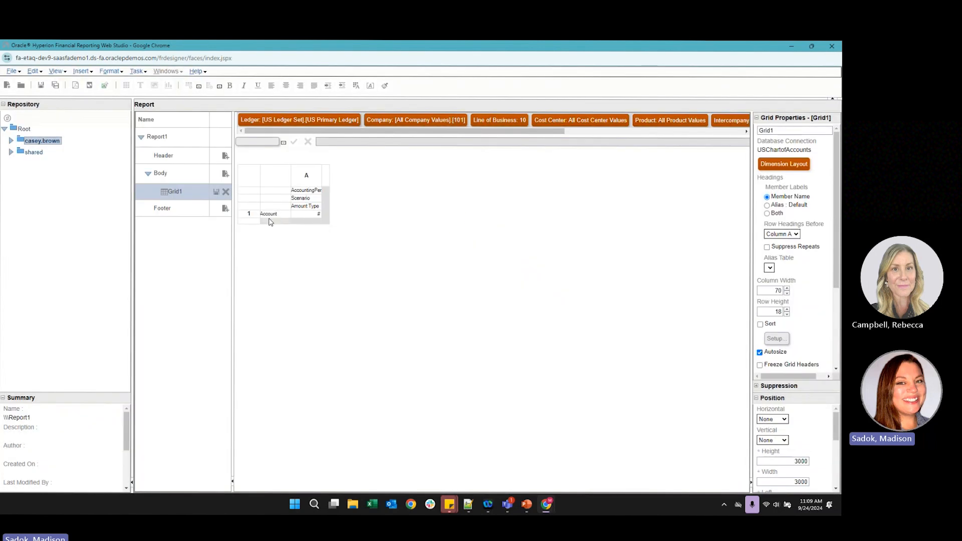
# Step: Replace the default Scenario member in the grid's column heading with Actual
pyautogui.click(308, 199)
pyautogui.doubleClick(307, 199)
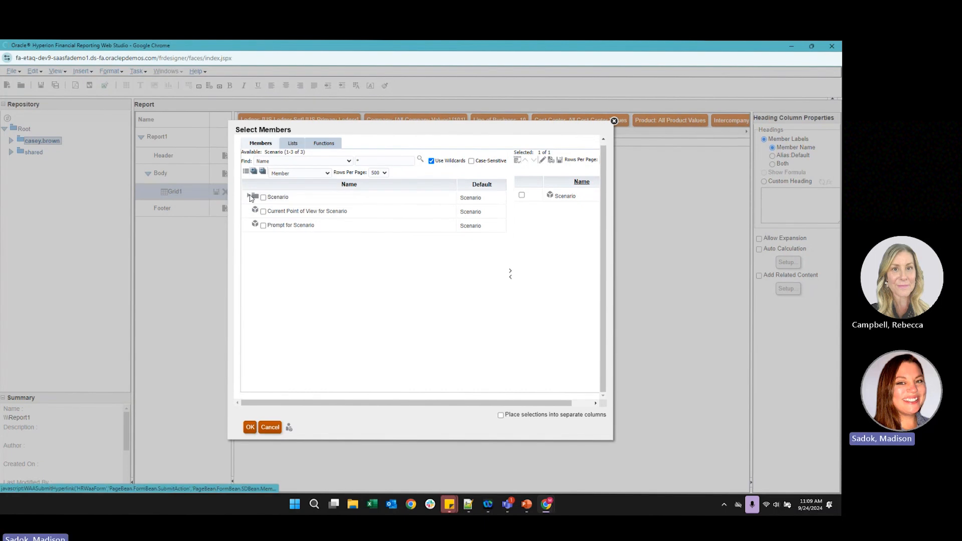
pyautogui.click(249, 197)
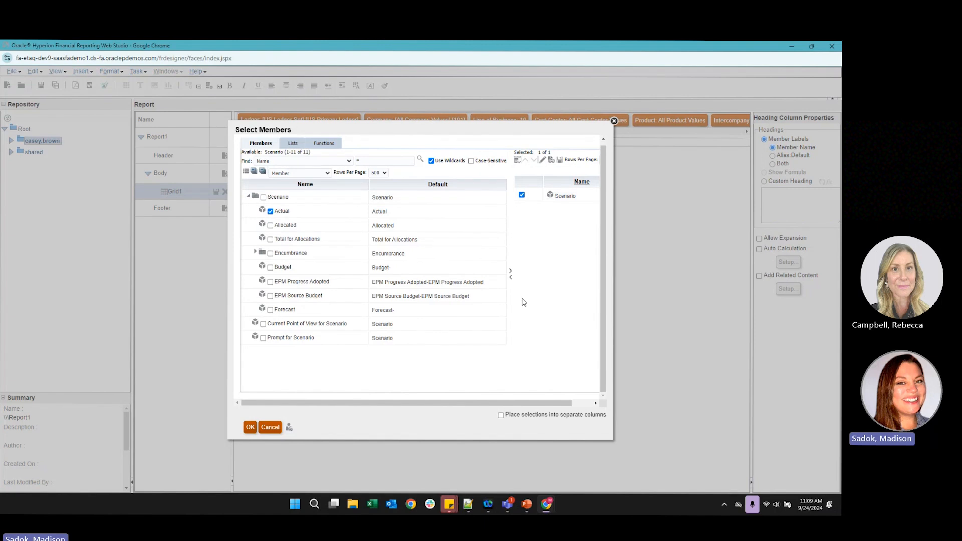
pyautogui.click(509, 277)
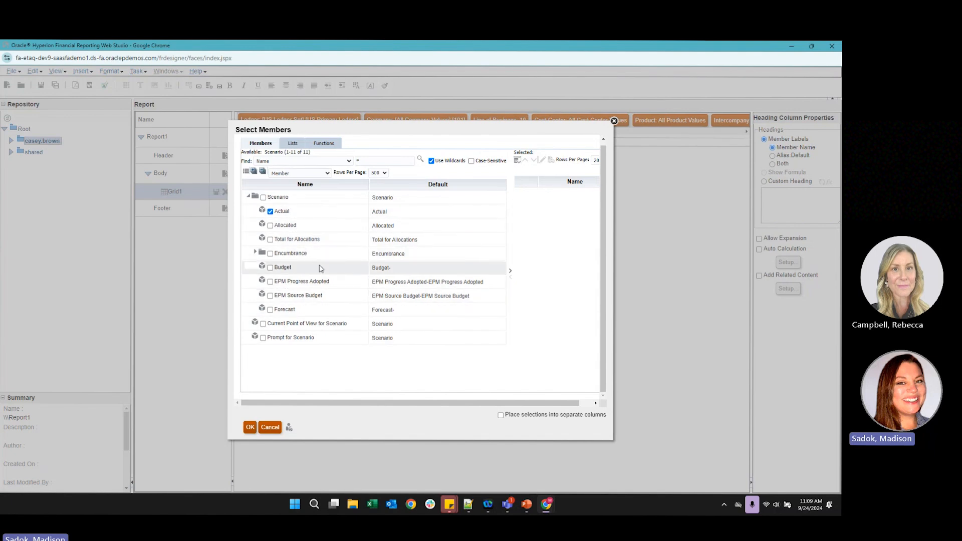
pyautogui.click(511, 272)
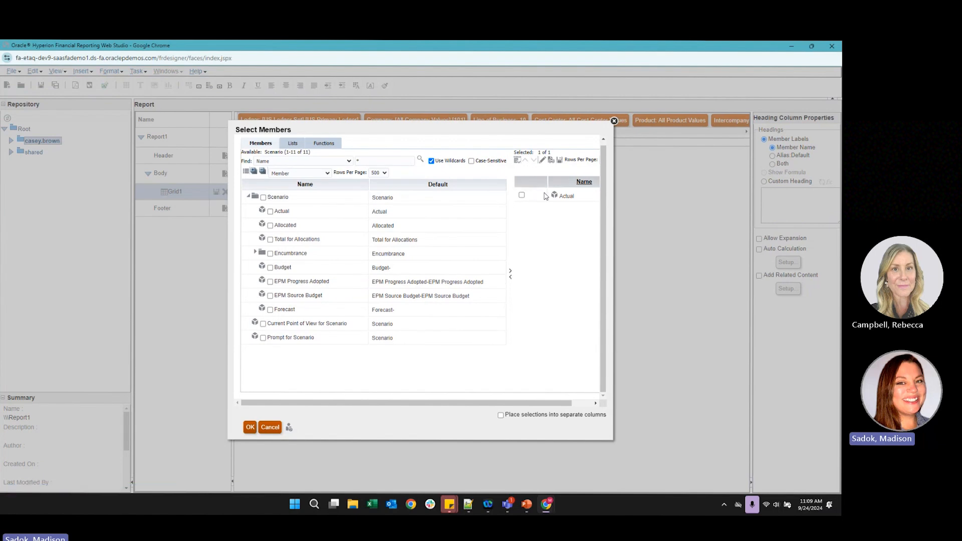
pyautogui.hscroll(1, 574, 266)
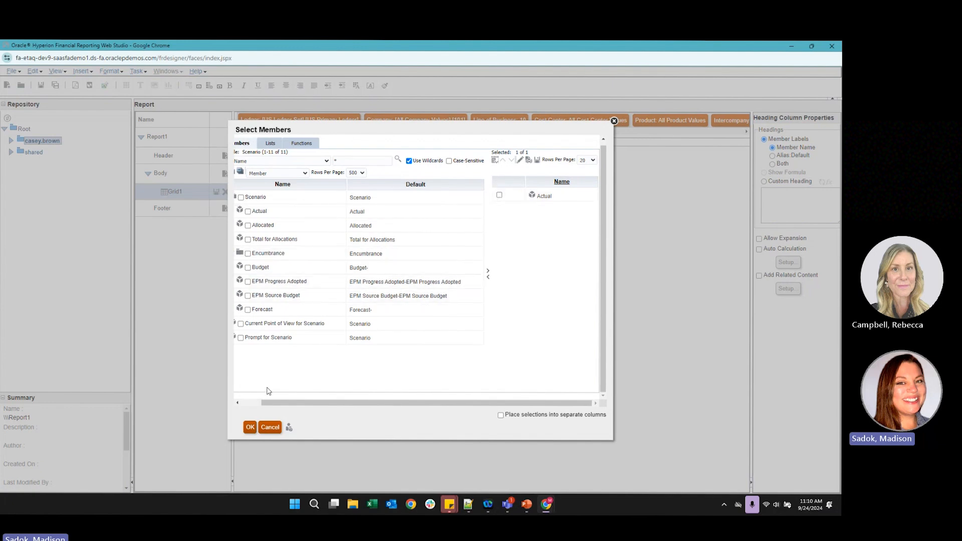
pyautogui.hscroll(-2, 268, 391)
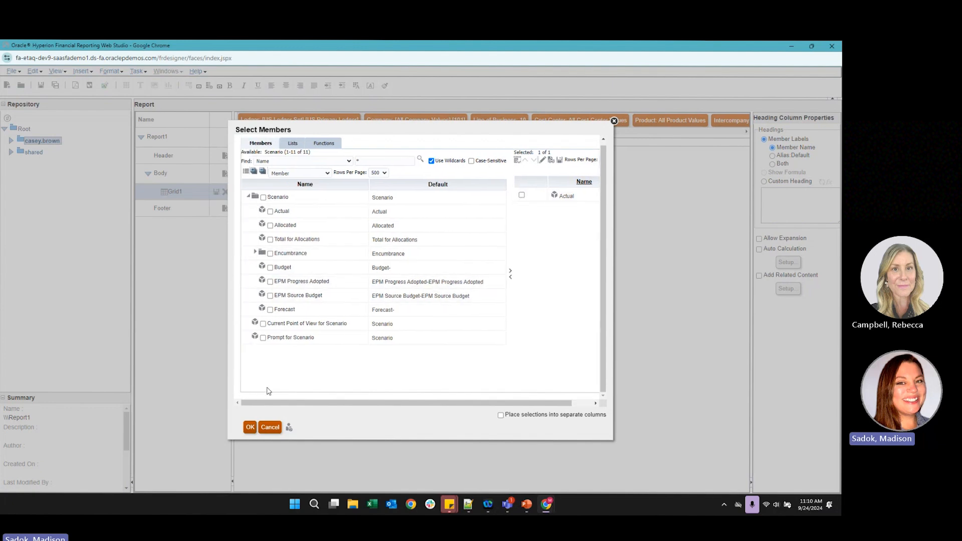
pyautogui.click(252, 428)
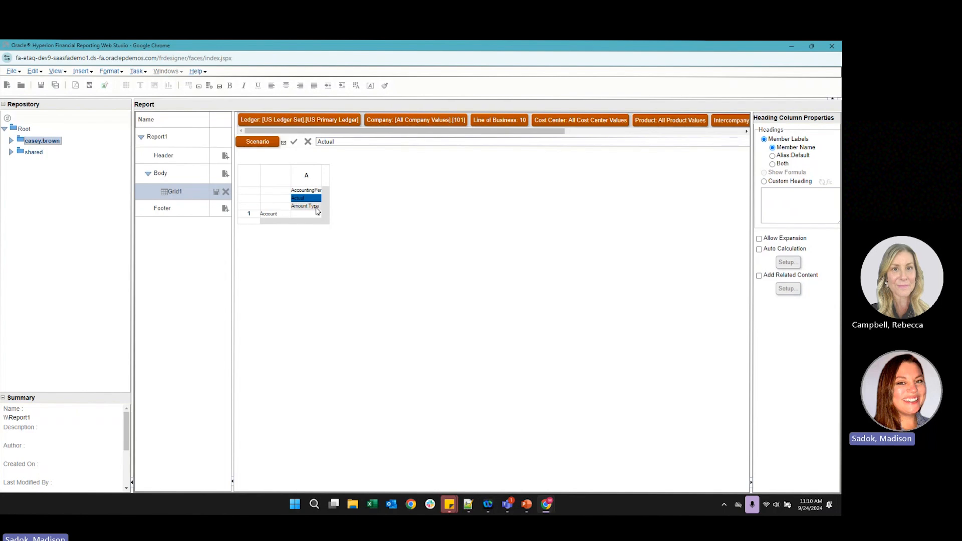
# Step: Replace the default Amount Type member in the grid's column heading with QTD
pyautogui.click(315, 207)
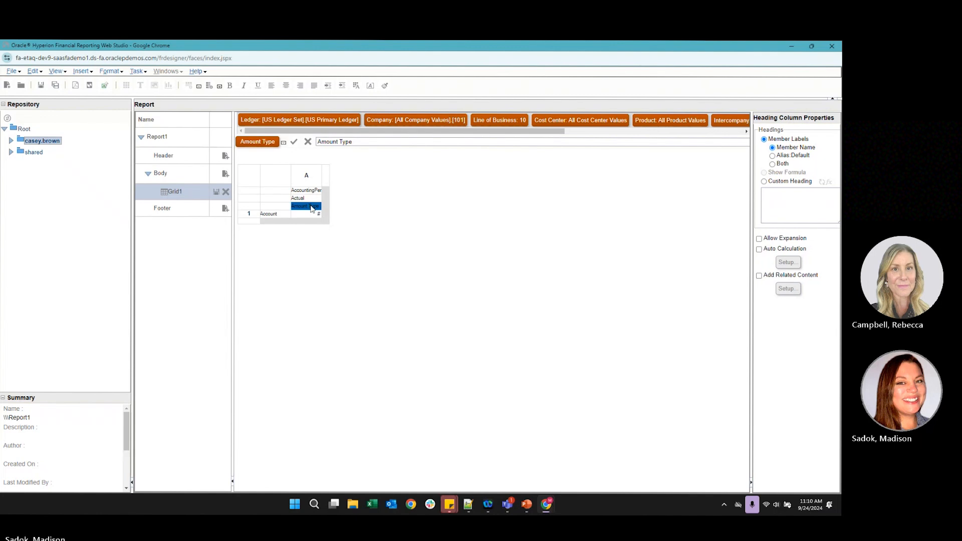
pyautogui.doubleClick(311, 207)
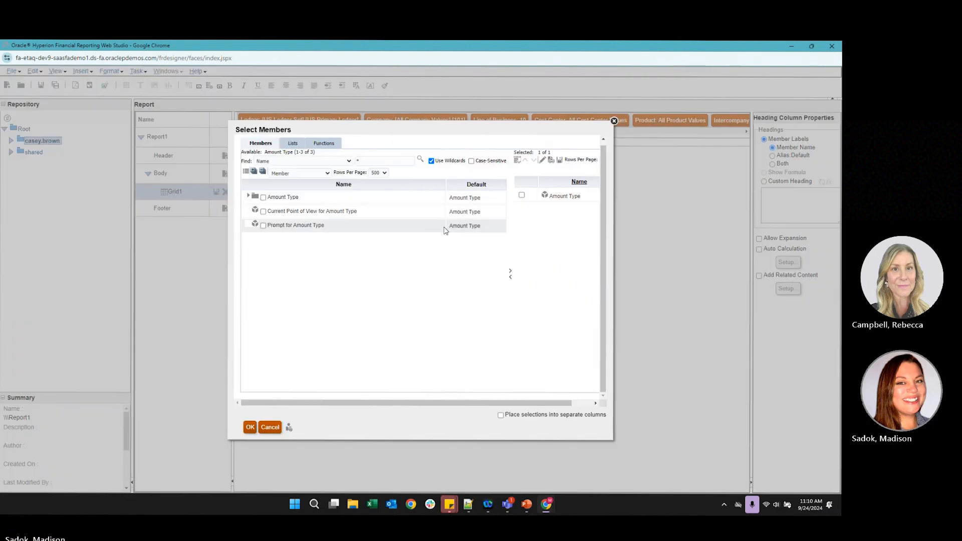
pyautogui.click(521, 195)
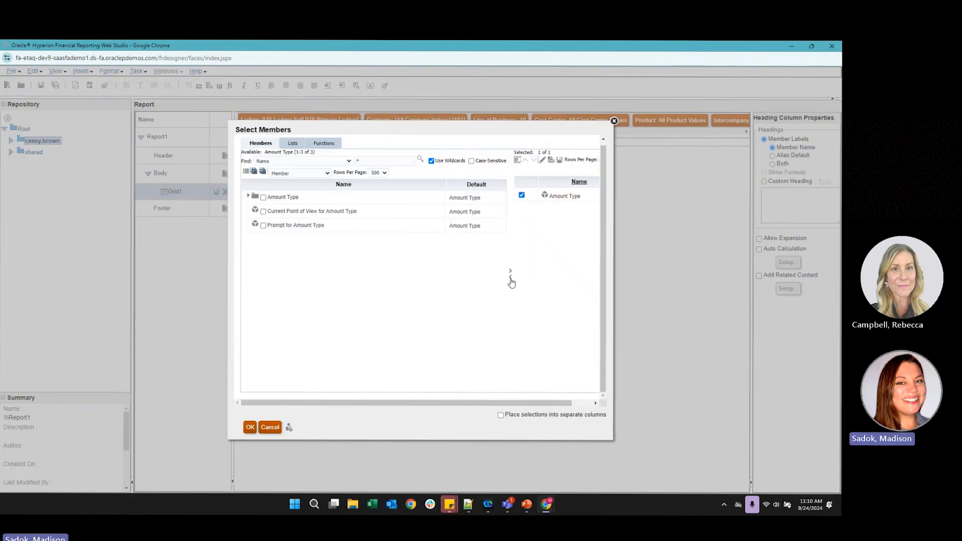
pyautogui.click(510, 277)
pyautogui.click(249, 196)
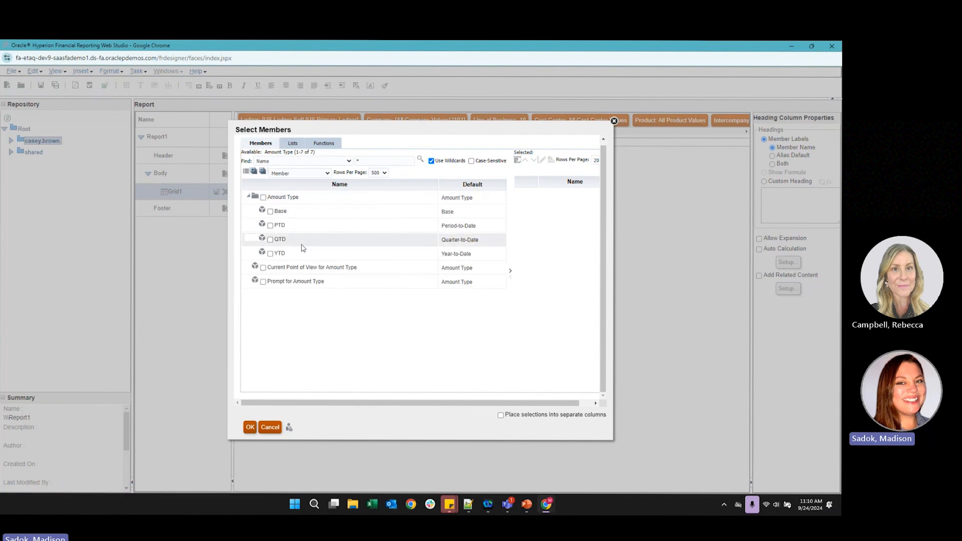
pyautogui.click(270, 239)
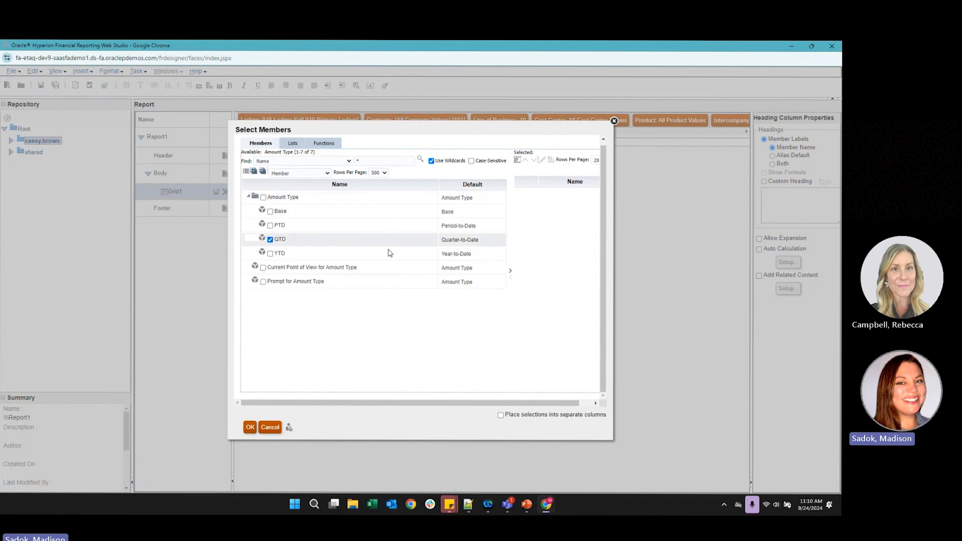
pyautogui.click(509, 270)
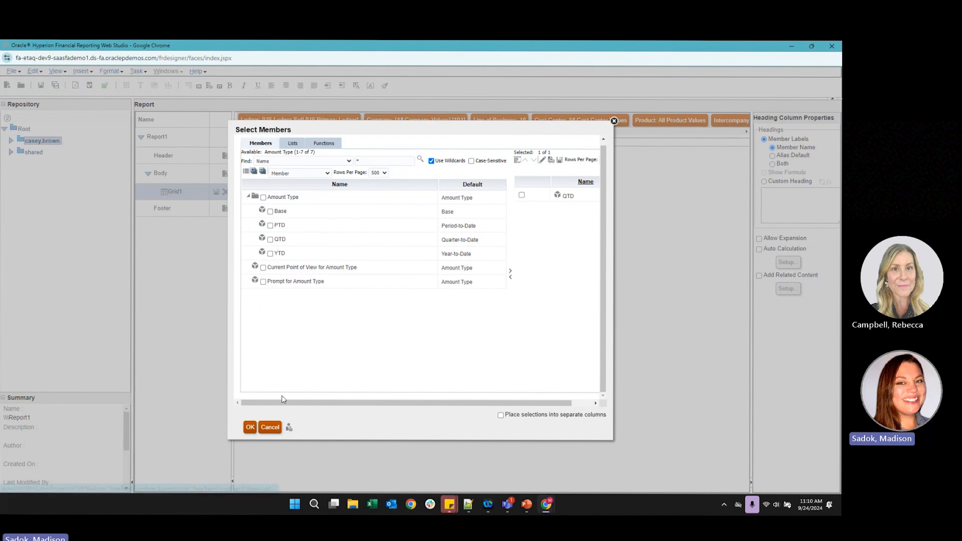
pyautogui.click(252, 426)
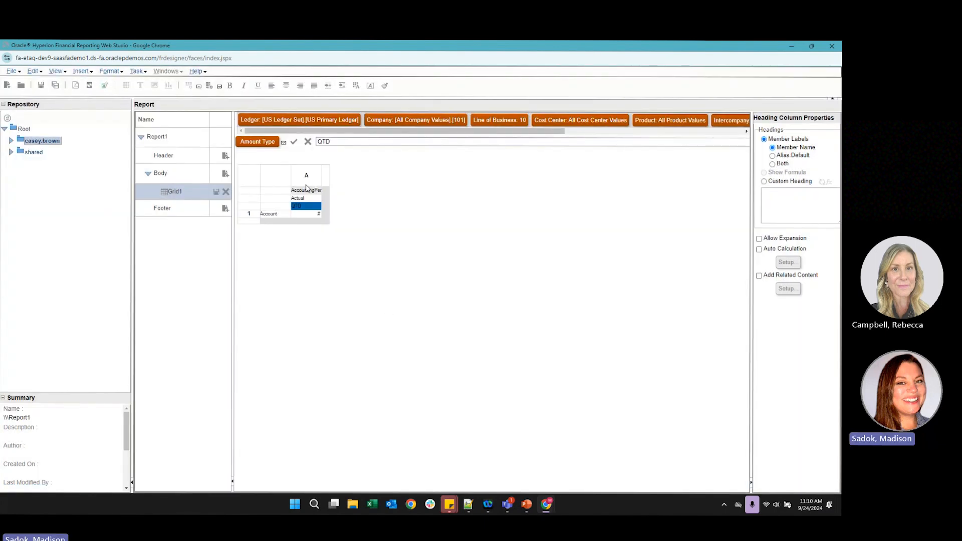
# Step: Set the AccountingPeriod members to Qtr1-22, Qtr2-22, Qtr3-22 and Qtr4-22, and place the selections into separate columns
pyautogui.doubleClick(307, 195)
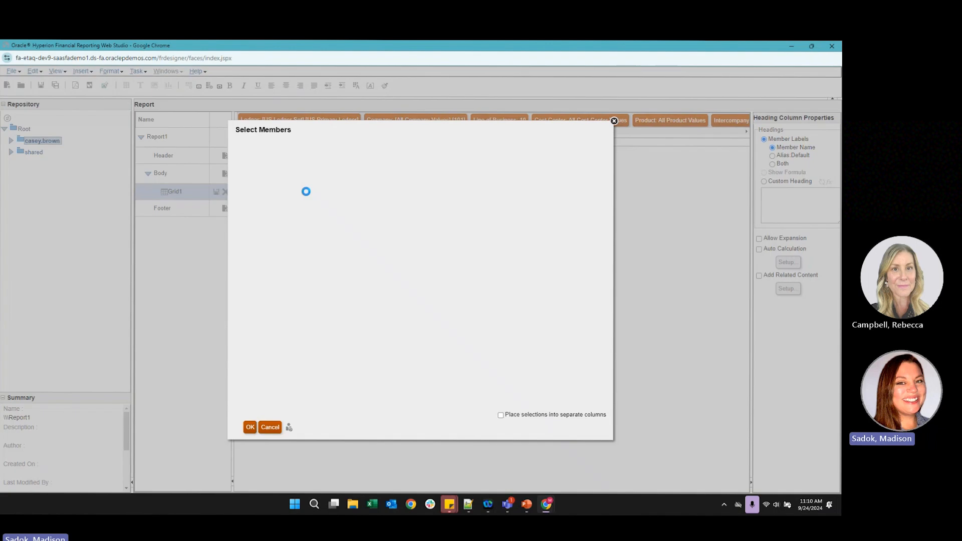
pyautogui.click(521, 195)
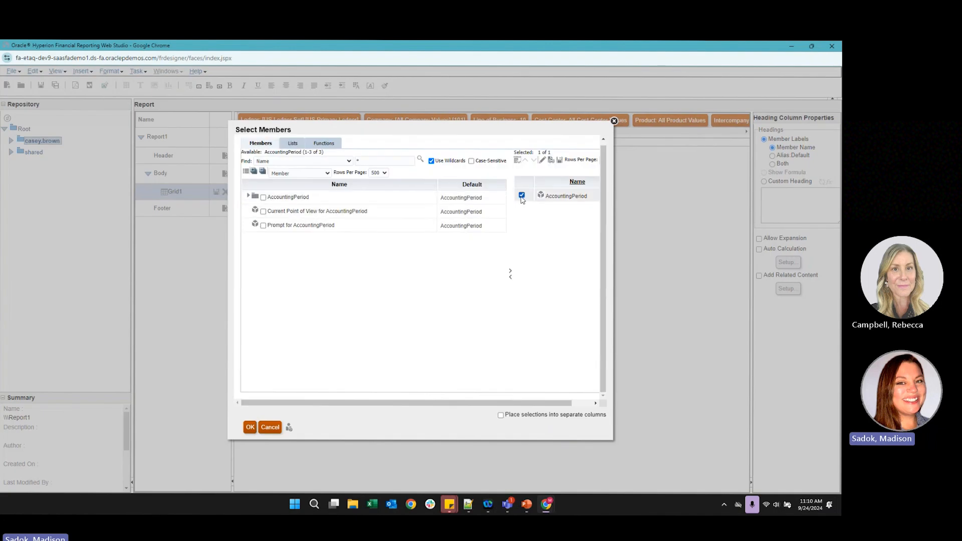
pyautogui.click(511, 276)
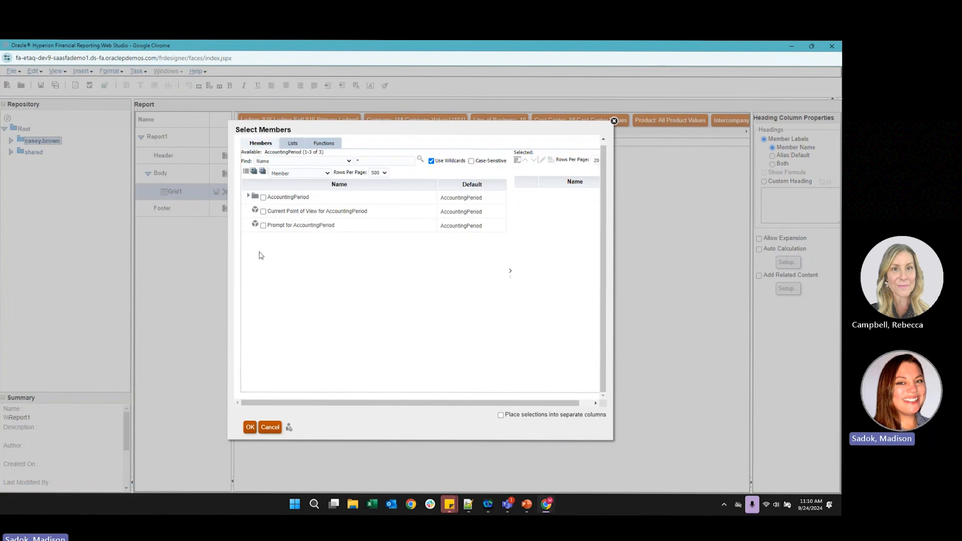
pyautogui.click(249, 198)
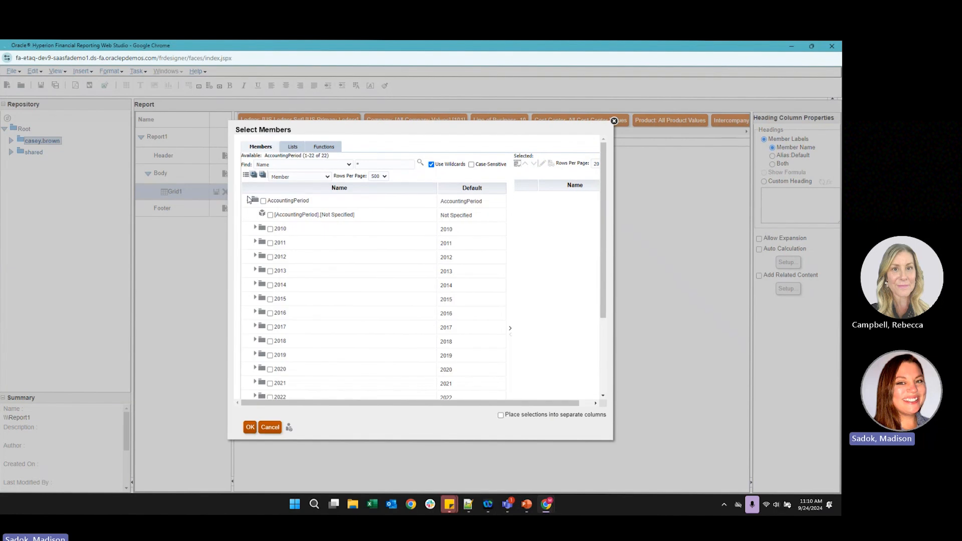
pyautogui.scroll(-2, 260, 259)
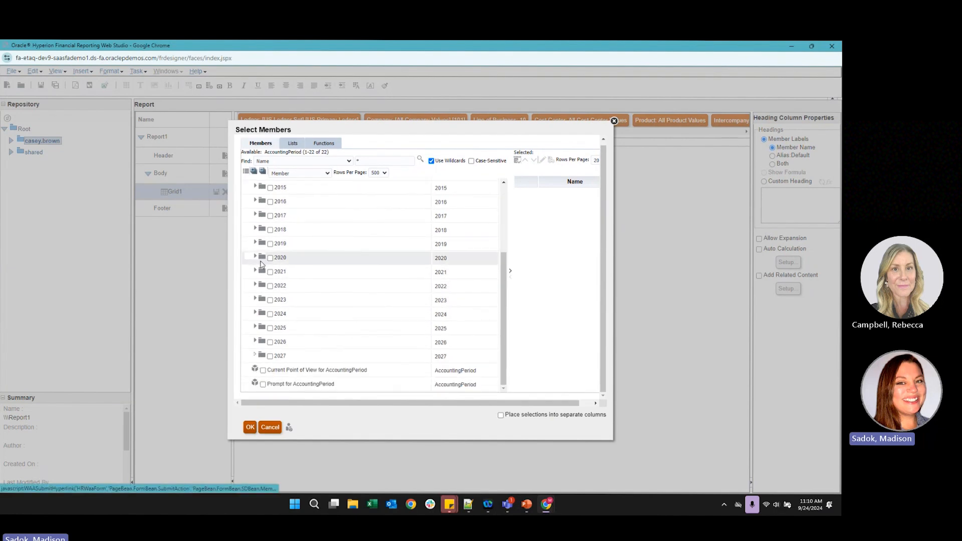
pyautogui.click(255, 286)
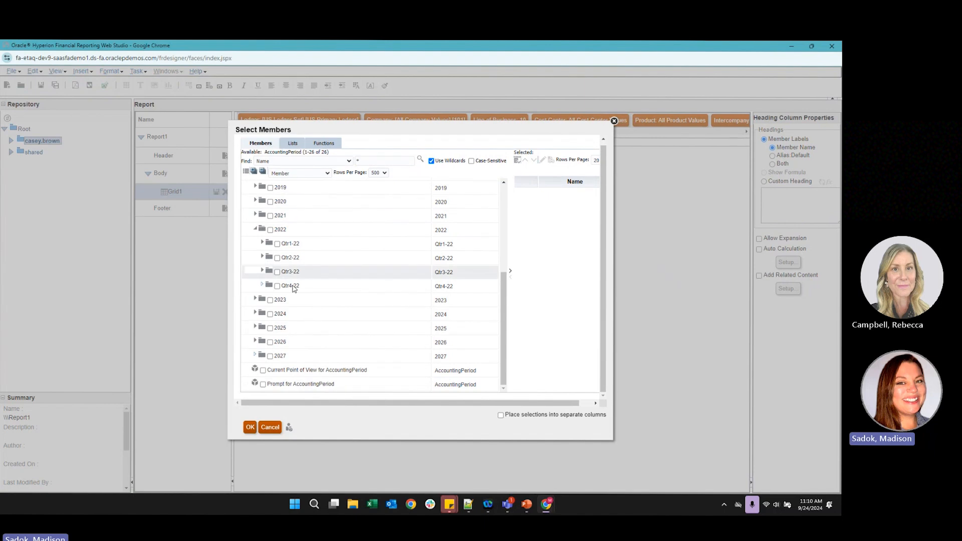
pyautogui.click(278, 258)
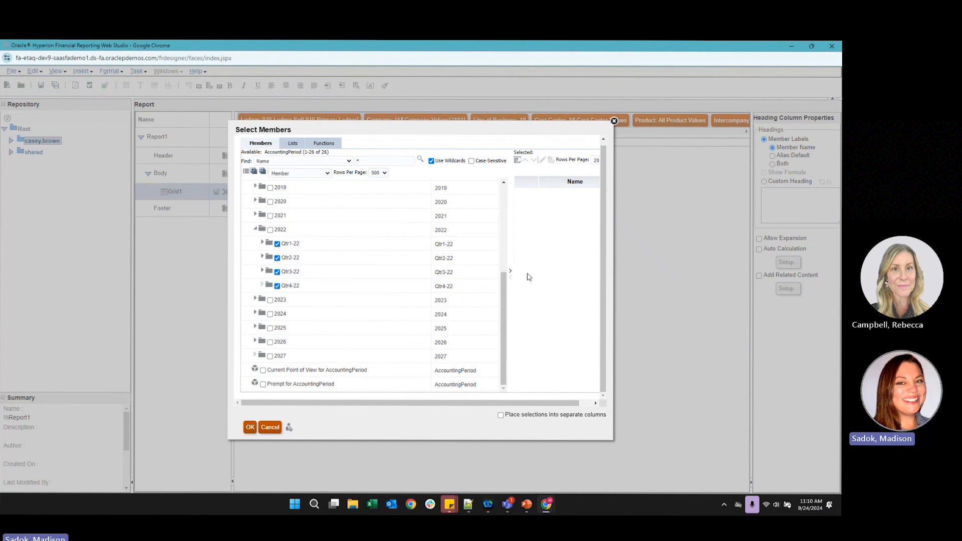
pyautogui.click(510, 271)
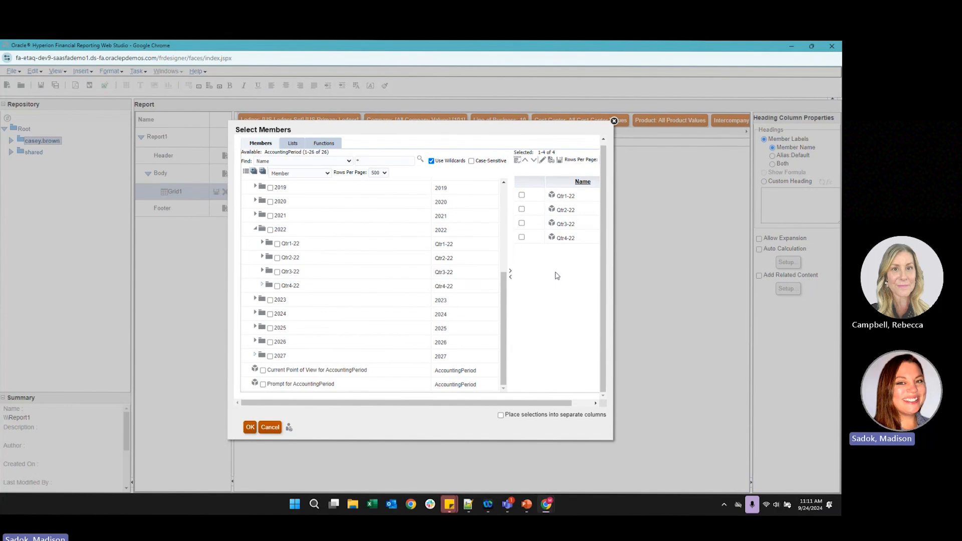
pyautogui.click(251, 427)
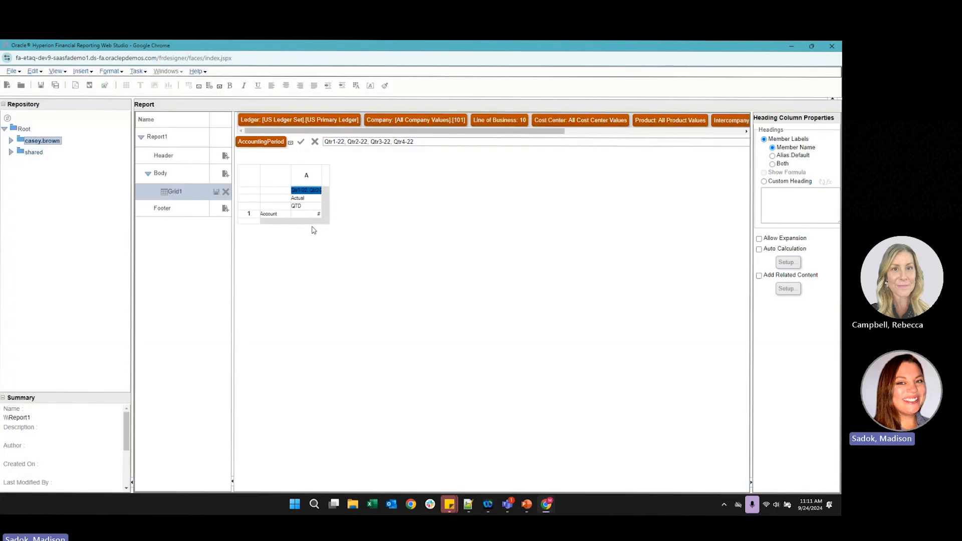
pyautogui.click(311, 187)
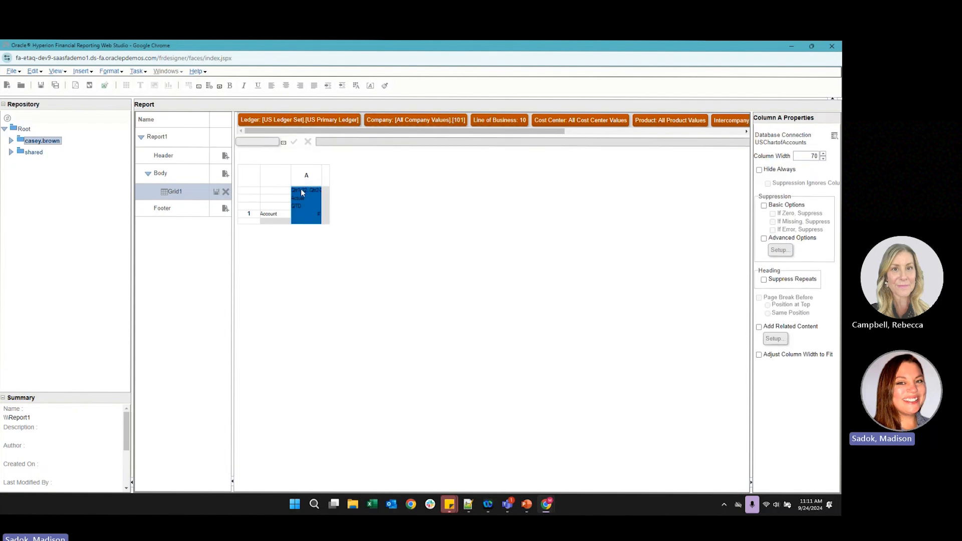
pyautogui.doubleClick(301, 190)
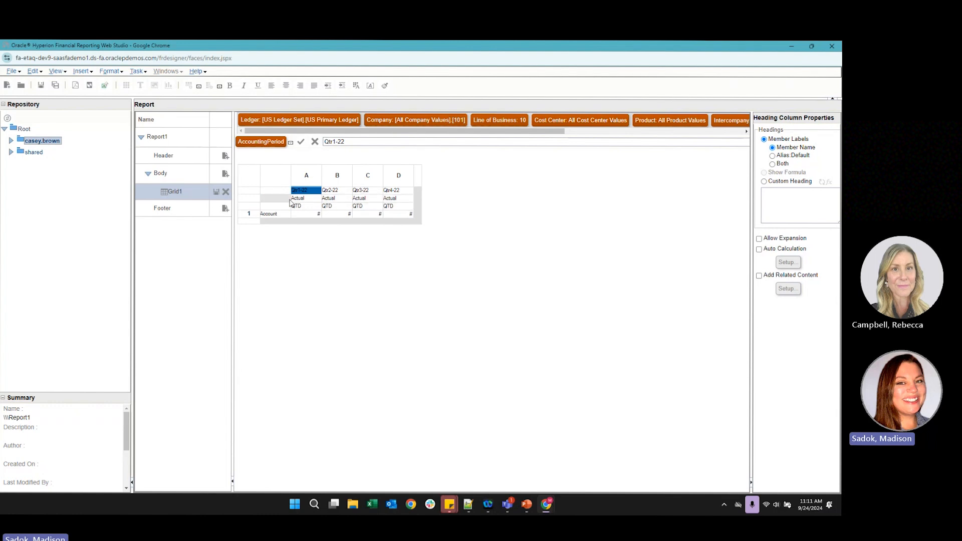
# Step: Insert a data column after column D, the Qtr4-22 column
pyautogui.click(418, 189)
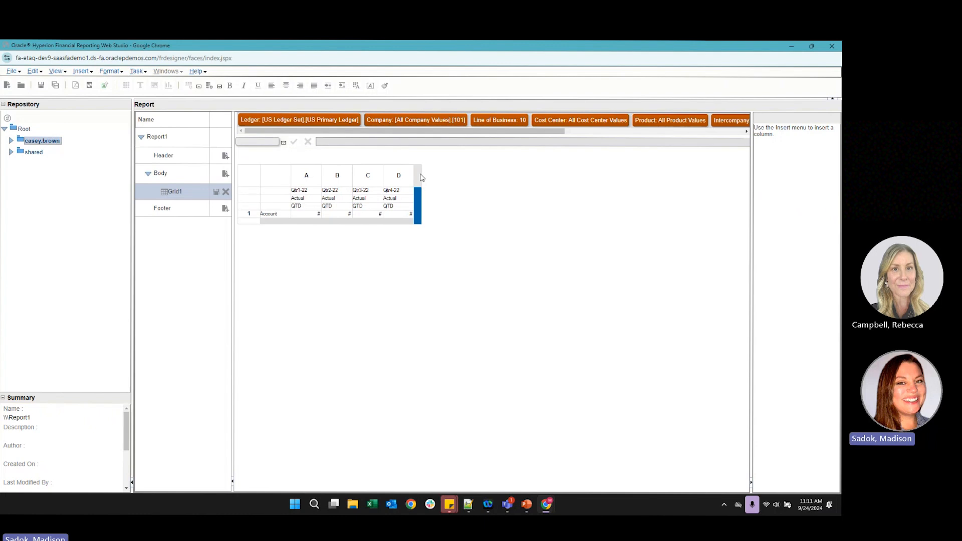
pyautogui.rightClick(421, 182)
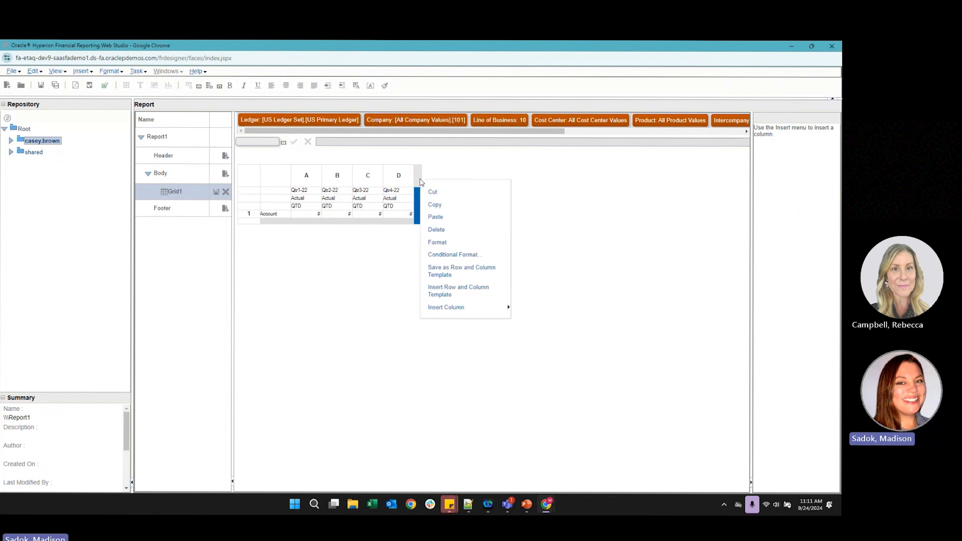
pyautogui.moveTo(470, 307)
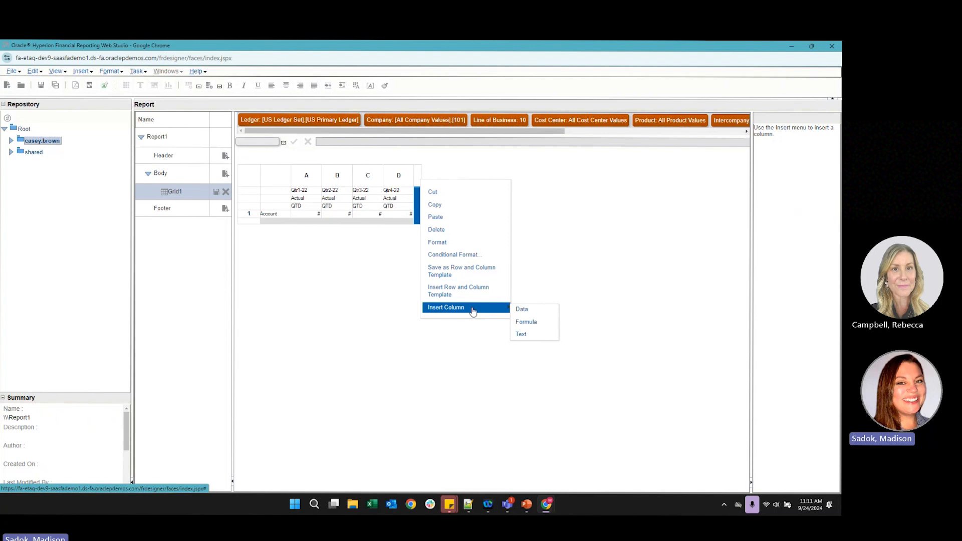
pyautogui.click(540, 314)
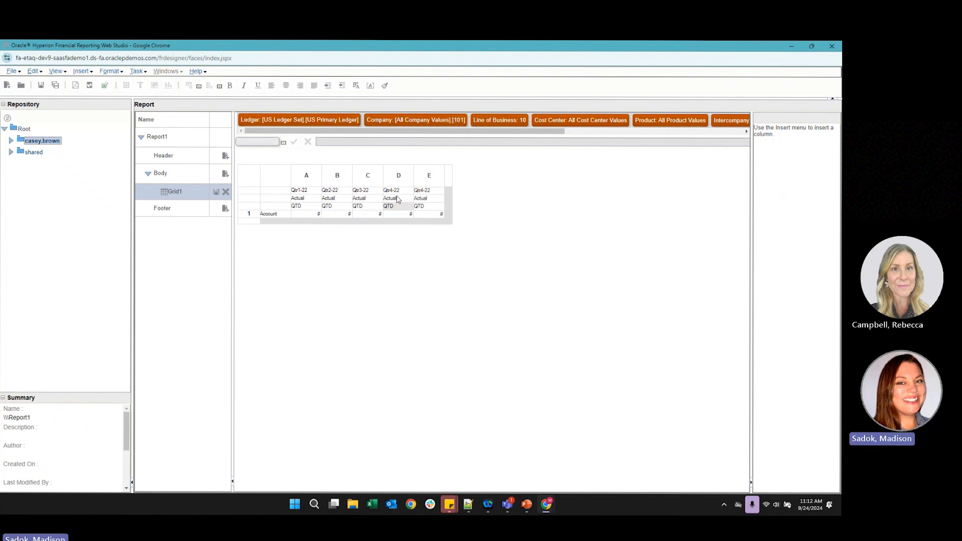
# Step: Change the Amount Type member of column E from QTD to YTD
pyautogui.doubleClick(425, 206)
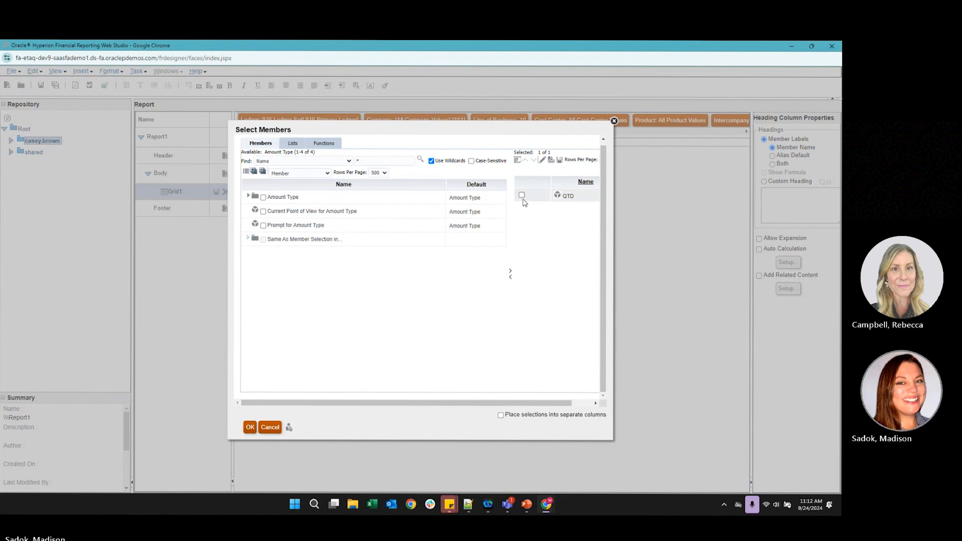
pyautogui.click(510, 277)
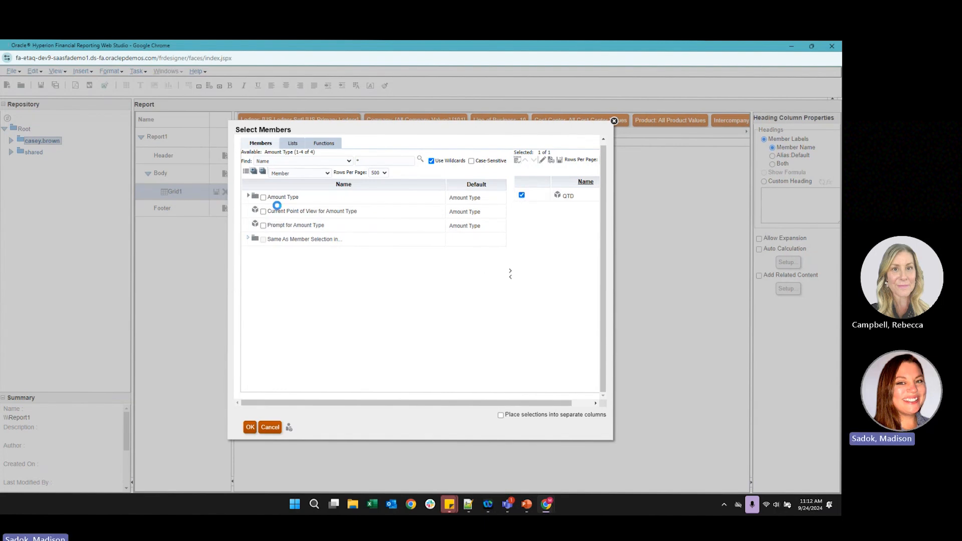
pyautogui.click(249, 197)
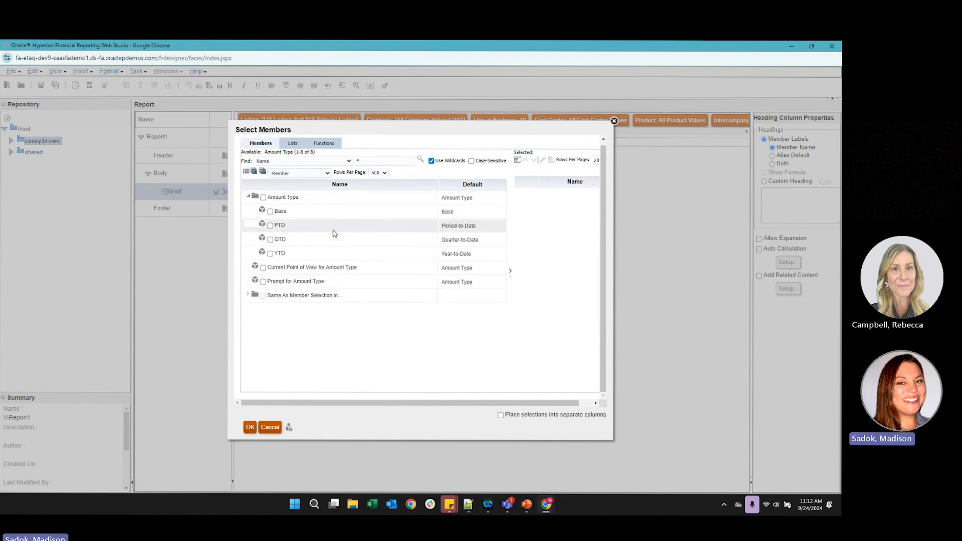
pyautogui.click(270, 254)
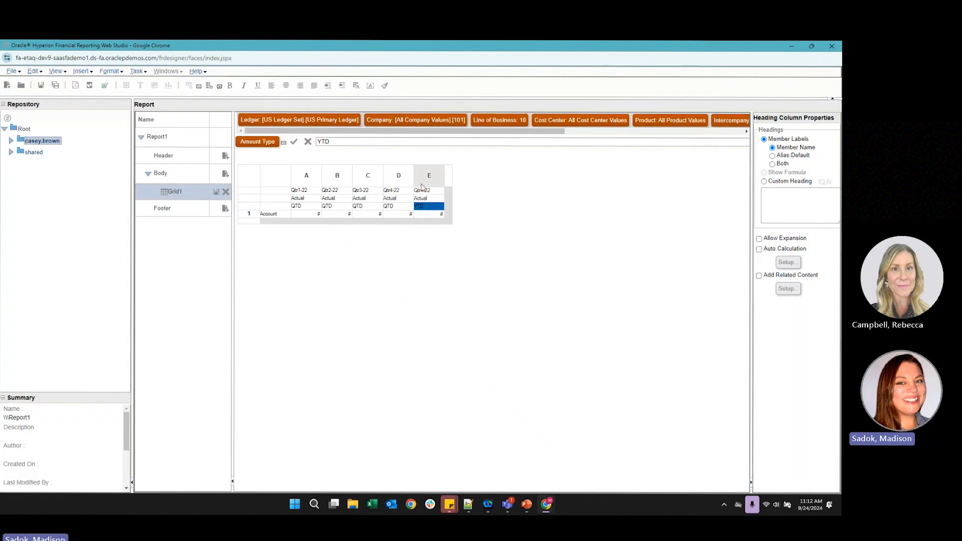
# Step: Add Qtr1-22, Qtr2-22 and Qtr3-22 from 2022 to the AccountingPeriod selection of YTD column E
pyautogui.doubleClick(422, 190)
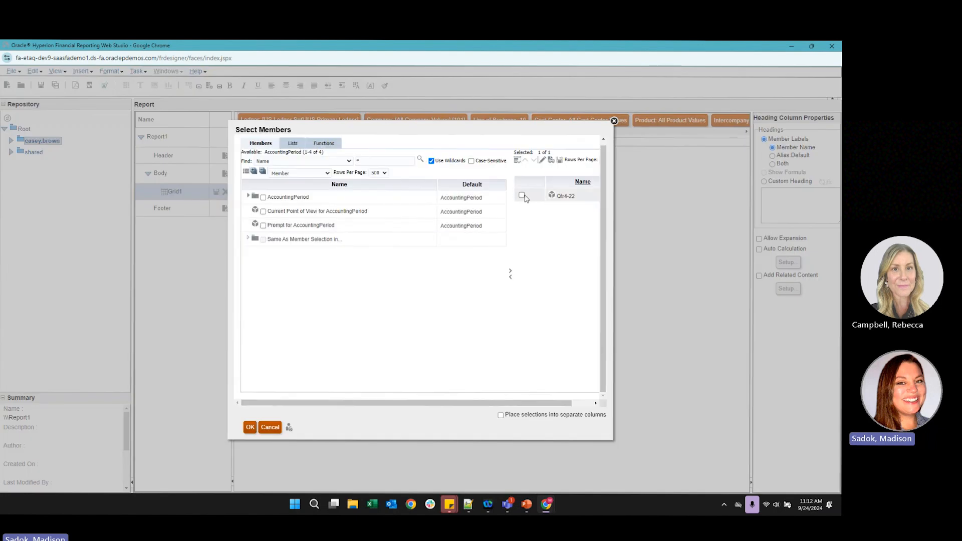
pyautogui.click(264, 212)
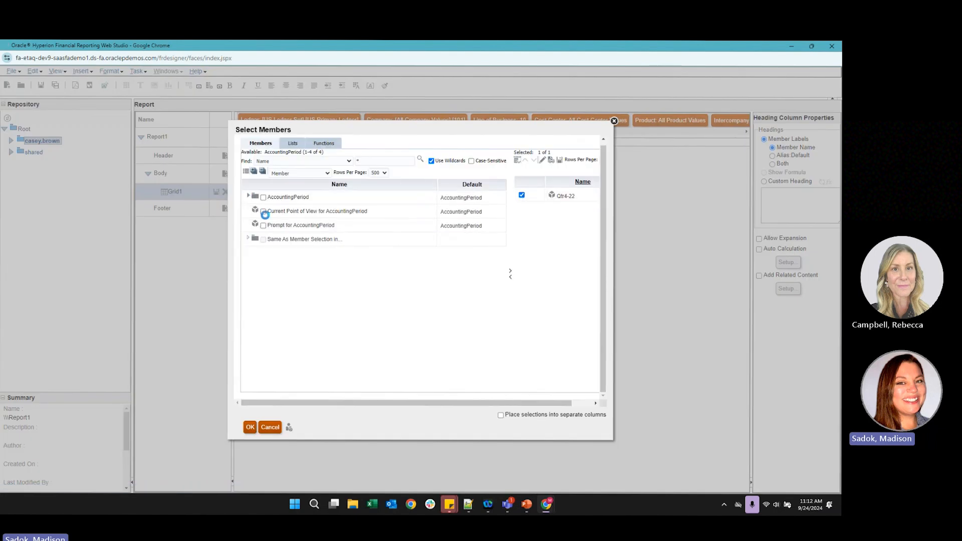
pyautogui.scroll(-3, 258, 331)
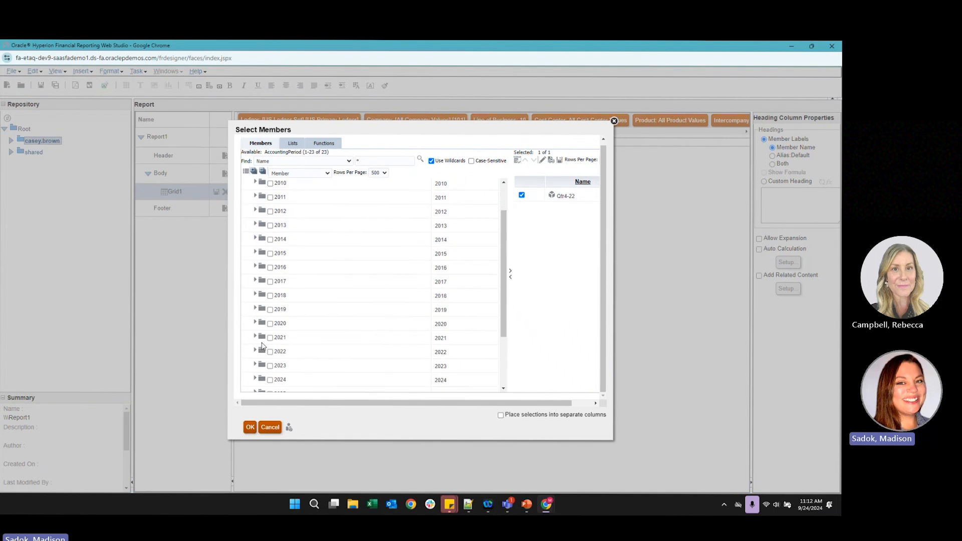
pyautogui.click(255, 340)
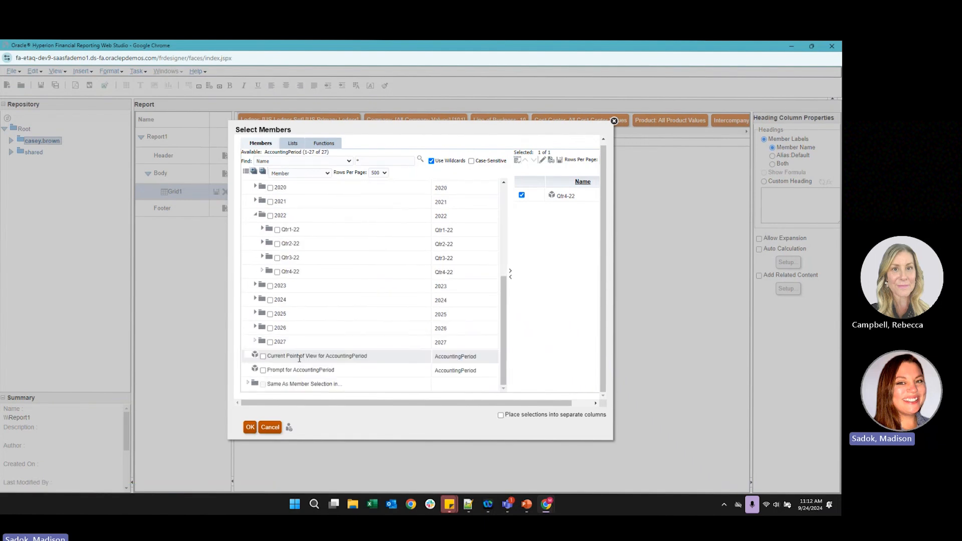
pyautogui.click(277, 244)
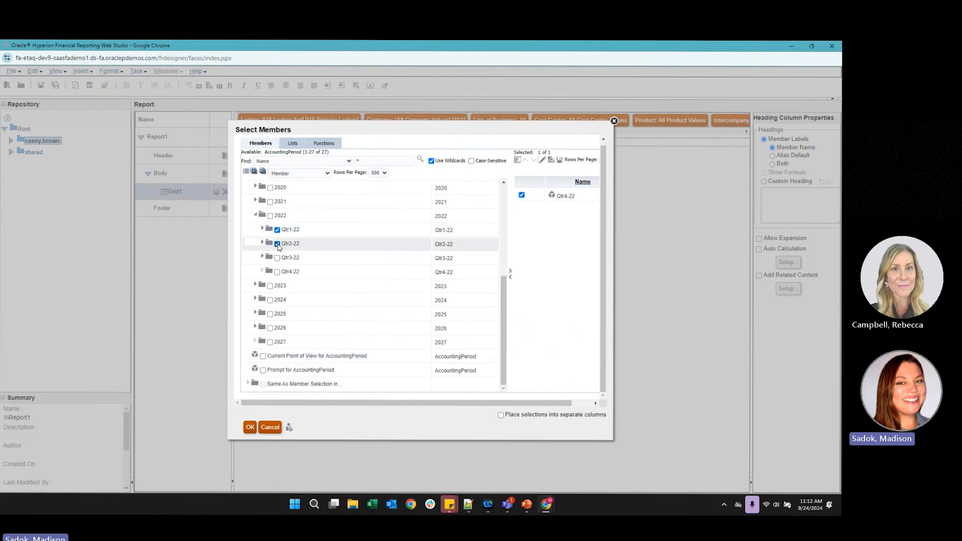
pyautogui.click(277, 258)
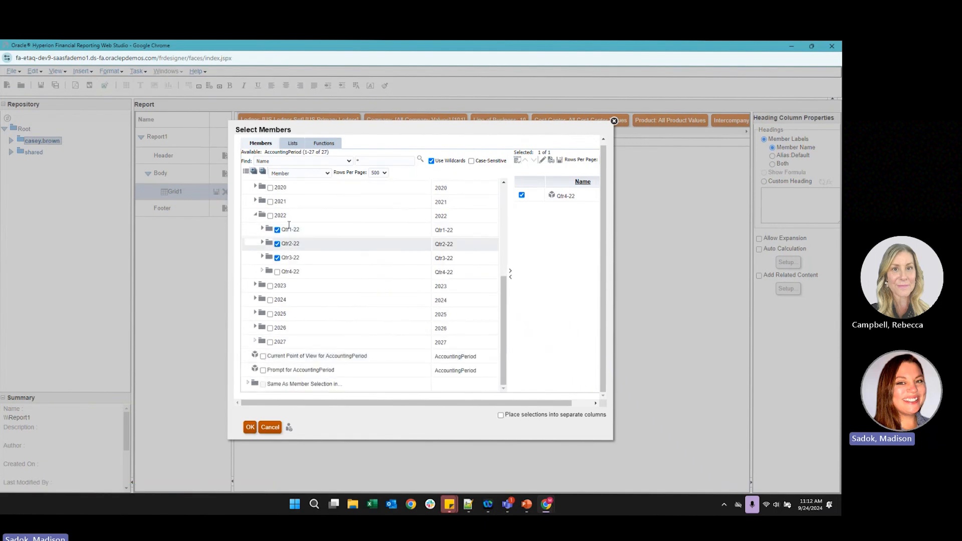
pyautogui.click(510, 271)
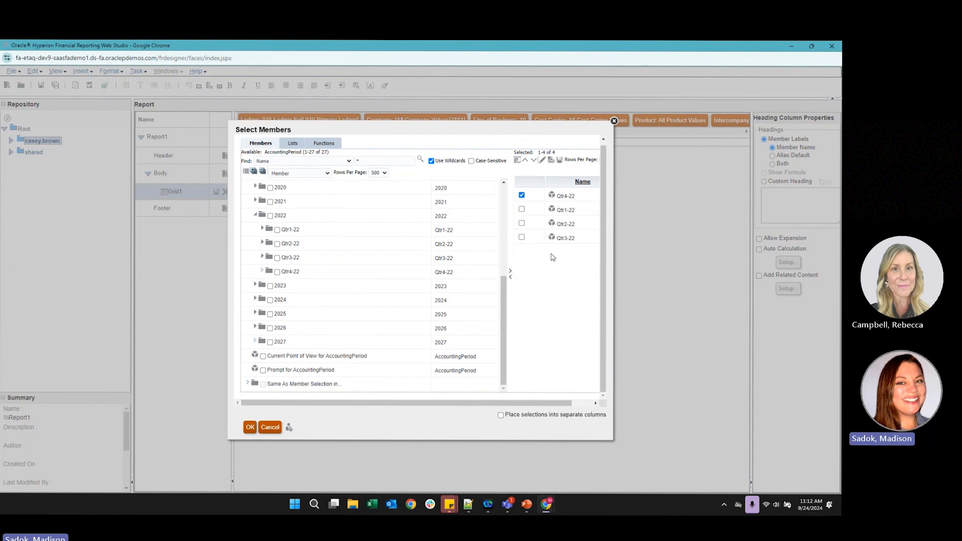
# Step: Move Qtr4-22 to the end of the selected AccountingPeriod members and place the selections into separate columns
pyautogui.hscroll(1, 553, 258)
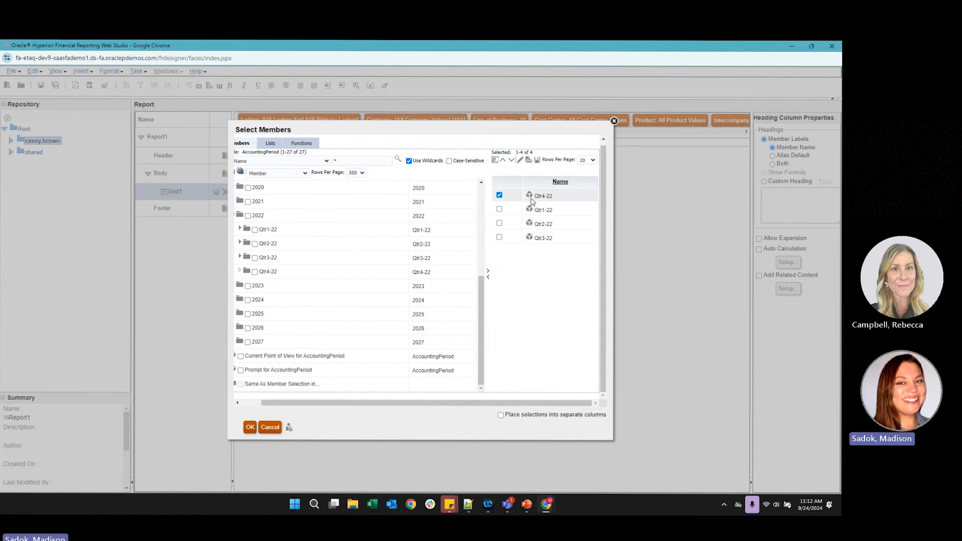
pyautogui.click(511, 161)
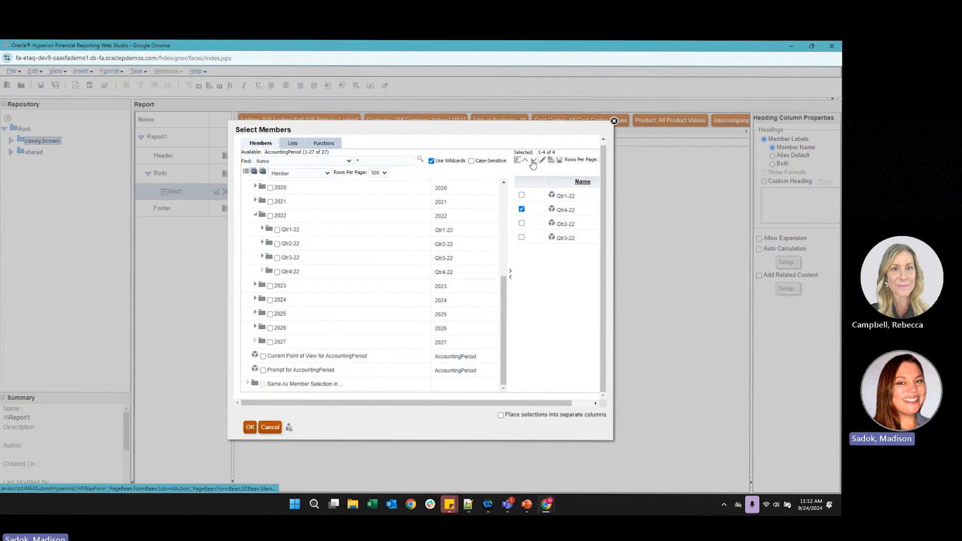
pyautogui.click(533, 161)
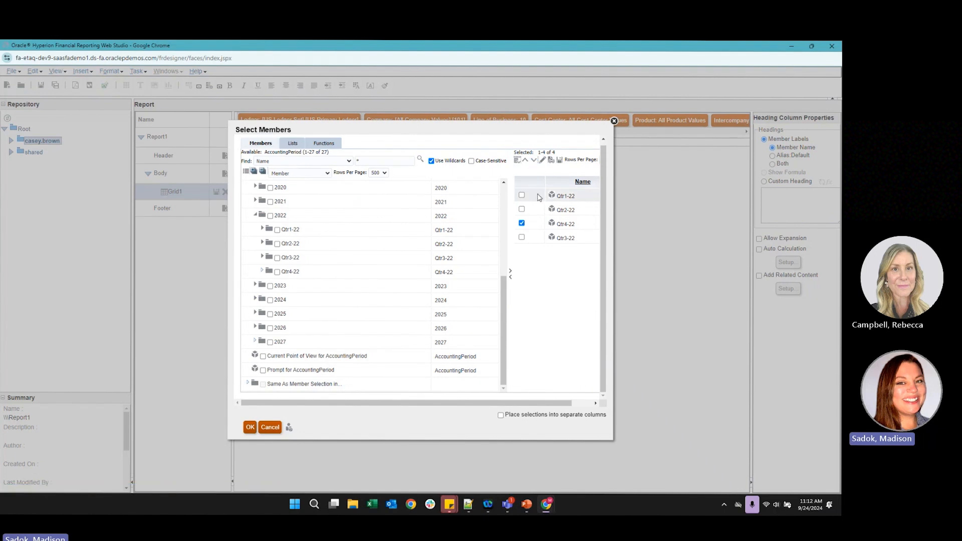
pyautogui.click(534, 160)
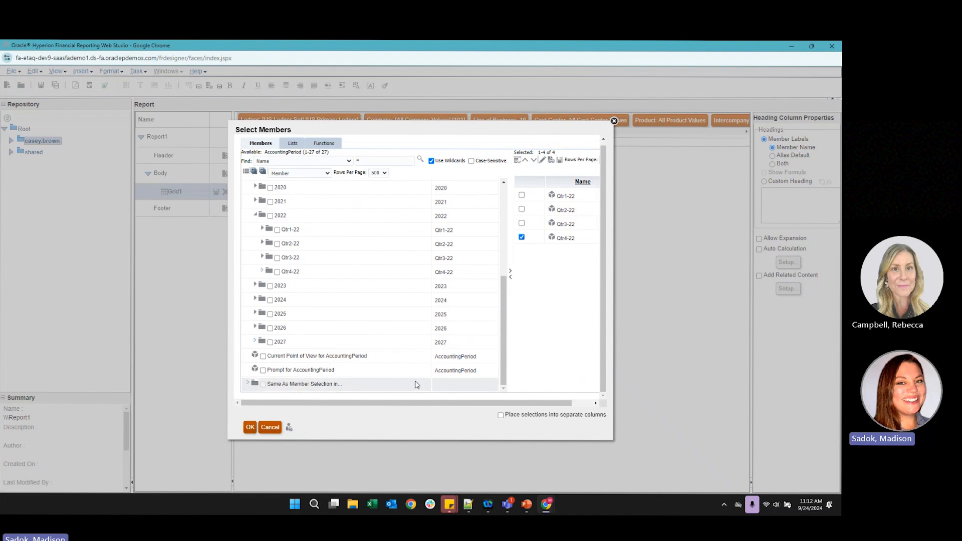
pyautogui.click(500, 416)
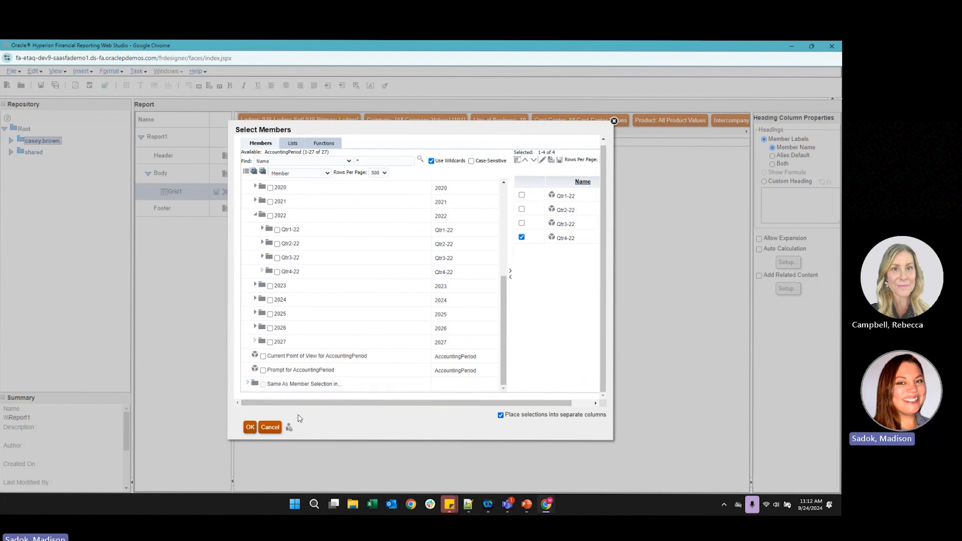
pyautogui.click(252, 427)
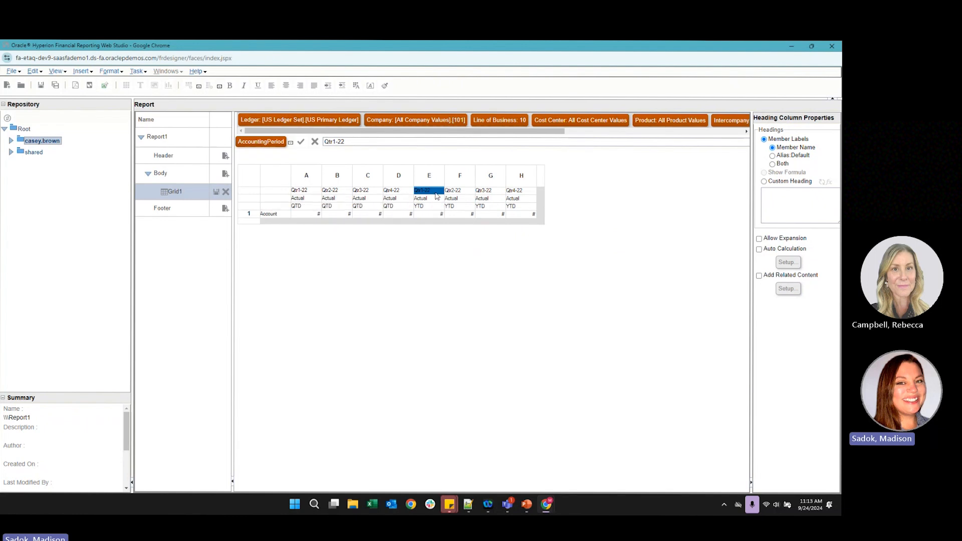
# Step: Replace the Account row member with 10000-Assets, 20000-Liabilities, 30000-Owners Equity and 95001-Net Income Current Year from All Corporate Accounts-V1, in separate rows
pyautogui.doubleClick(269, 214)
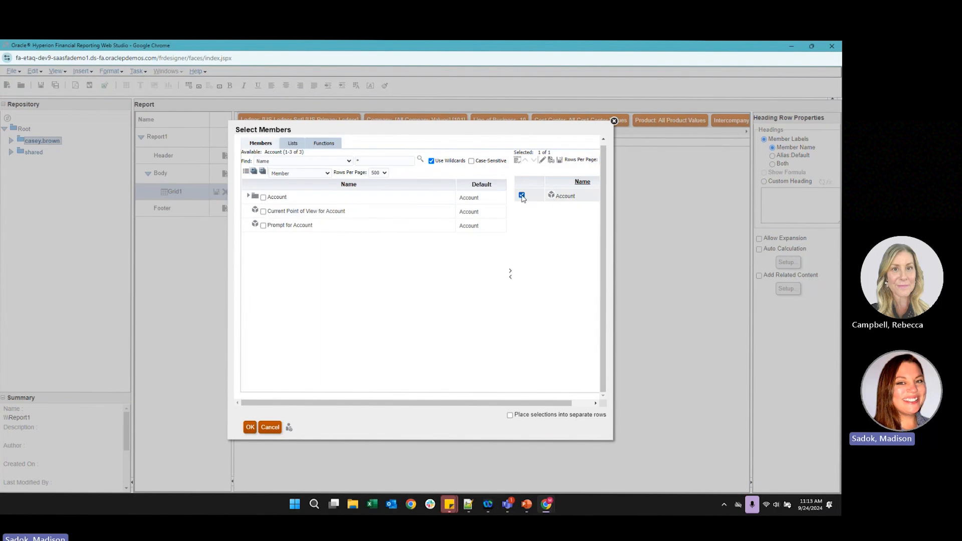
pyautogui.click(510, 278)
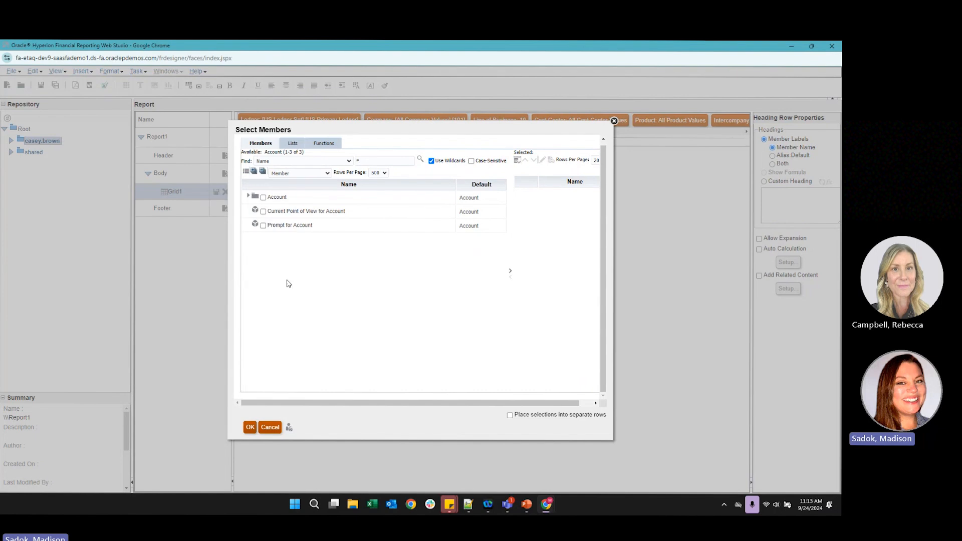
pyautogui.click(248, 196)
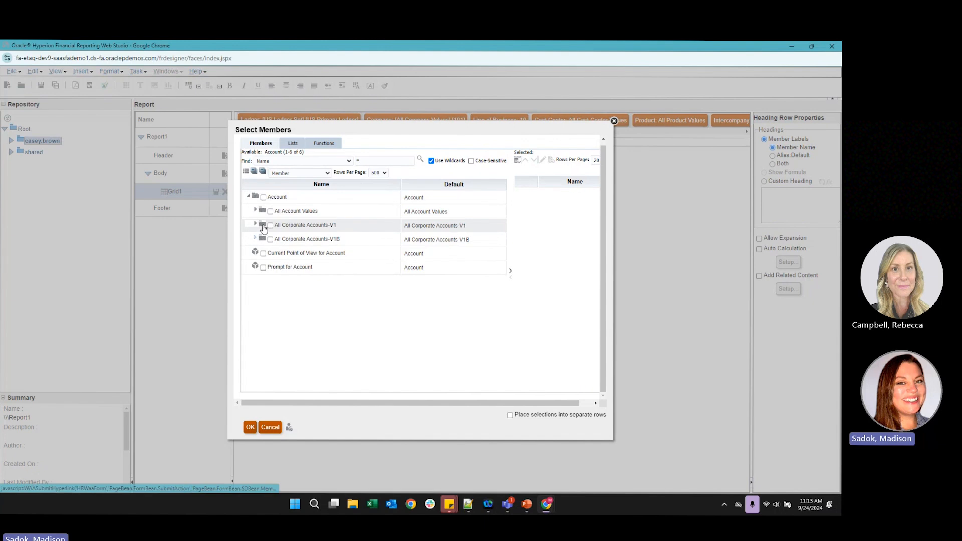
pyautogui.click(256, 224)
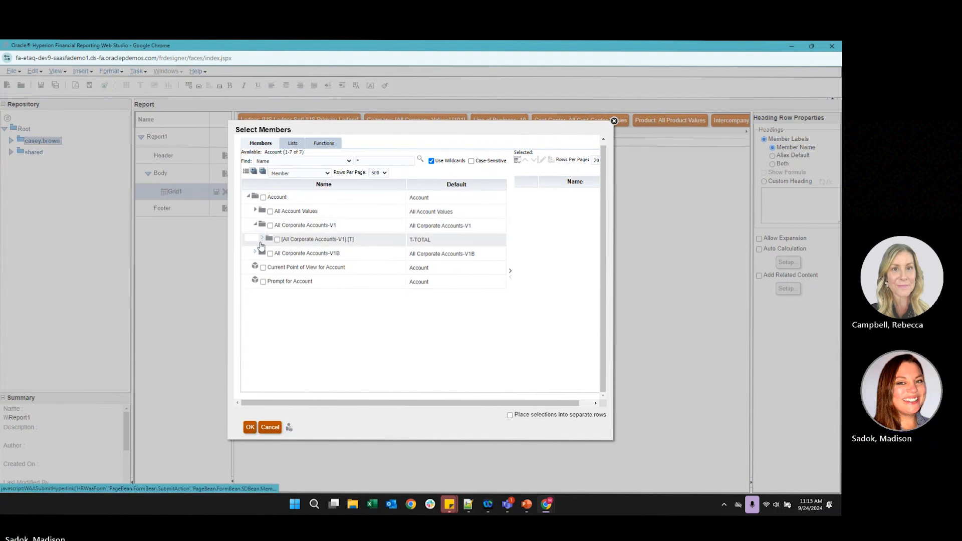
pyautogui.click(262, 239)
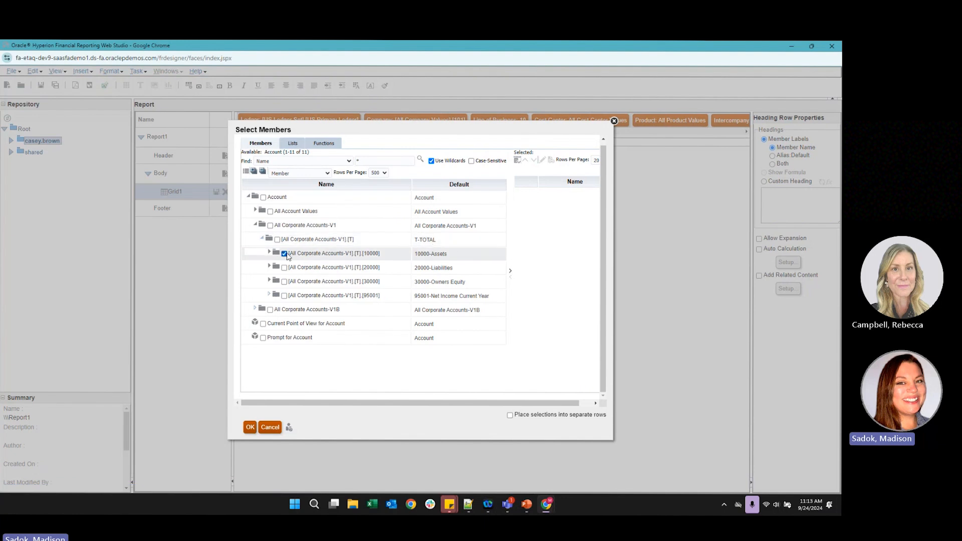
pyautogui.click(284, 268)
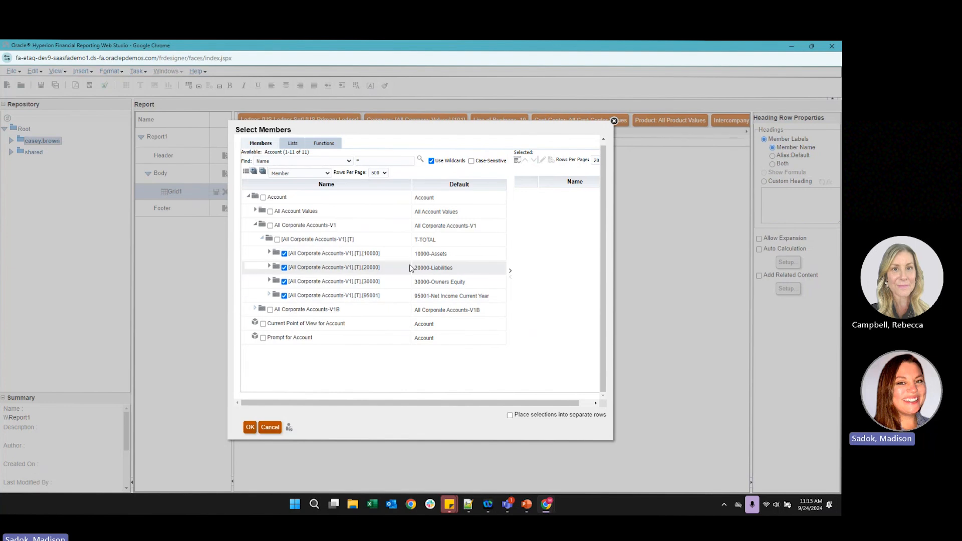
pyautogui.click(511, 271)
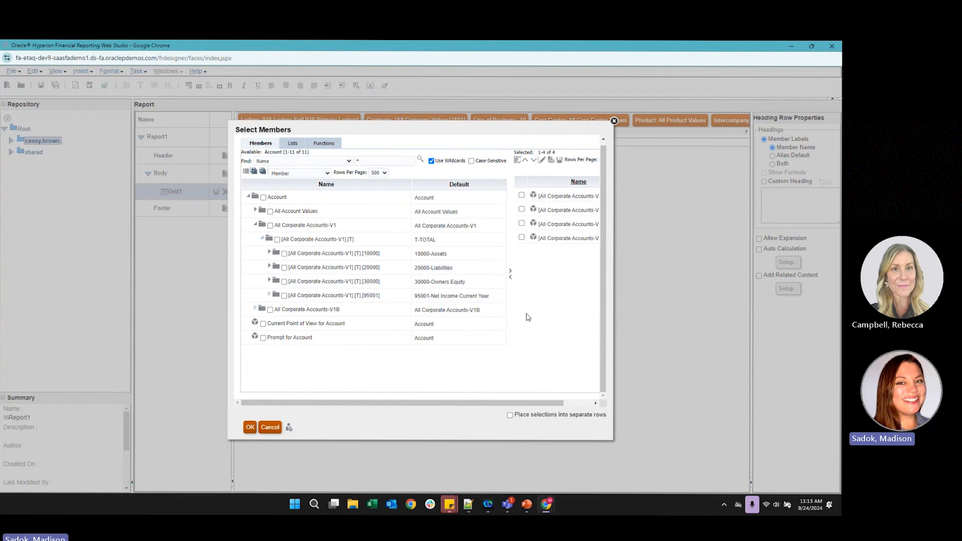
pyautogui.click(250, 427)
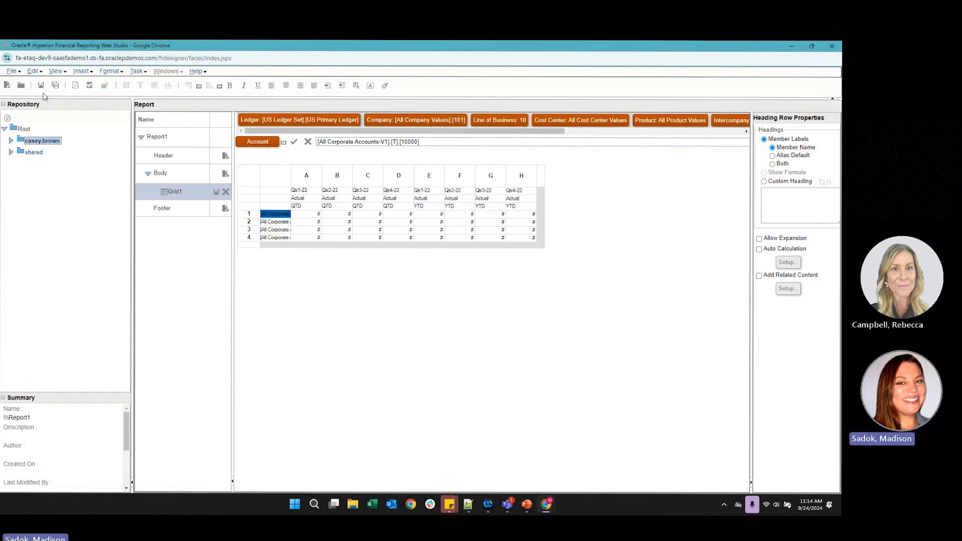
# Step: Save the report as Interval Training 9-24 in the personal user folder, with type Reports
pyautogui.click(42, 85)
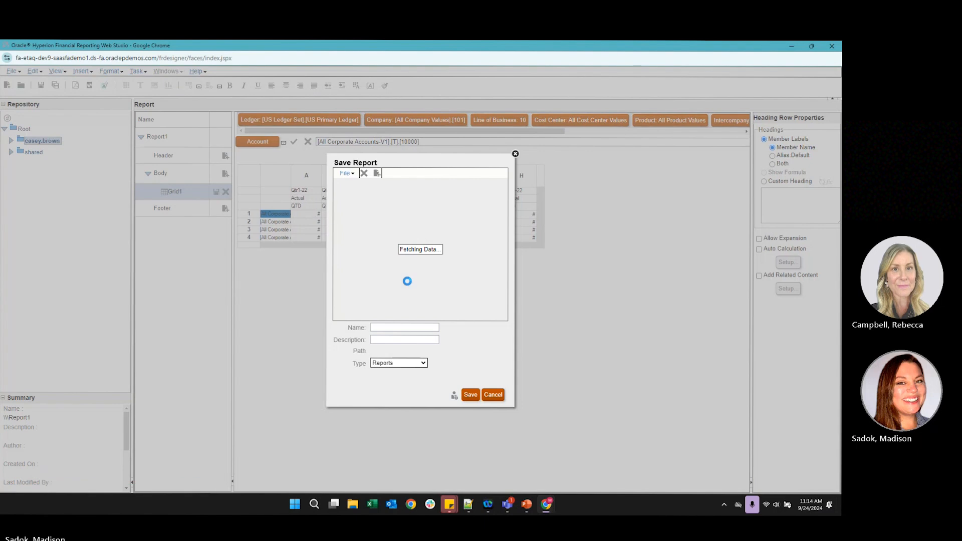
pyautogui.click(374, 196)
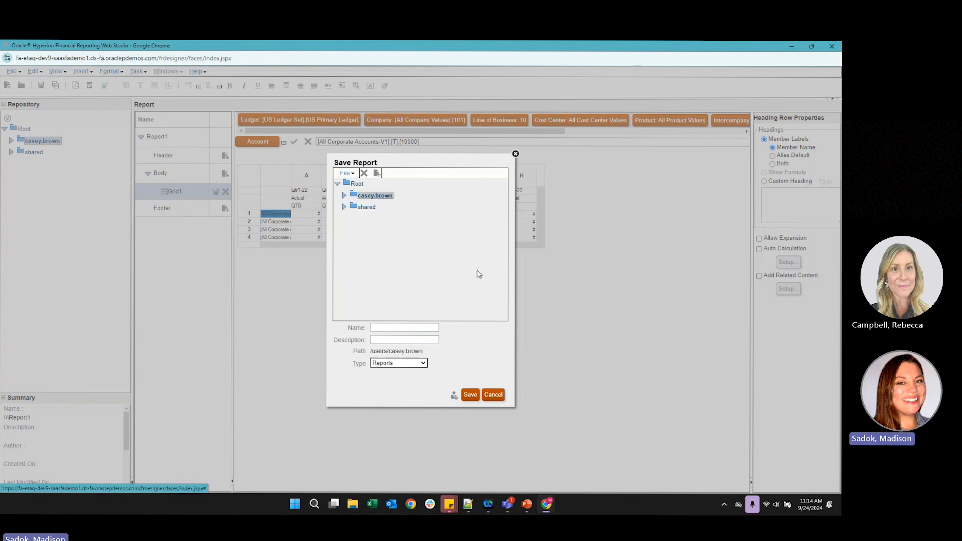
pyautogui.click(392, 327)
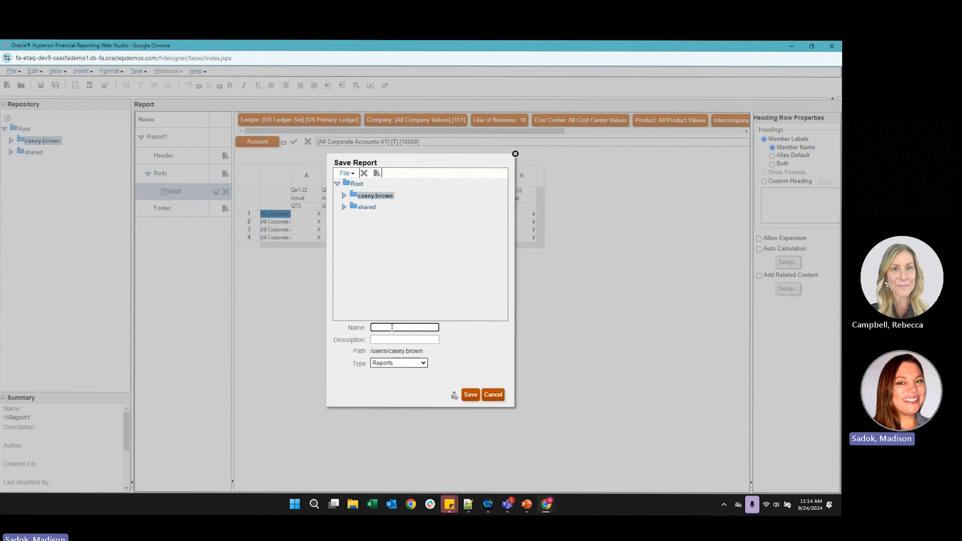
pyautogui.write('Interval Training 9-24')
pyautogui.click(468, 396)
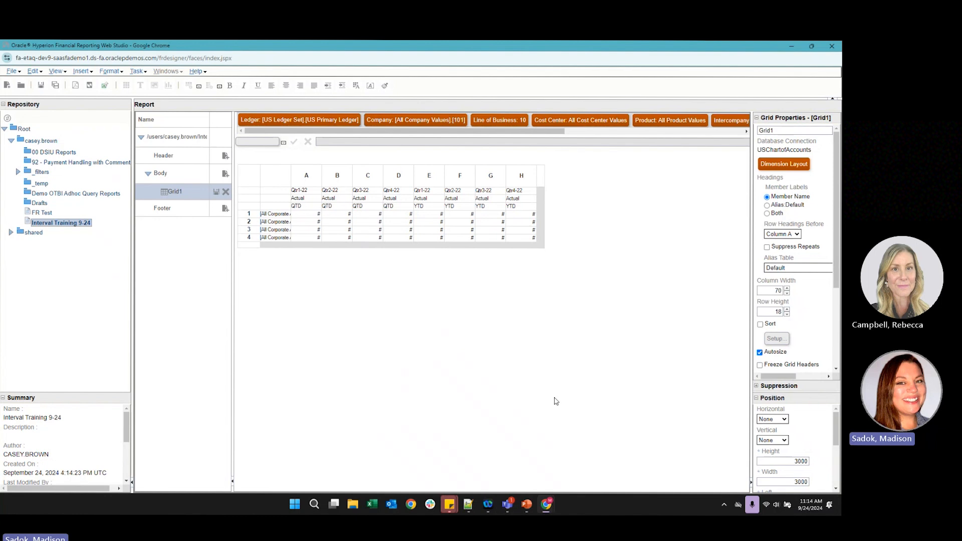
# Step: Switch to the Enterprise Performance Management System Workspace browser window, reload its page, and return to the report designer
pyautogui.moveTo(546, 504)
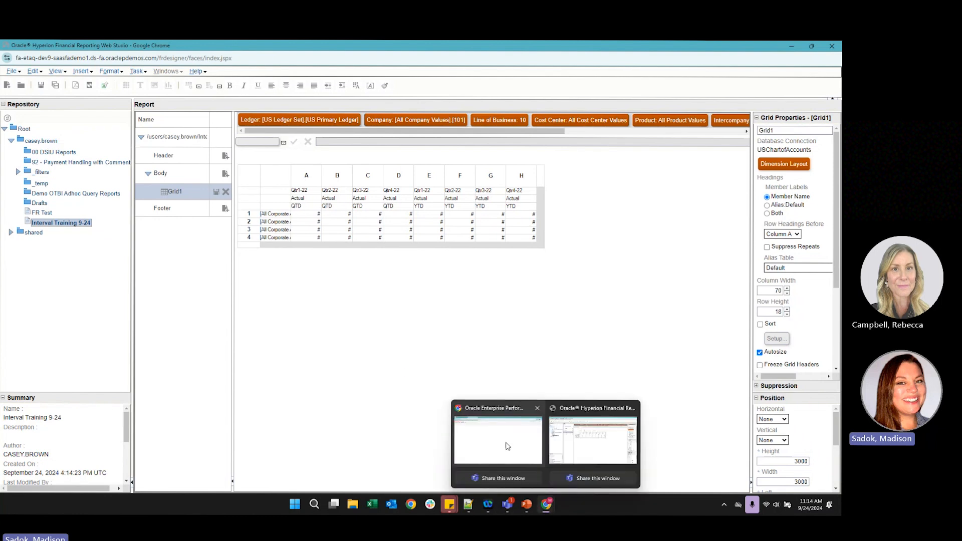
pyautogui.click(474, 425)
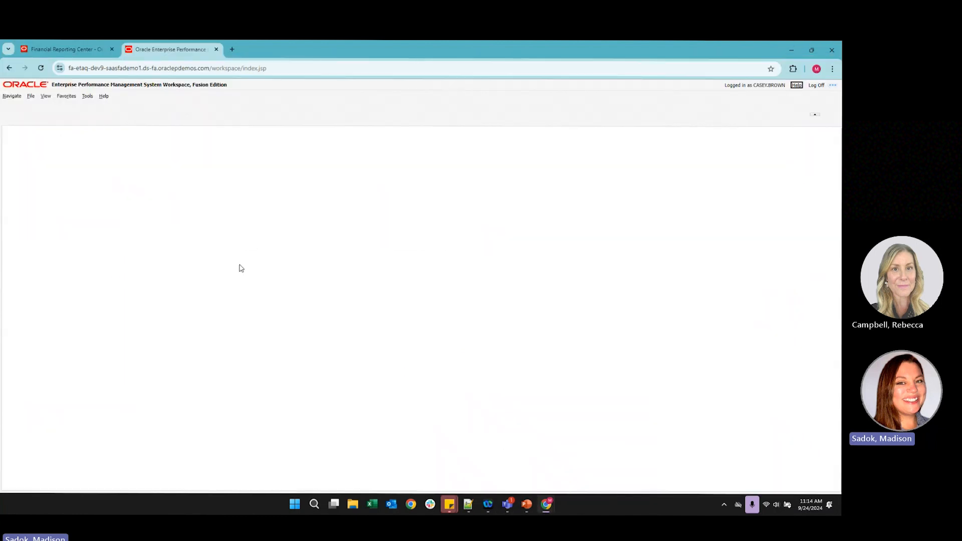
pyautogui.click(215, 69)
pyautogui.press('Return')
pyautogui.click(457, 125)
pyautogui.click(796, 49)
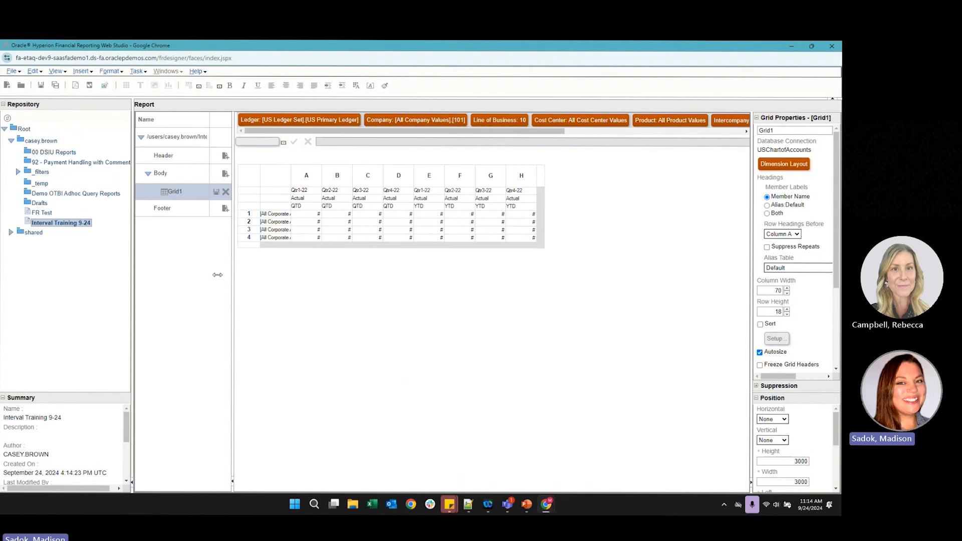
# Step: Save the report and preview it as a web page in a maximized window
pyautogui.click(41, 86)
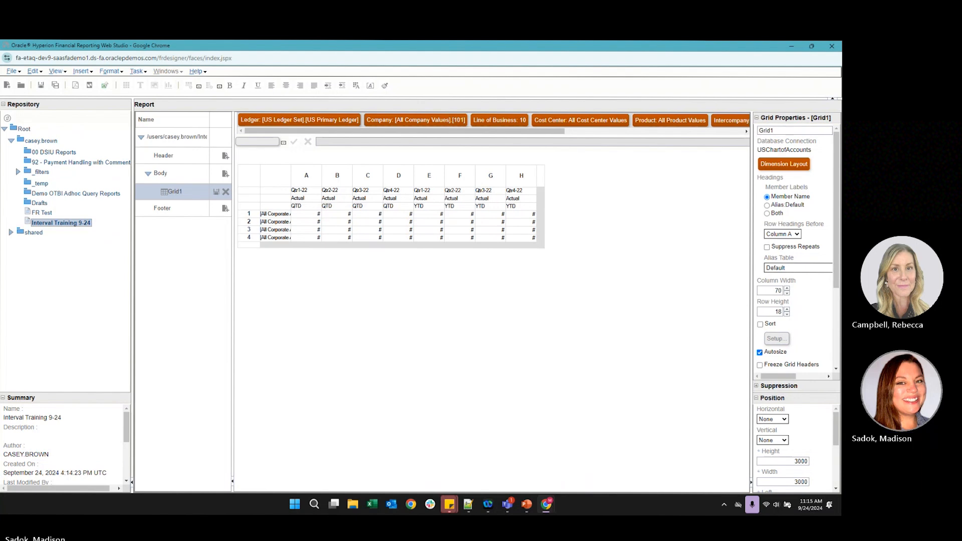
pyautogui.click(90, 87)
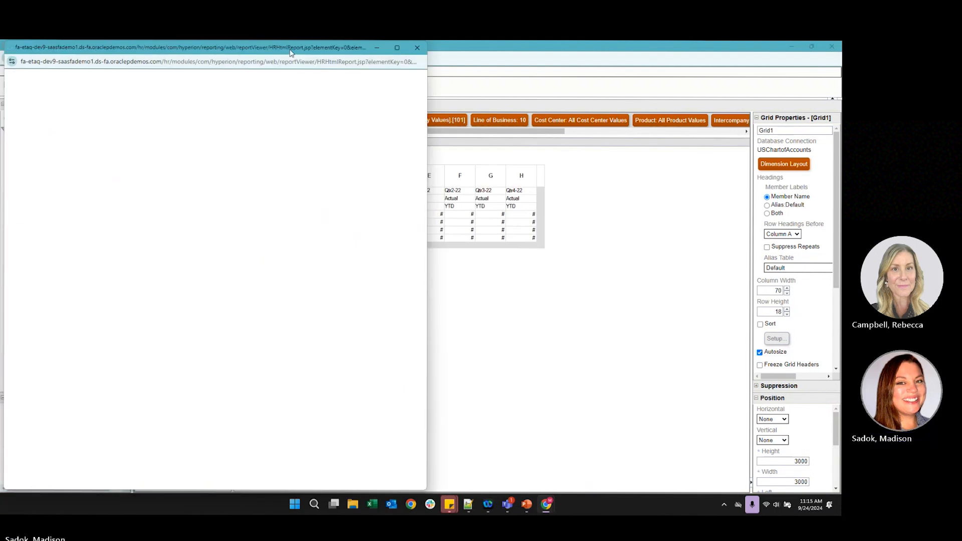
pyautogui.moveTo(290, 52); pyautogui.dragTo(429, 109)
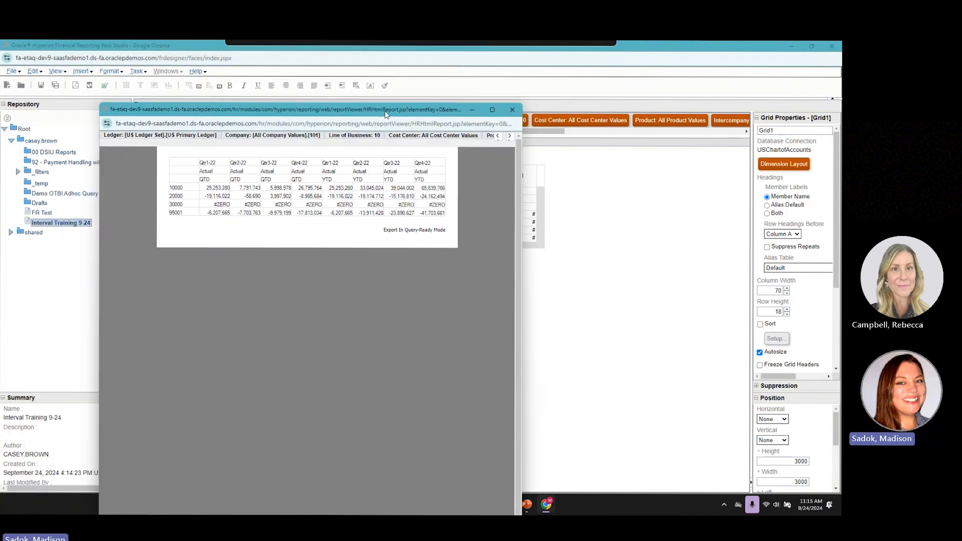
pyautogui.click(535, 106)
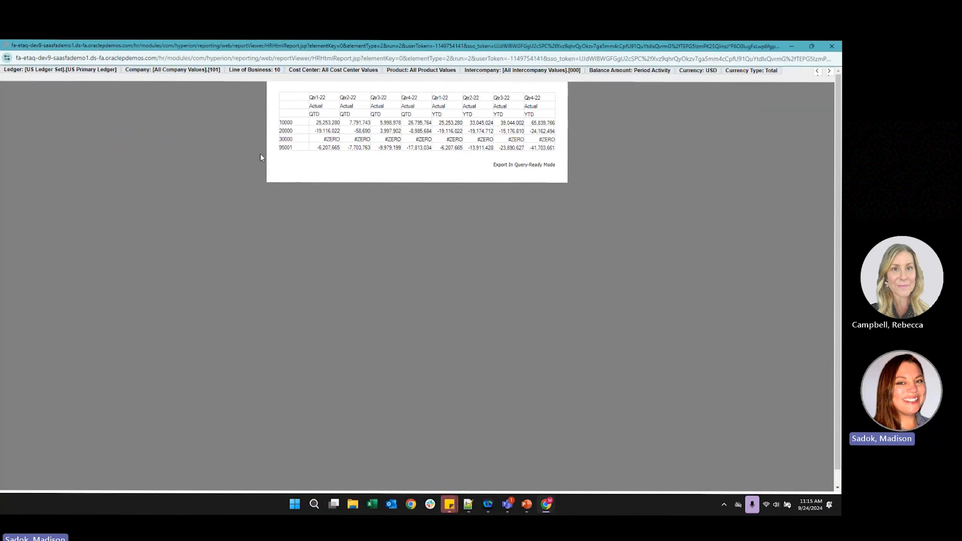
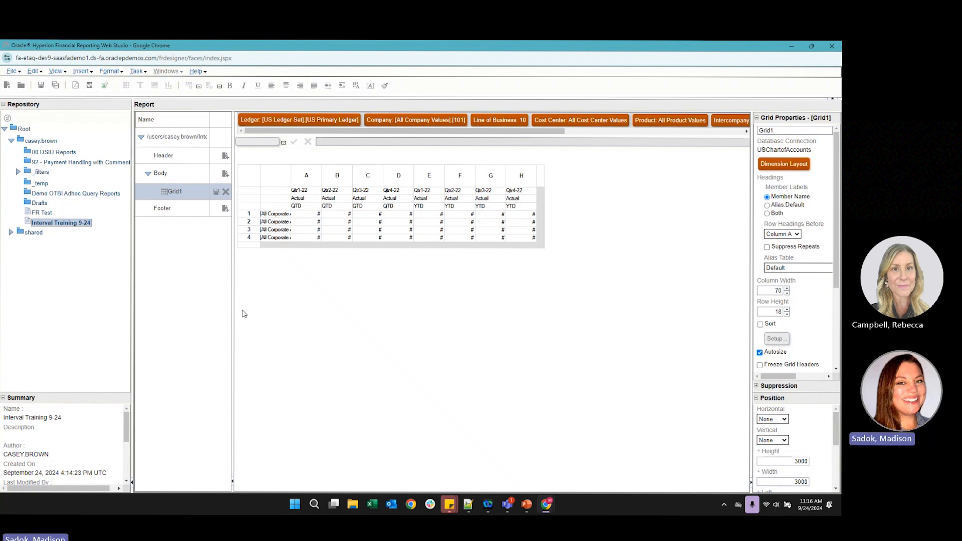
# Step: Turn on basic suppression of zero, missing and error values for account rows 1 to 4
pyautogui.click(252, 216)
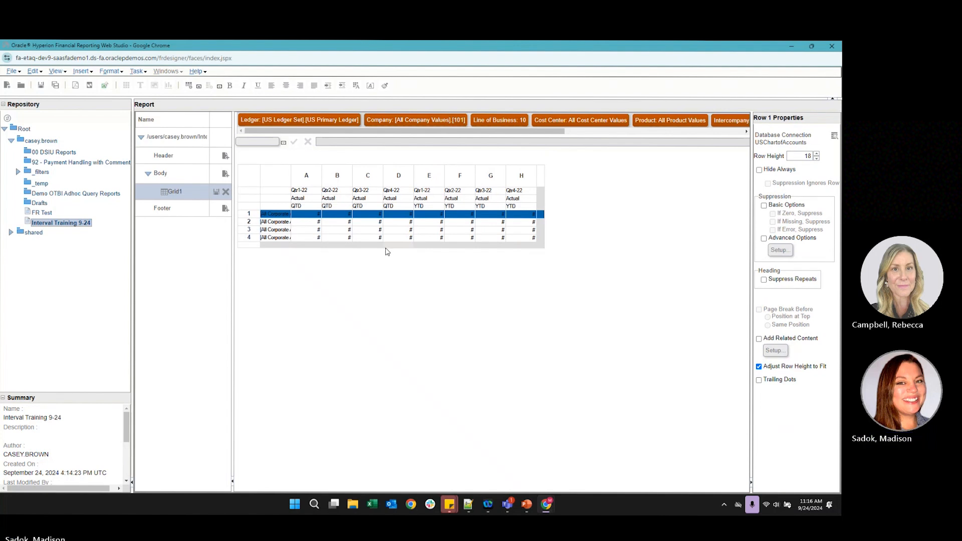
pyautogui.click(248, 222)
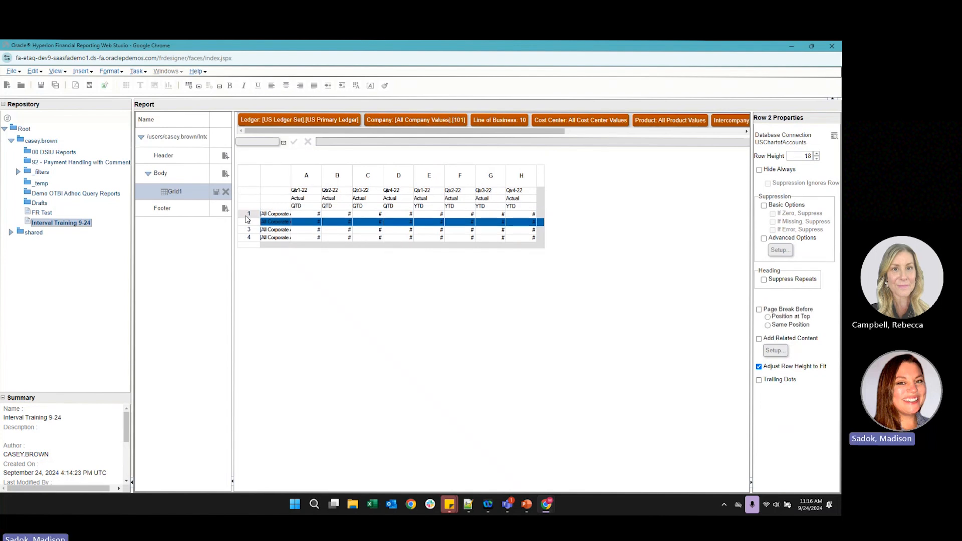
pyautogui.click(248, 215)
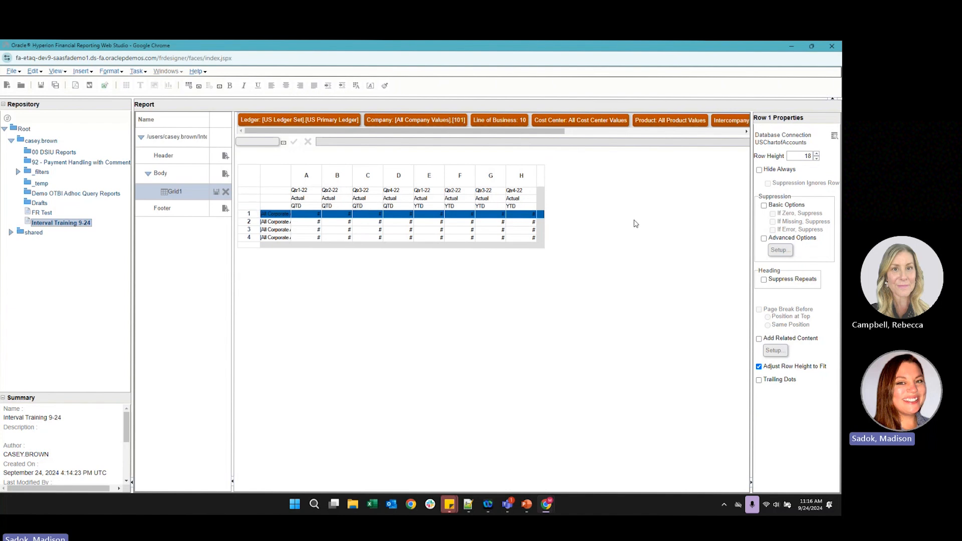
pyautogui.click(764, 204)
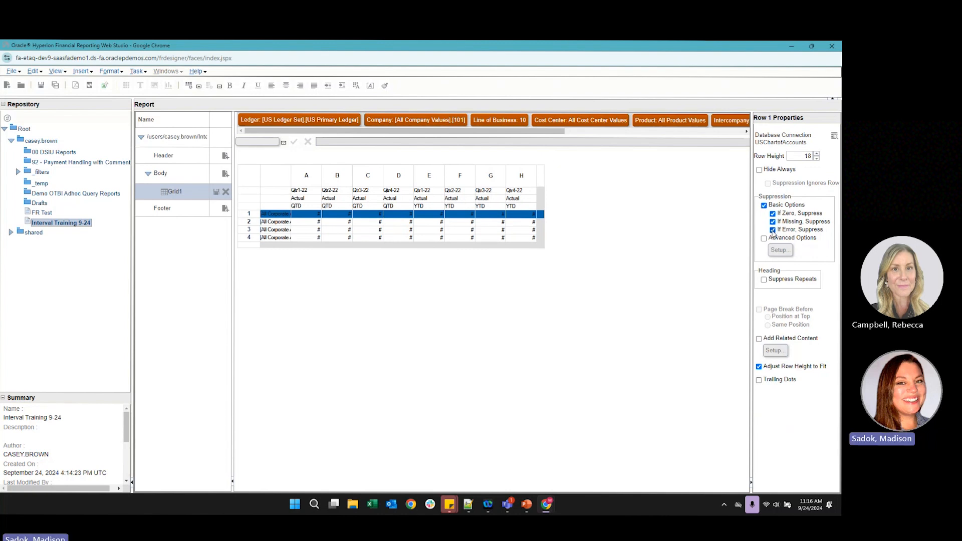
pyautogui.click(773, 230)
pyautogui.moveTo(246, 214); pyautogui.dragTo(248, 238)
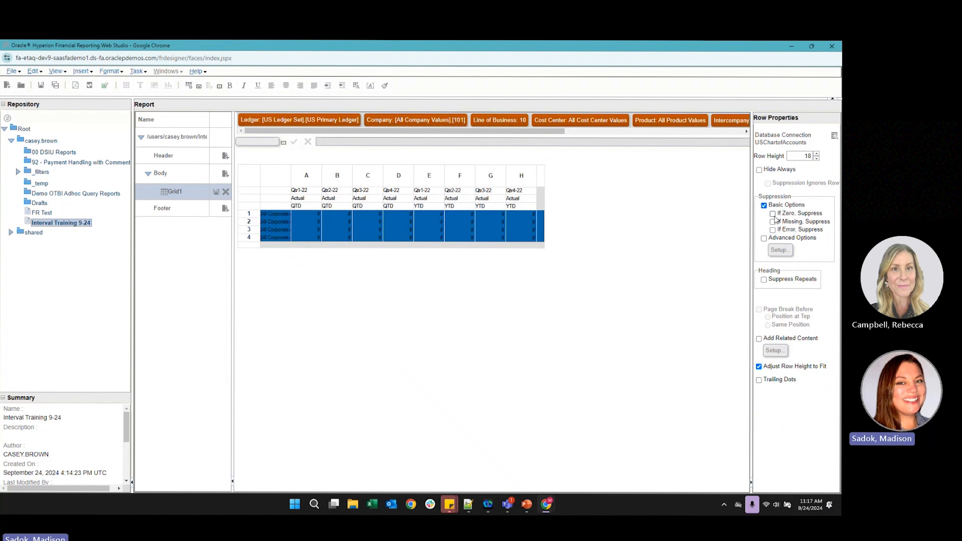
pyautogui.click(772, 214)
# Step: Allow expansion on the account headings of rows 1 to 4 and save the report
pyautogui.click(281, 231)
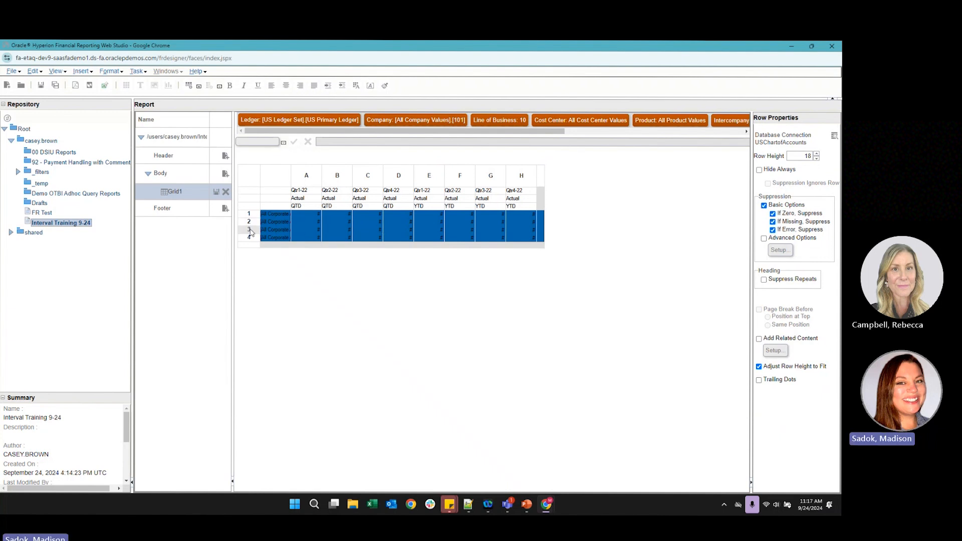
pyautogui.click(274, 215)
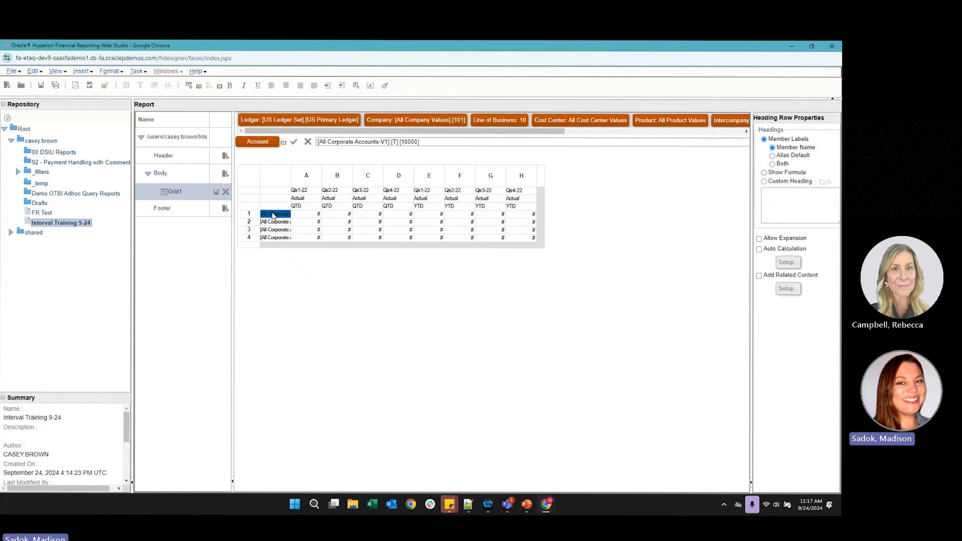
pyautogui.click(272, 222)
pyautogui.click(270, 215)
pyautogui.click(275, 222)
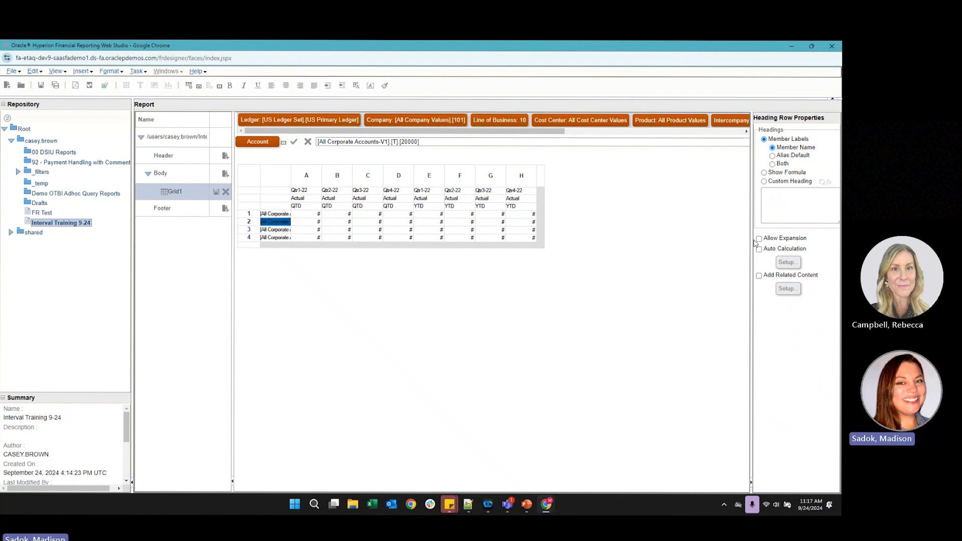
pyautogui.click(275, 229)
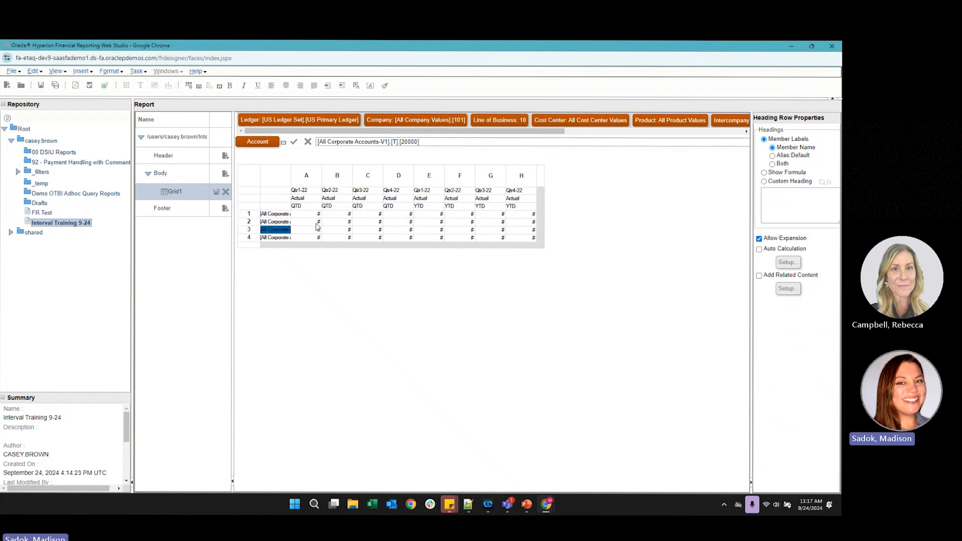
pyautogui.click(275, 238)
pyautogui.click(758, 239)
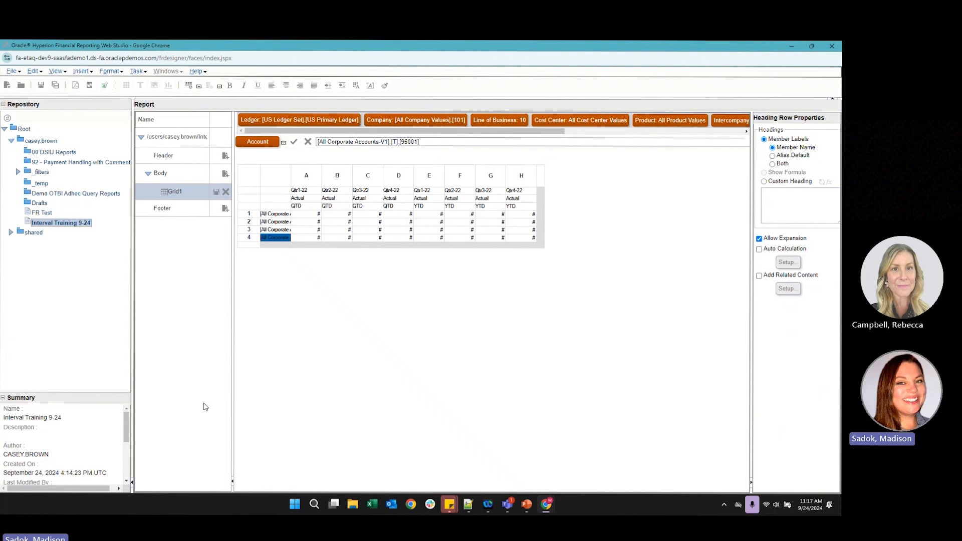
pyautogui.click(41, 86)
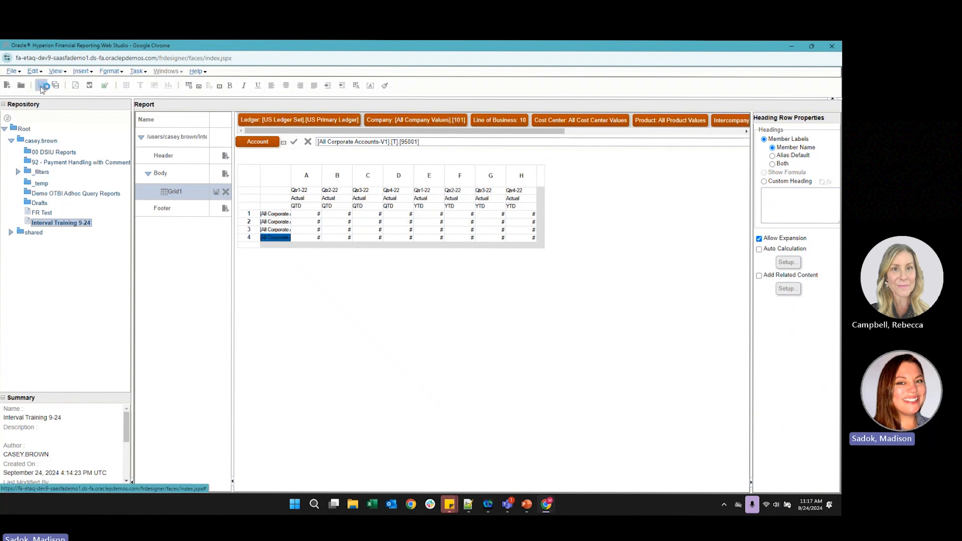
# Step: Insert a formula row beneath row 4 of the grid
pyautogui.click(252, 245)
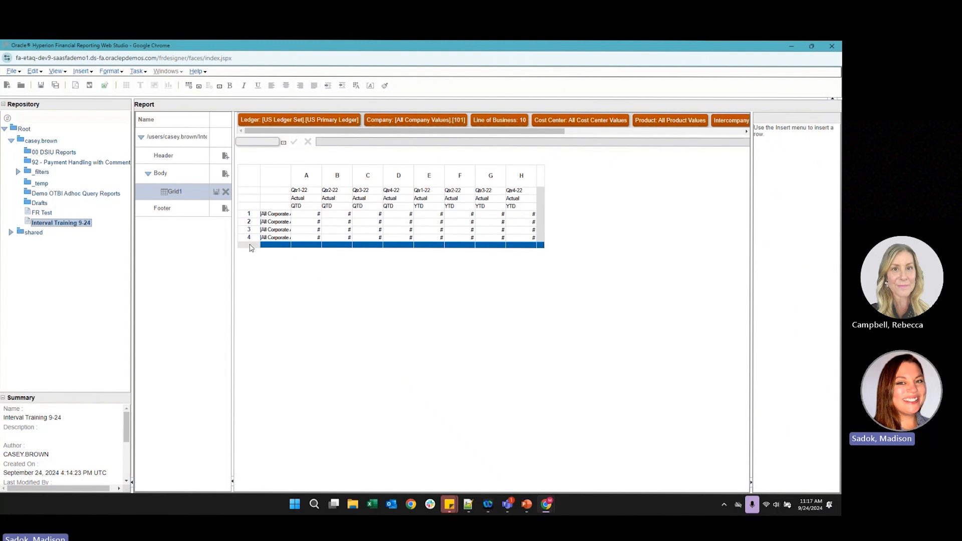
pyautogui.rightClick(252, 248)
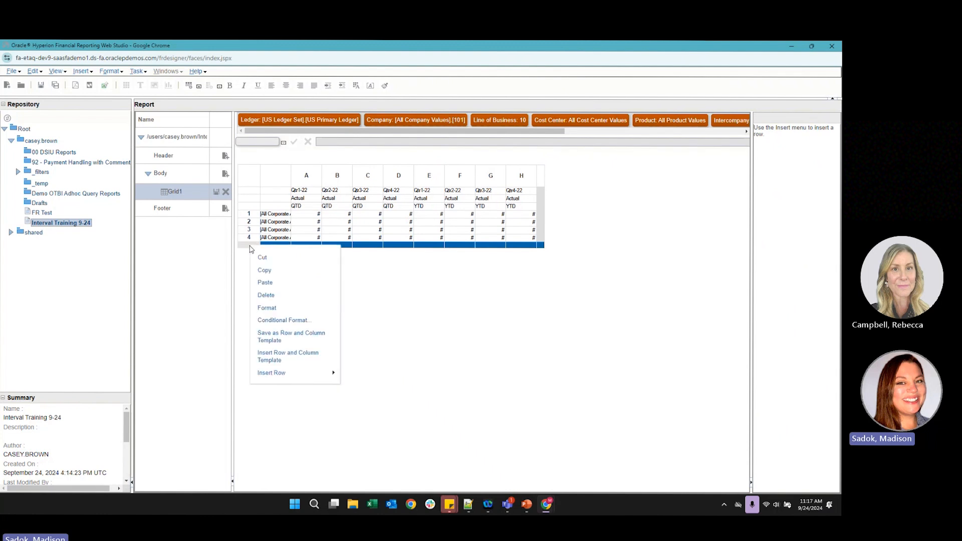
pyautogui.moveTo(297, 376)
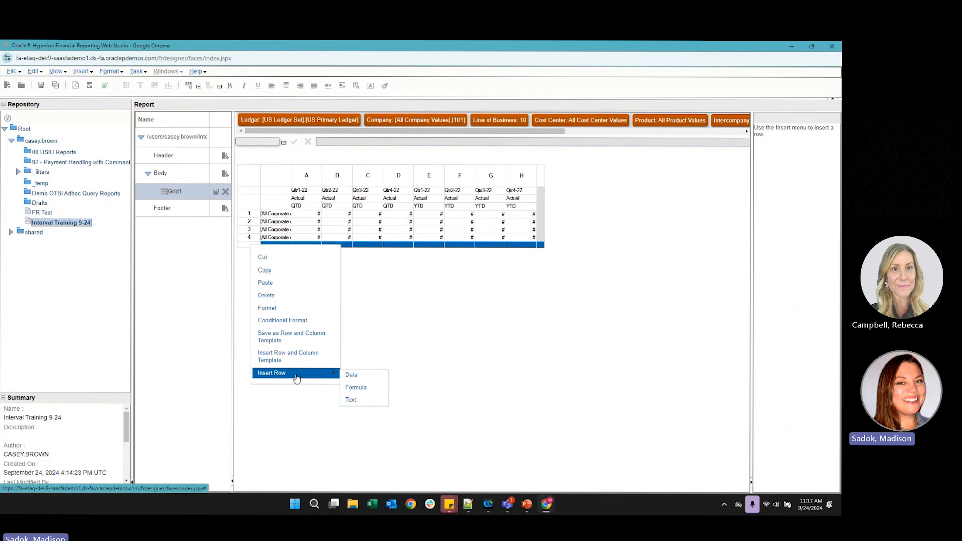
pyautogui.click(357, 391)
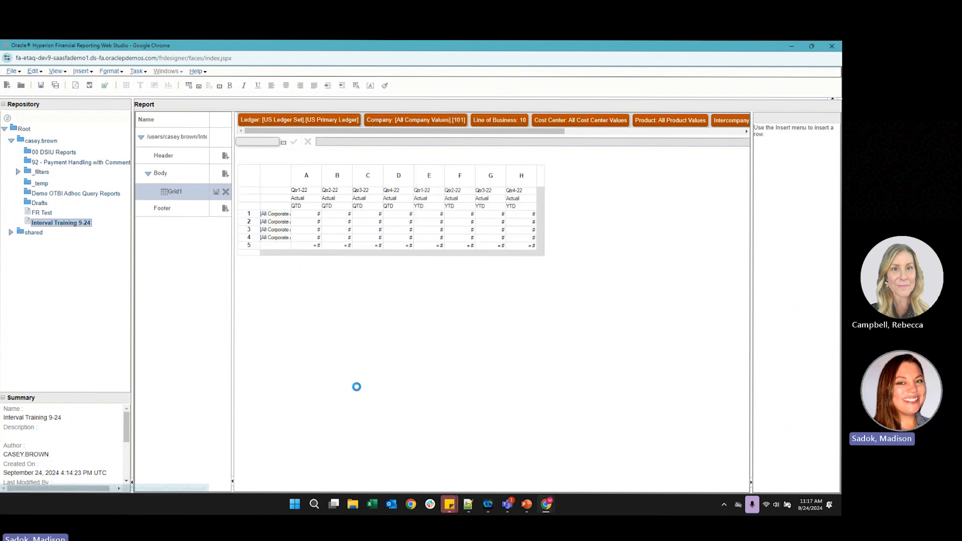
# Step: Set the formula of row 5 to Sum(row[1],row[2],row[3],row[4]) and apply it
pyautogui.click(269, 246)
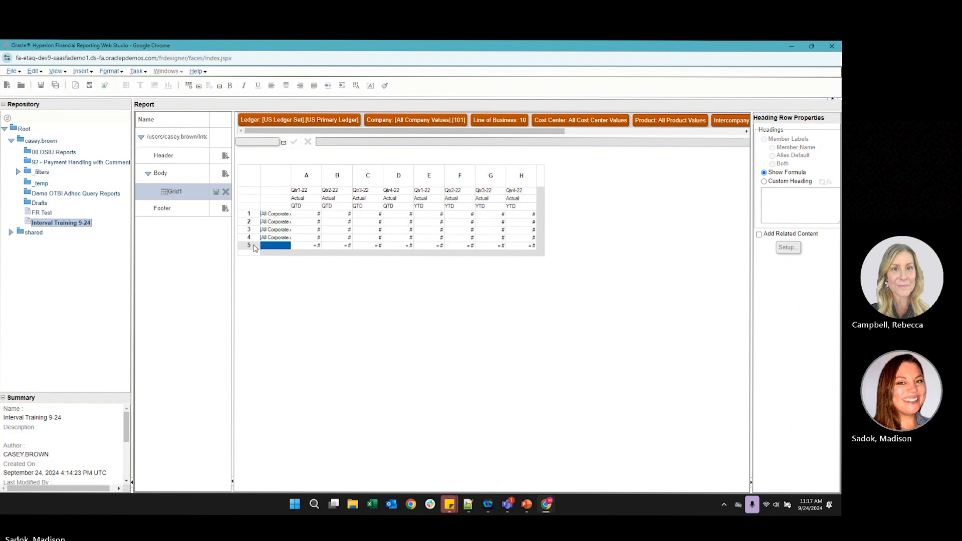
pyautogui.click(253, 246)
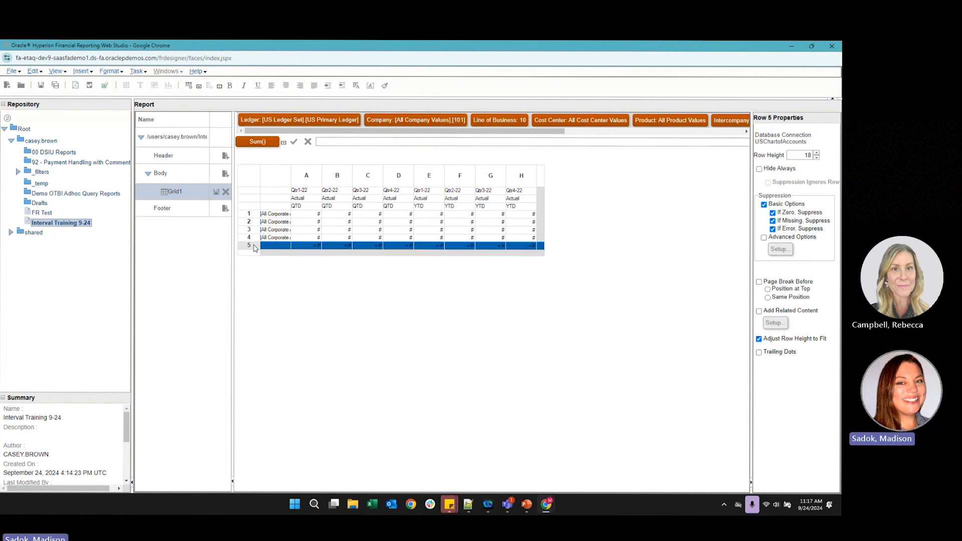
pyautogui.click(258, 142)
pyautogui.click(331, 143)
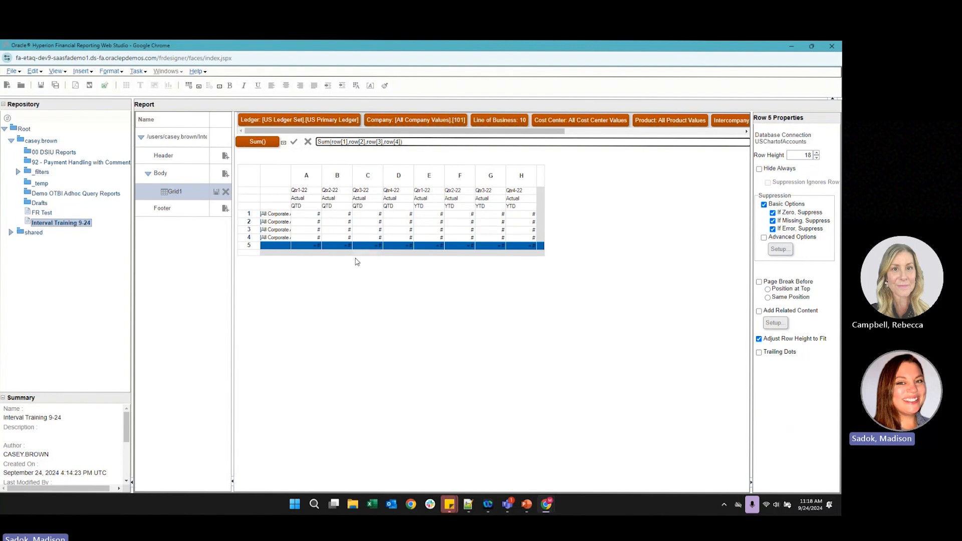
pyautogui.click(293, 143)
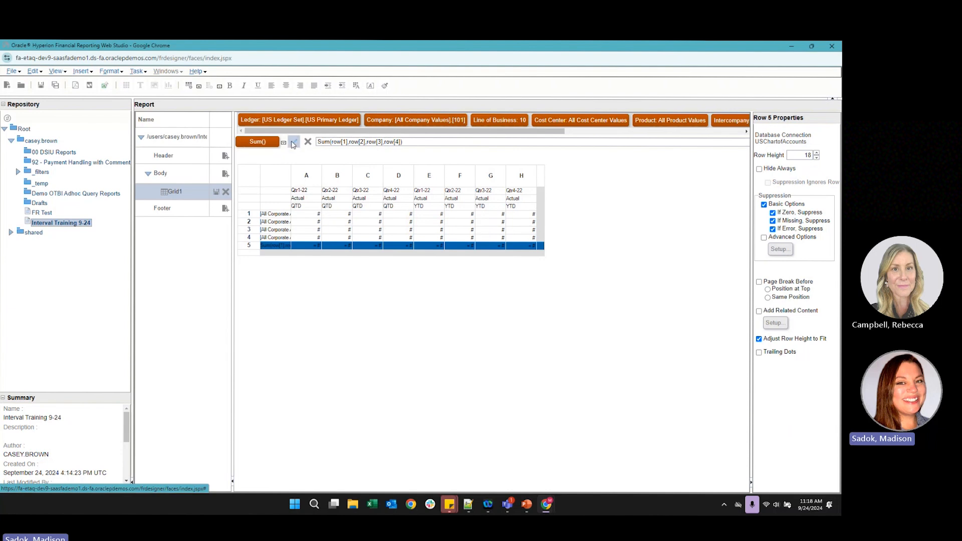
# Step: Try to apply row 5's sum formula without the square bracket that closes row[4], and restore the bracket
pyautogui.click(399, 142)
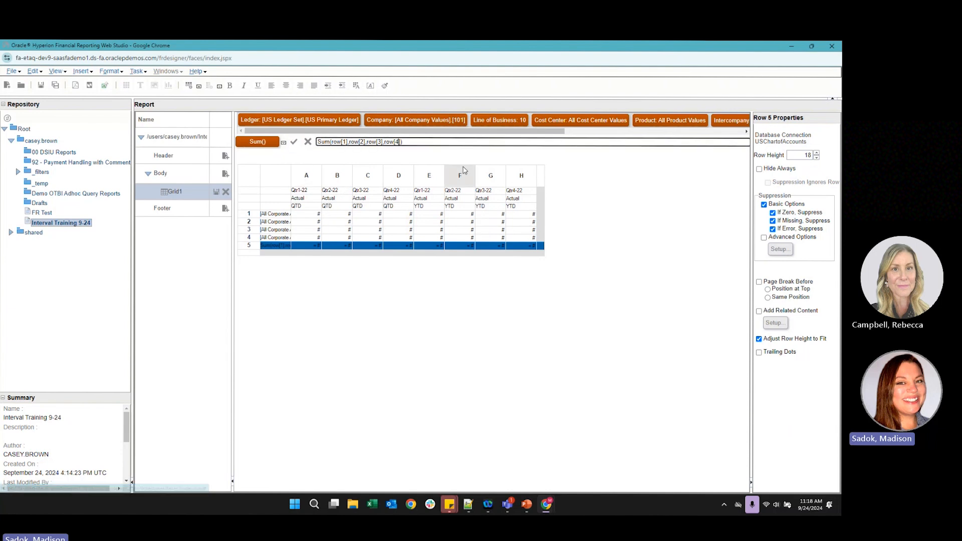
pyautogui.press('BackSpace')
pyautogui.click(295, 143)
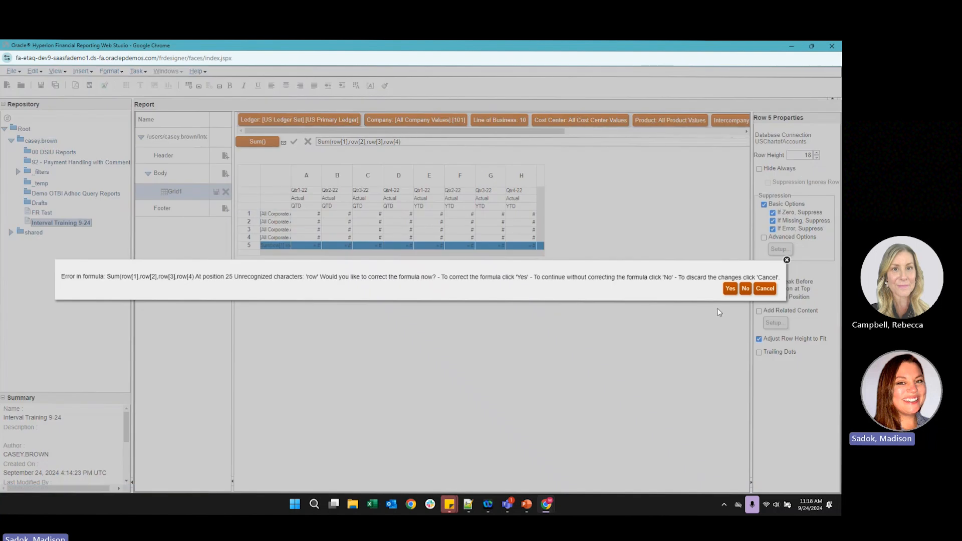
pyautogui.click(743, 289)
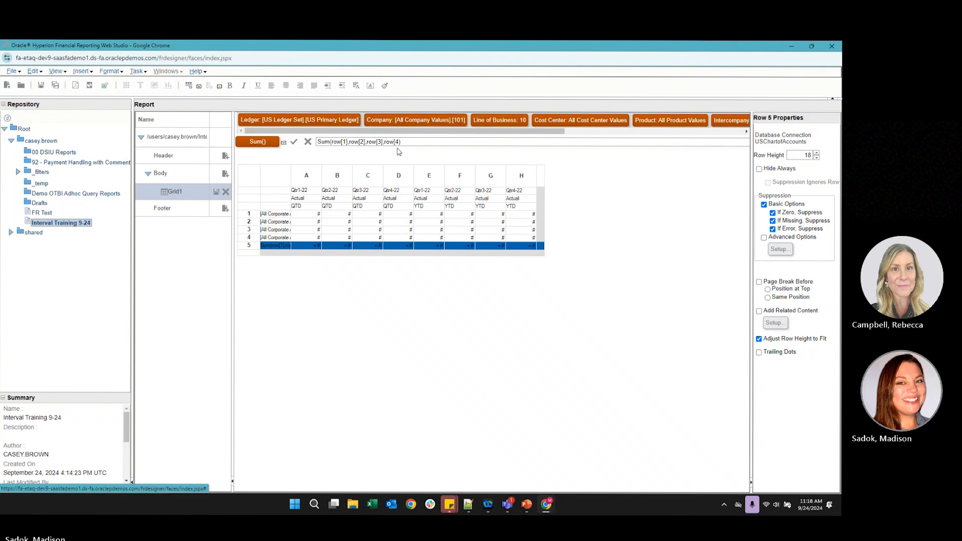
pyautogui.click(399, 143)
pyautogui.write(')')
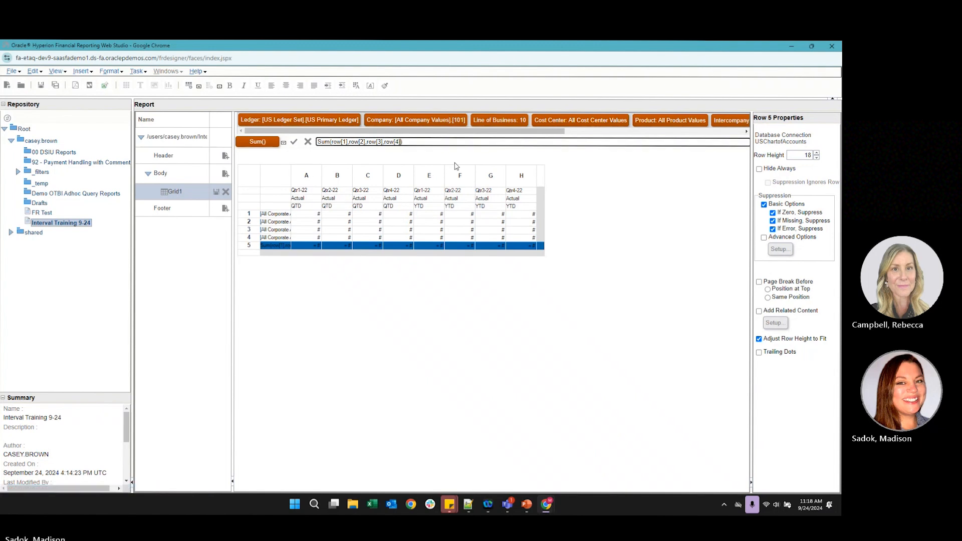
pyautogui.click(294, 142)
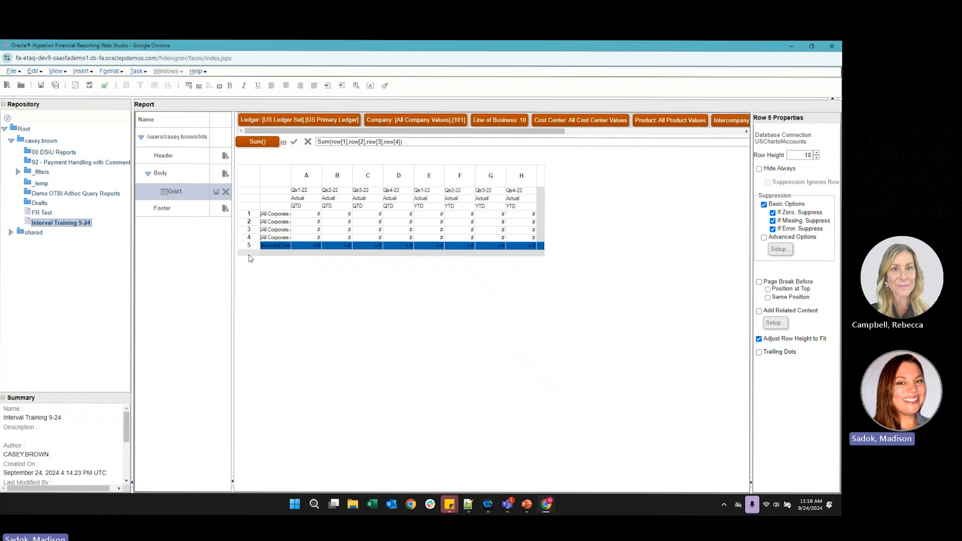
# Step: Give row 5 the custom heading Total and save the report
pyautogui.click(272, 247)
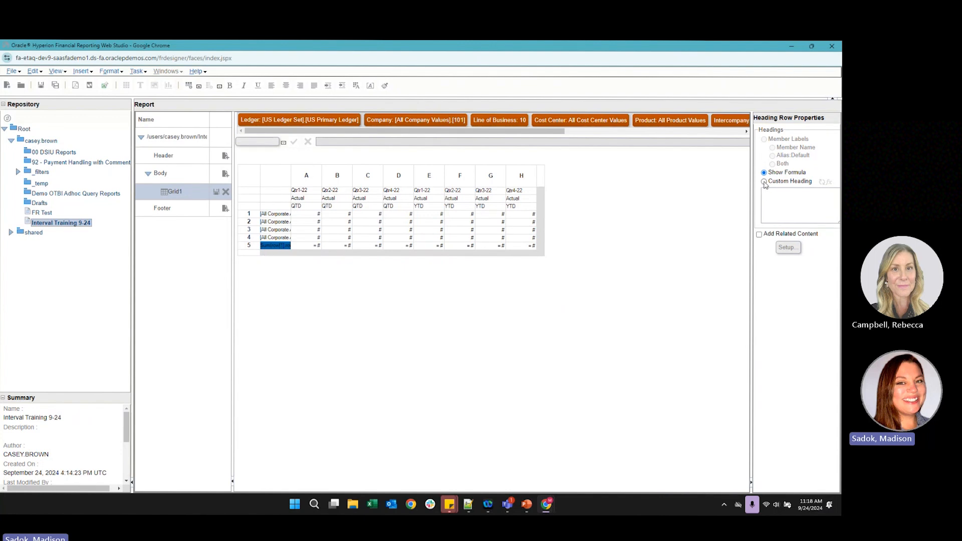
pyautogui.click(783, 205)
pyautogui.click(612, 279)
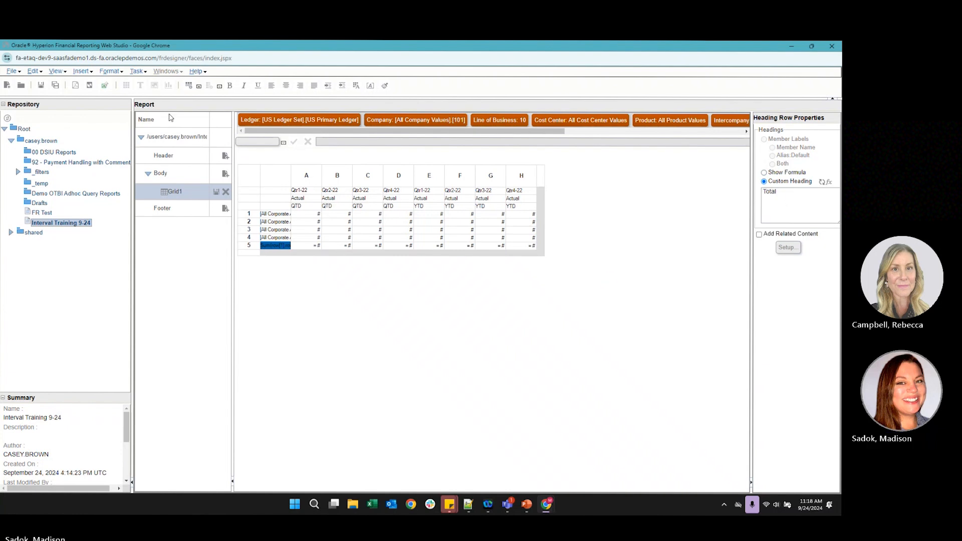
pyautogui.click(41, 88)
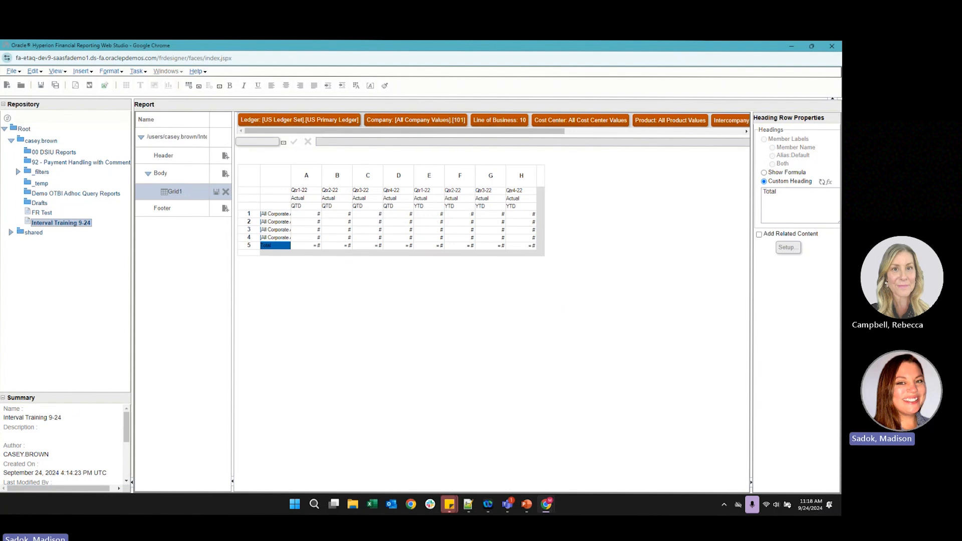
# Step: Set the font style of the Total row (row 5) to Bold in the Format Cells settings
pyautogui.click(240, 248)
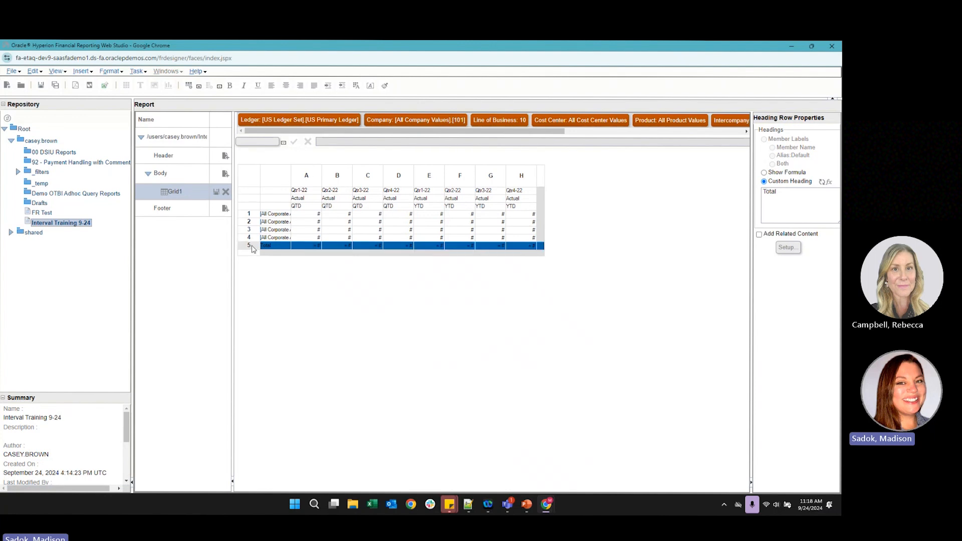
pyautogui.click(356, 86)
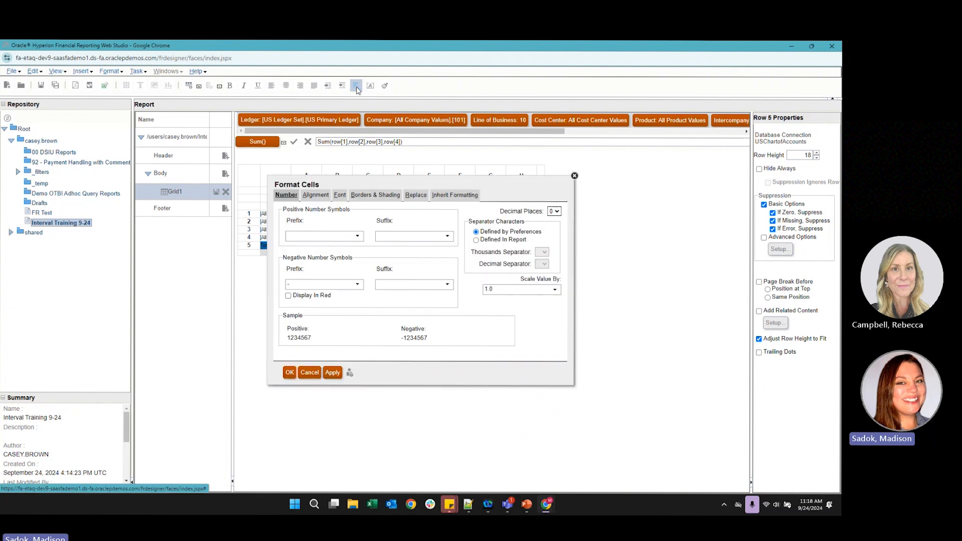
pyautogui.click(341, 196)
pyautogui.click(366, 196)
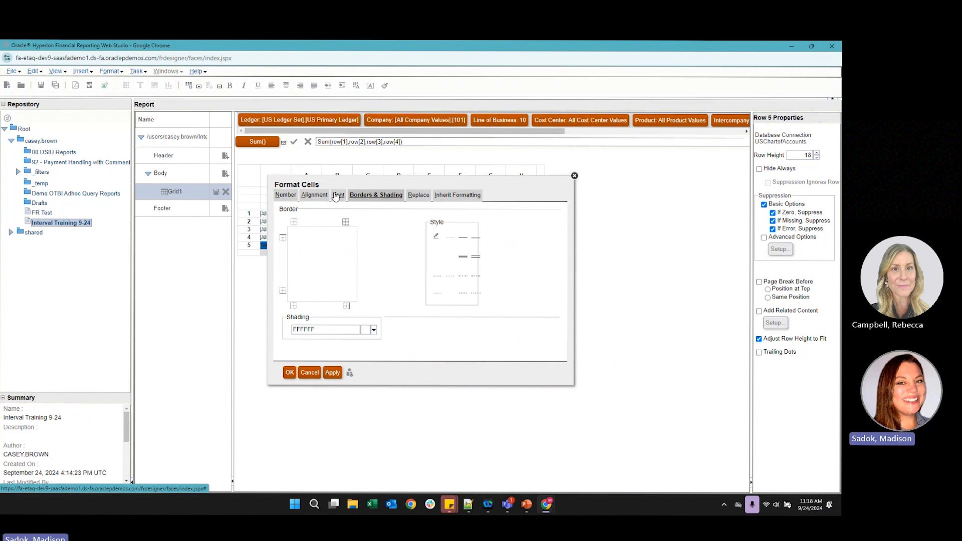
pyautogui.click(317, 195)
pyautogui.click(340, 195)
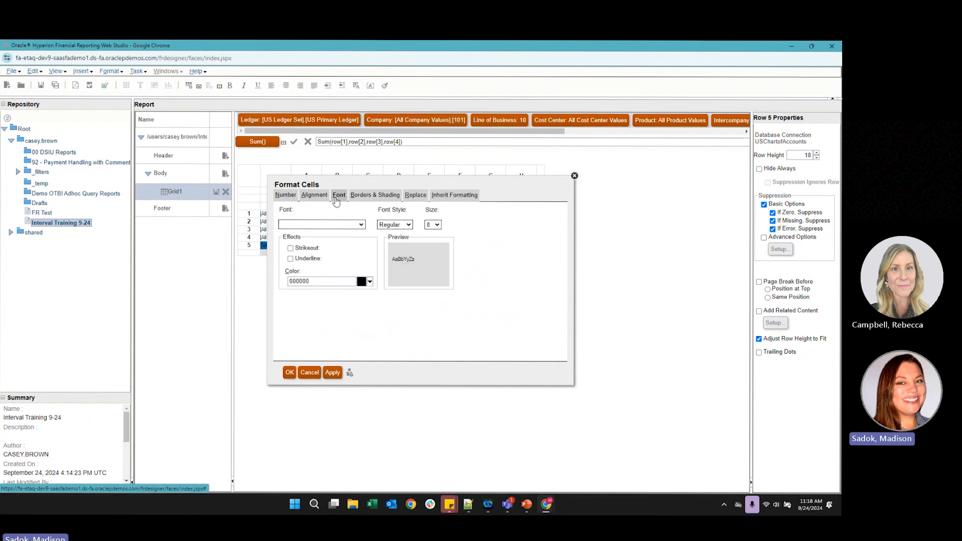
pyautogui.click(385, 227)
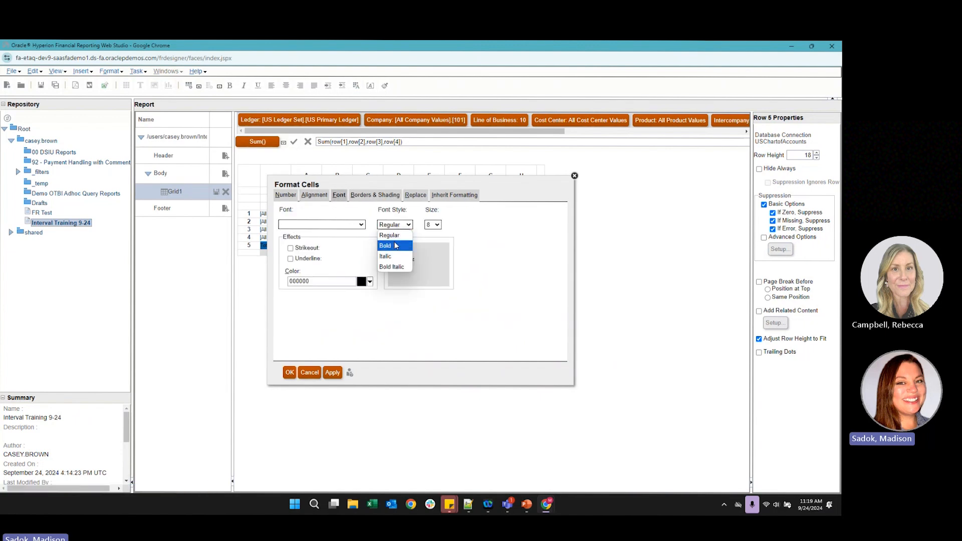
pyautogui.click(396, 247)
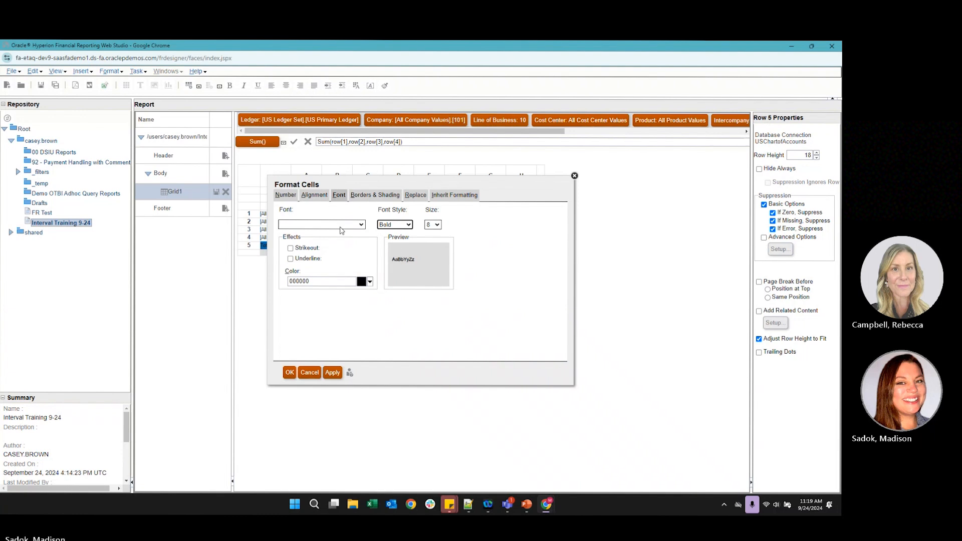
# Step: Add a thick top border to the Total row and confirm the cell formatting
pyautogui.click(369, 200)
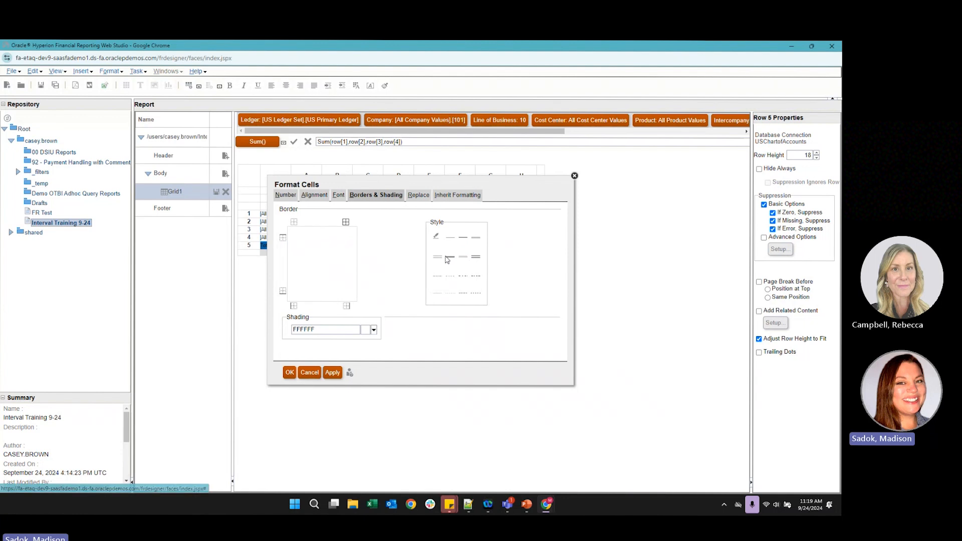
pyautogui.click(283, 238)
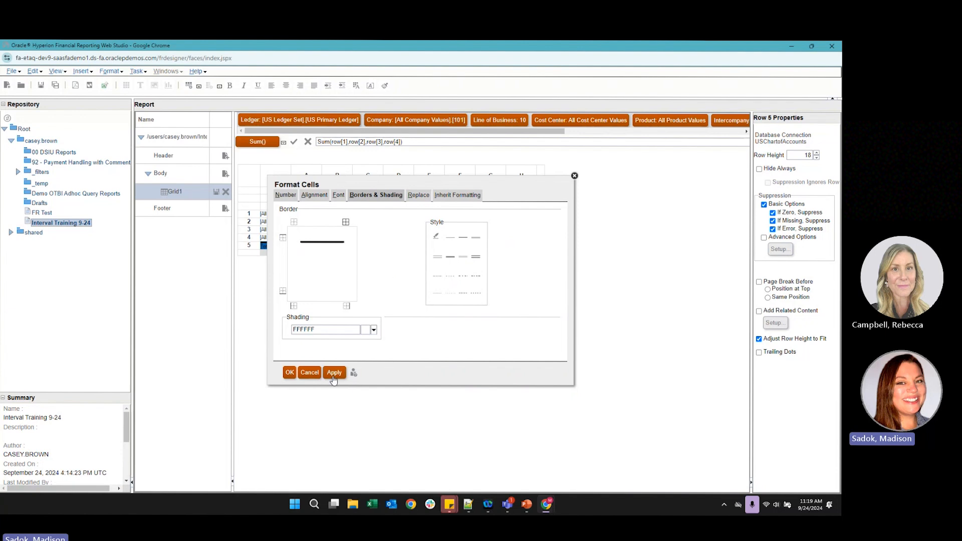
pyautogui.click(289, 372)
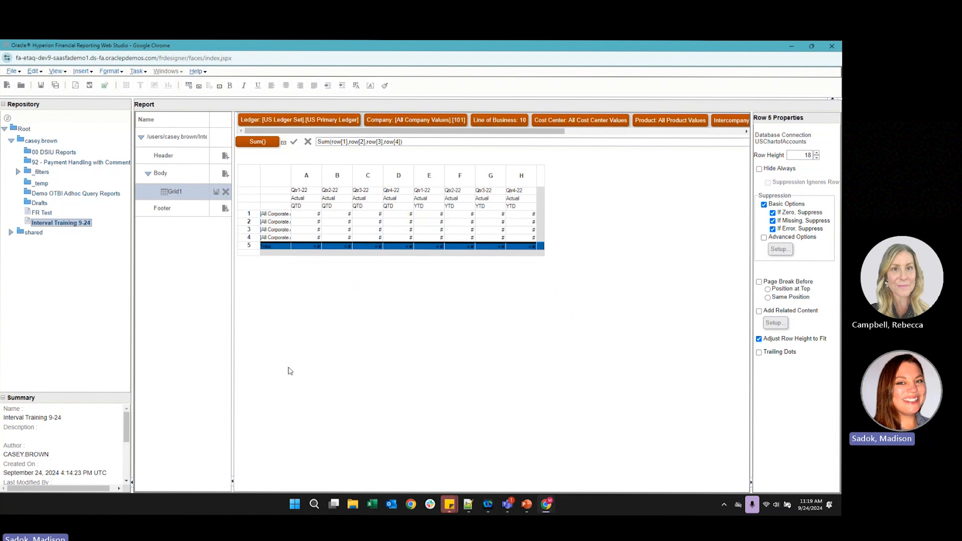
# Step: Center the quarter, Actual and QTD/YTD heading cells across columns A to H
pyautogui.click(308, 197)
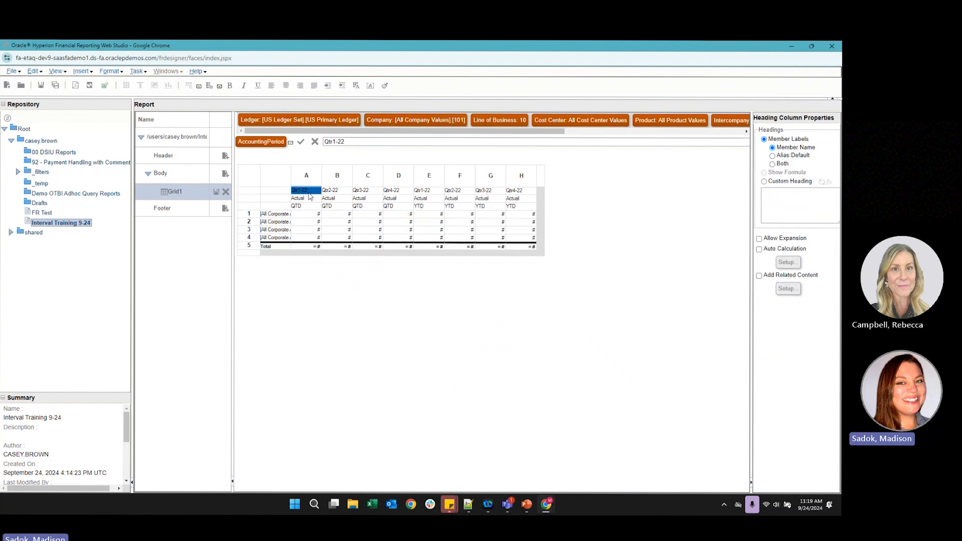
pyautogui.moveTo(310, 204); pyautogui.dragTo(518, 206)
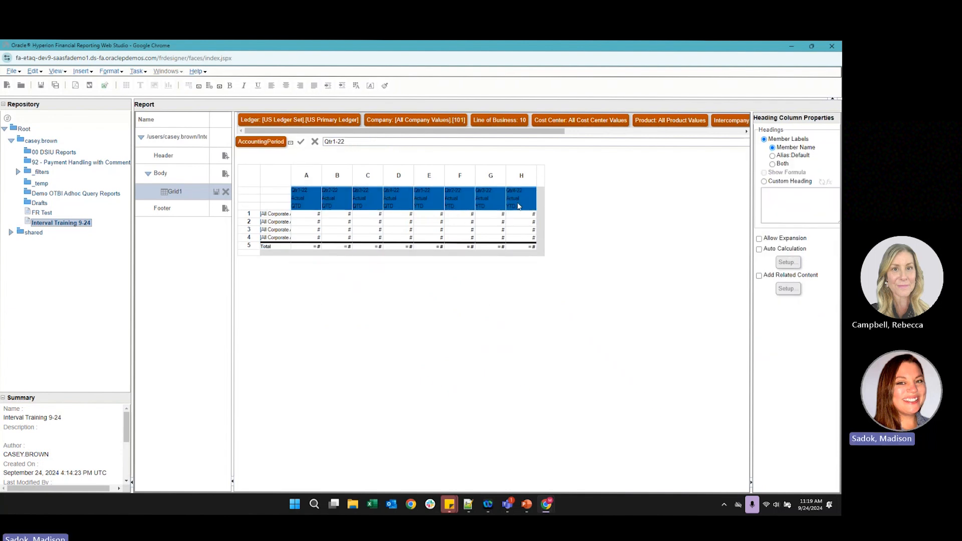
pyautogui.click(286, 85)
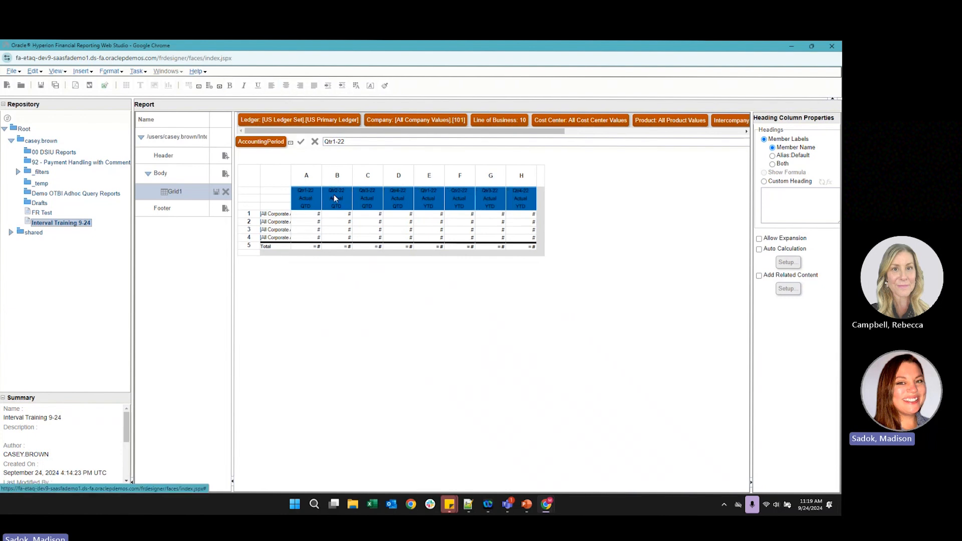
pyautogui.moveTo(284, 214); pyautogui.dragTo(284, 238)
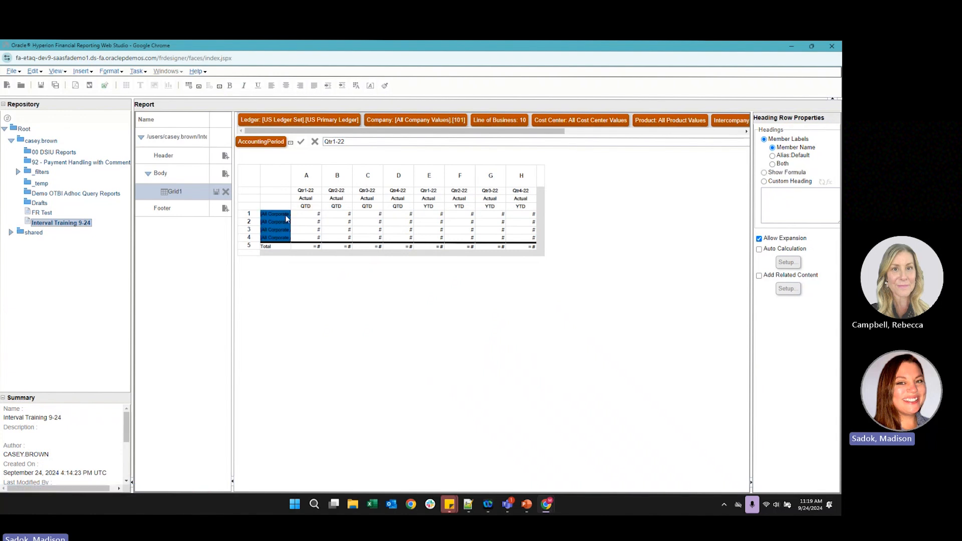
pyautogui.click(315, 207)
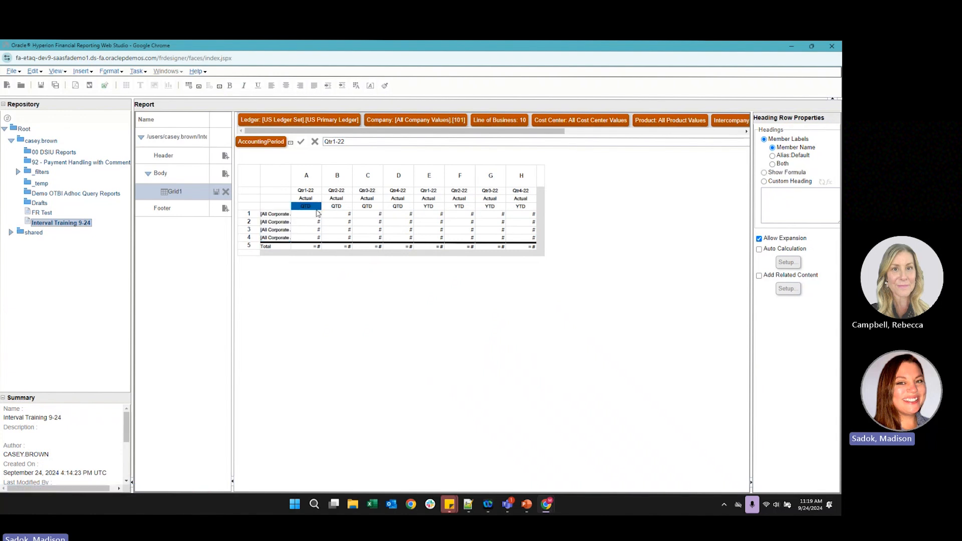
# Step: Format negative numbers in the data cells of rows 1 to 5, columns A to H, with parentheses and red display
pyautogui.moveTo(317, 216); pyautogui.dragTo(525, 256)
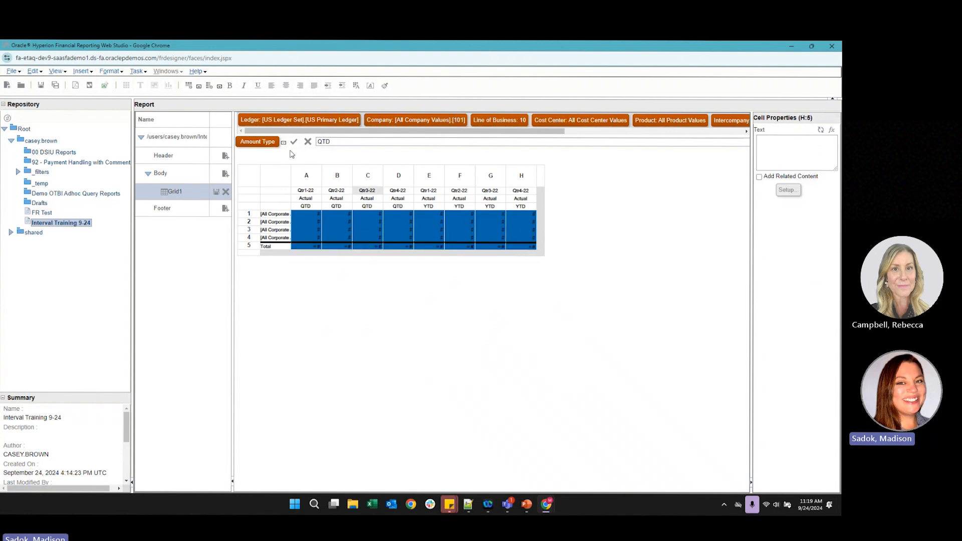
pyautogui.click(360, 88)
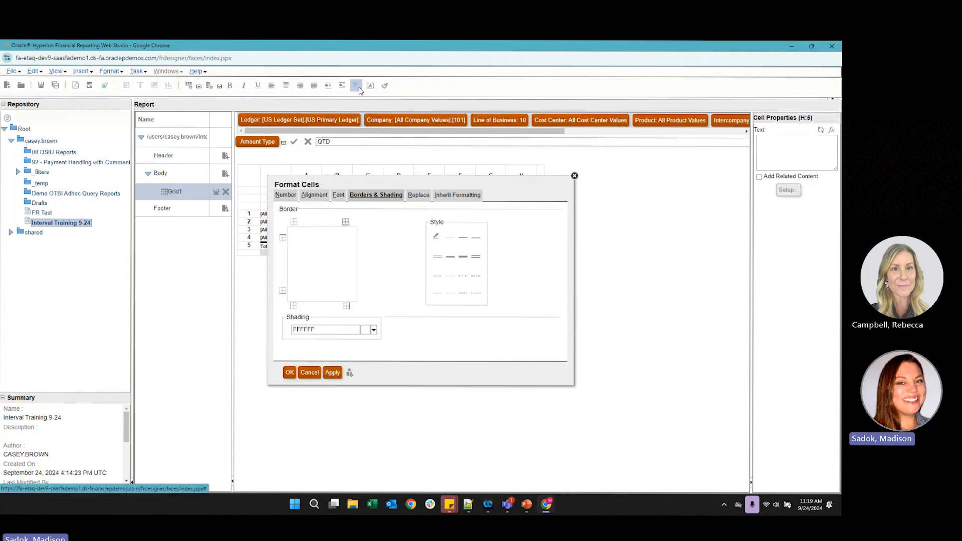
pyautogui.click(285, 195)
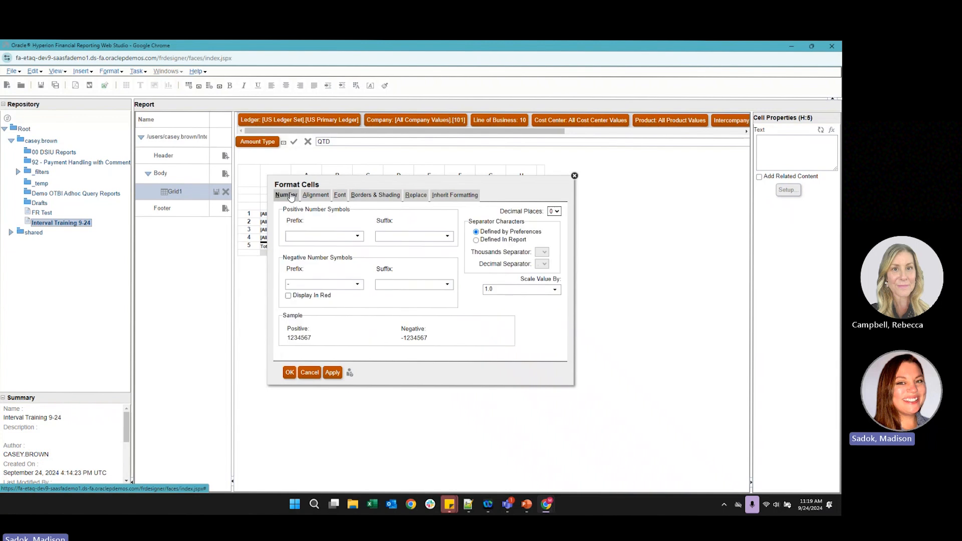
pyautogui.press('BackSpace')
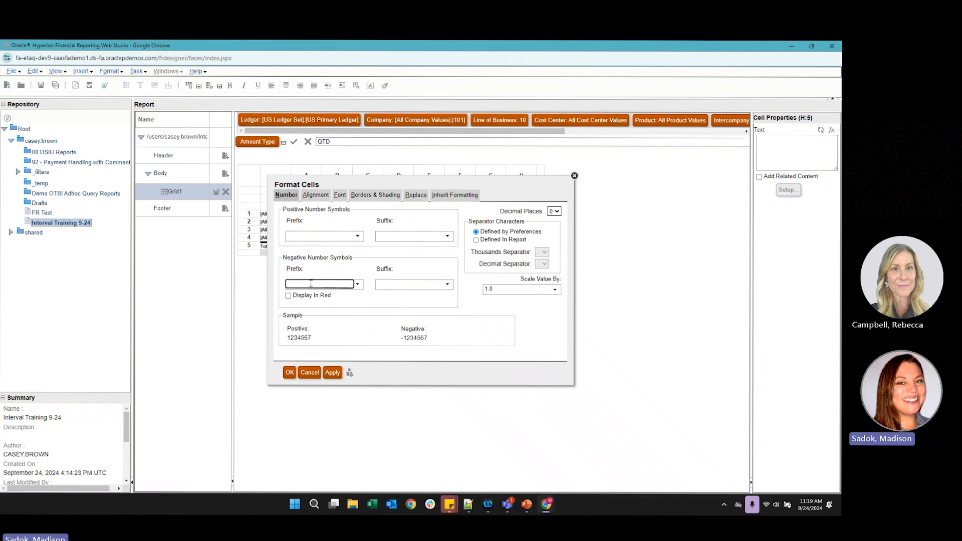
pyautogui.click(383, 285)
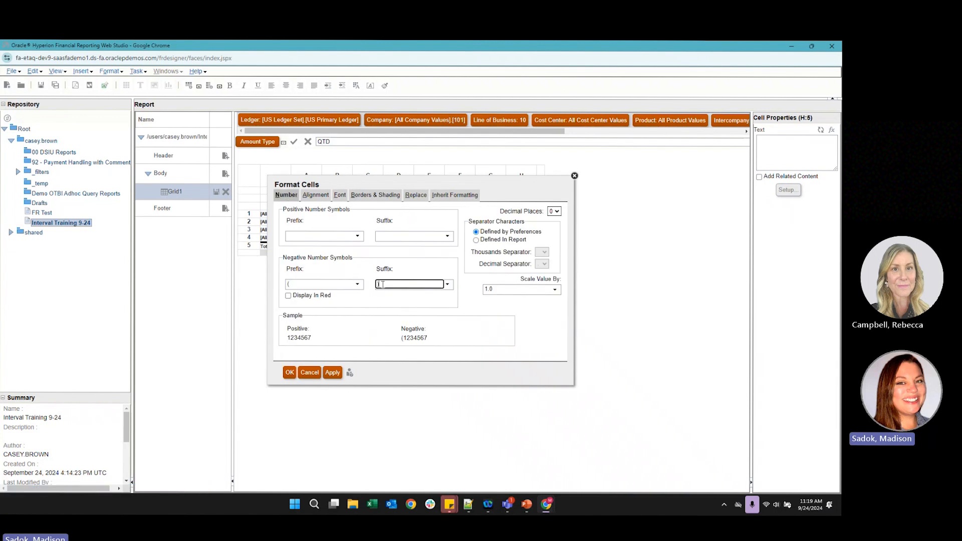
pyautogui.write(')')
pyautogui.click(289, 296)
# Step: Look through the value scaling options without changing them, and set the decimal places to 2
pyautogui.click(554, 289)
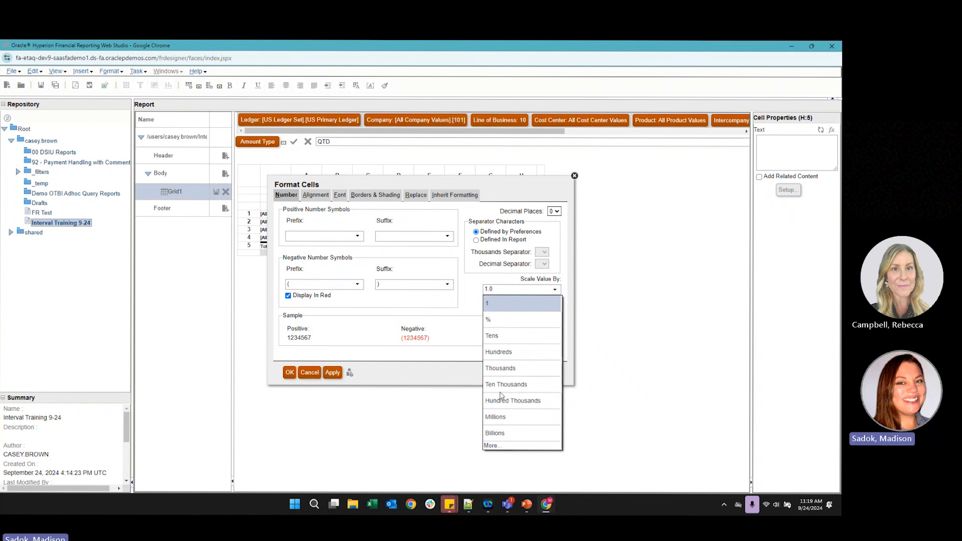
pyautogui.click(554, 290)
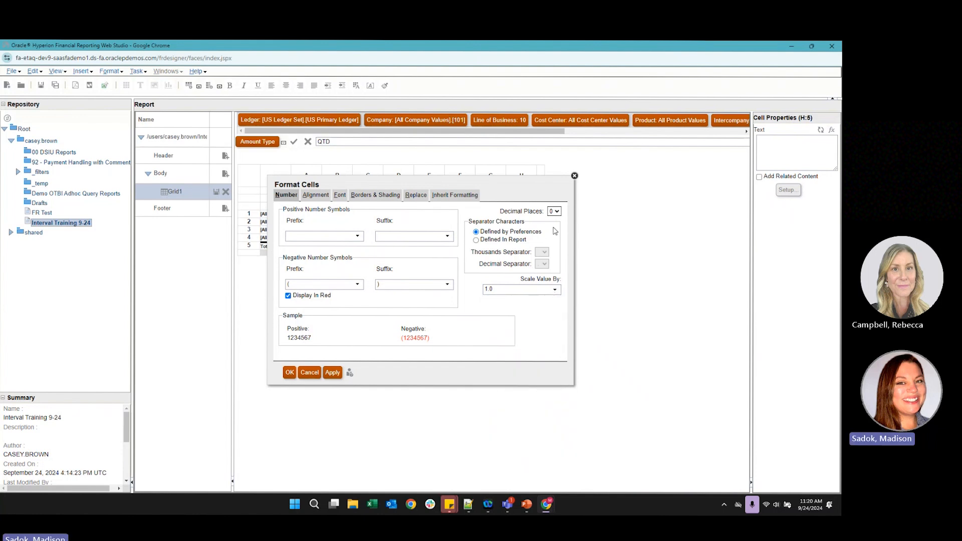
pyautogui.click(554, 212)
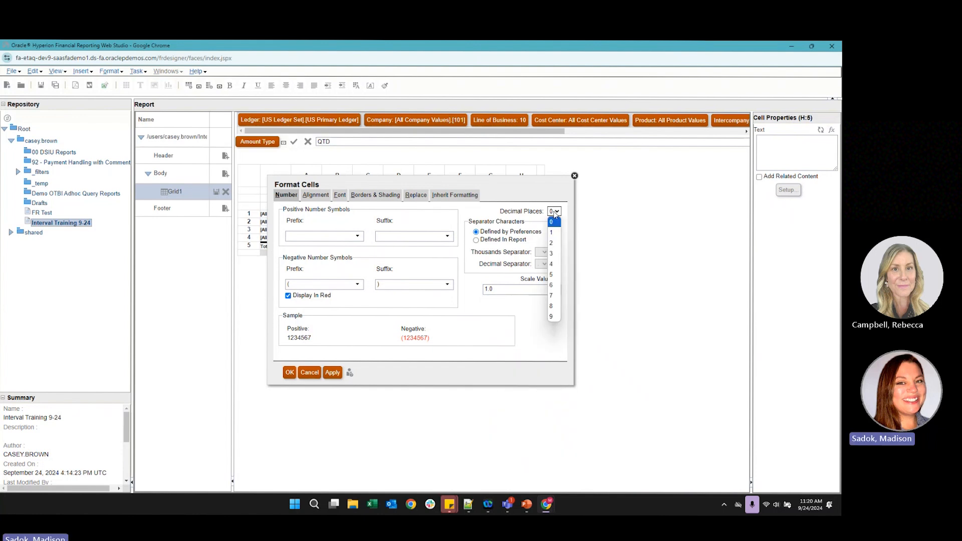
pyautogui.click(552, 243)
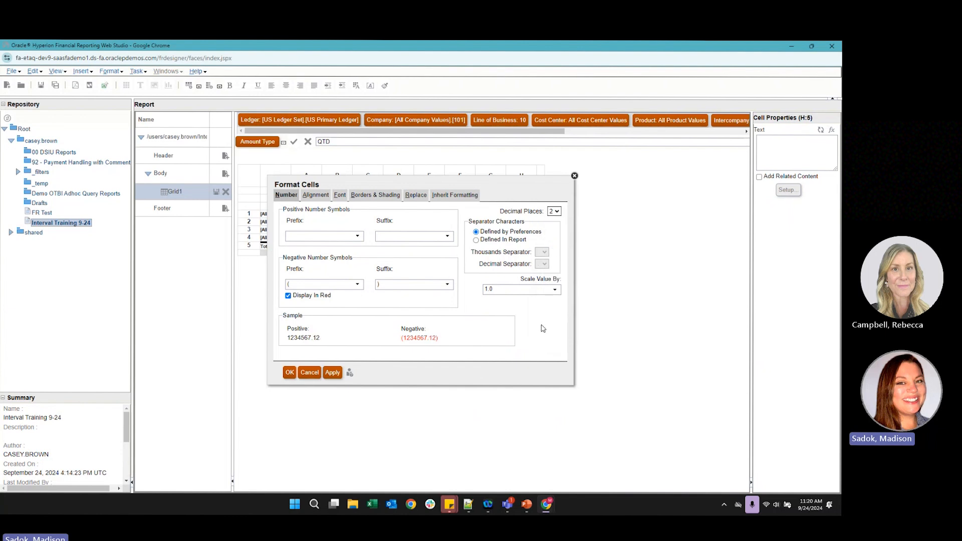
# Step: Set the positive number prefix to $ and the negative number prefix to ($, and apply the number format to the selected cells
pyautogui.click(320, 237)
pyautogui.click(296, 283)
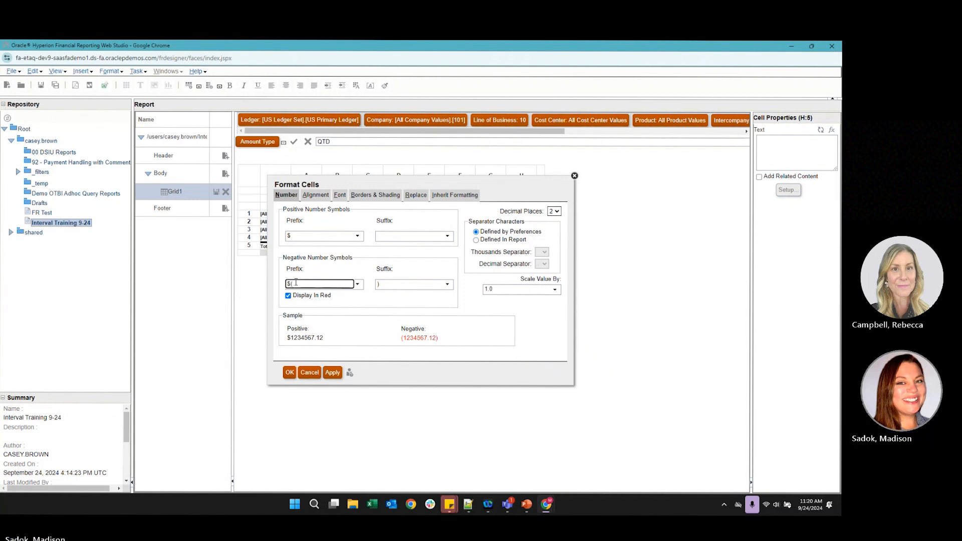
pyautogui.click(383, 283)
pyautogui.click(289, 284)
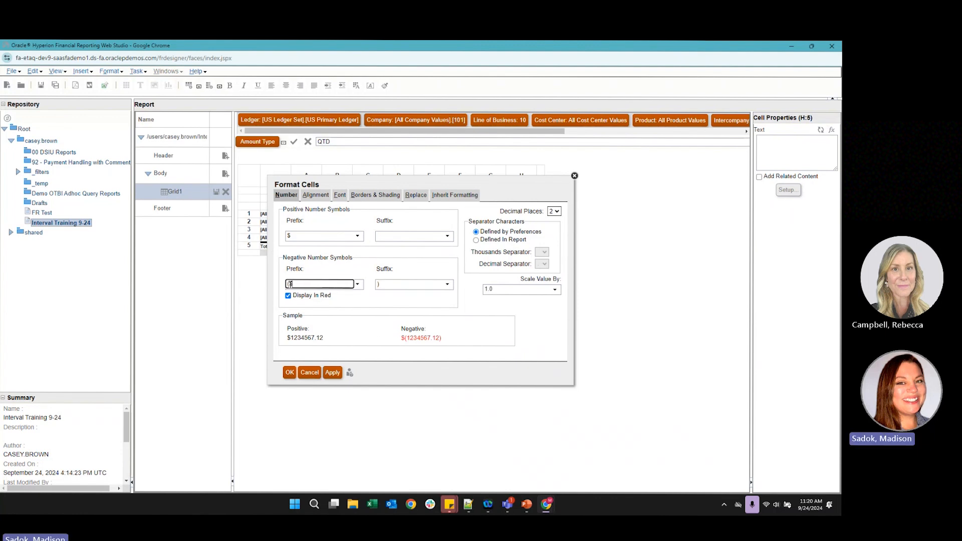
pyautogui.click(398, 284)
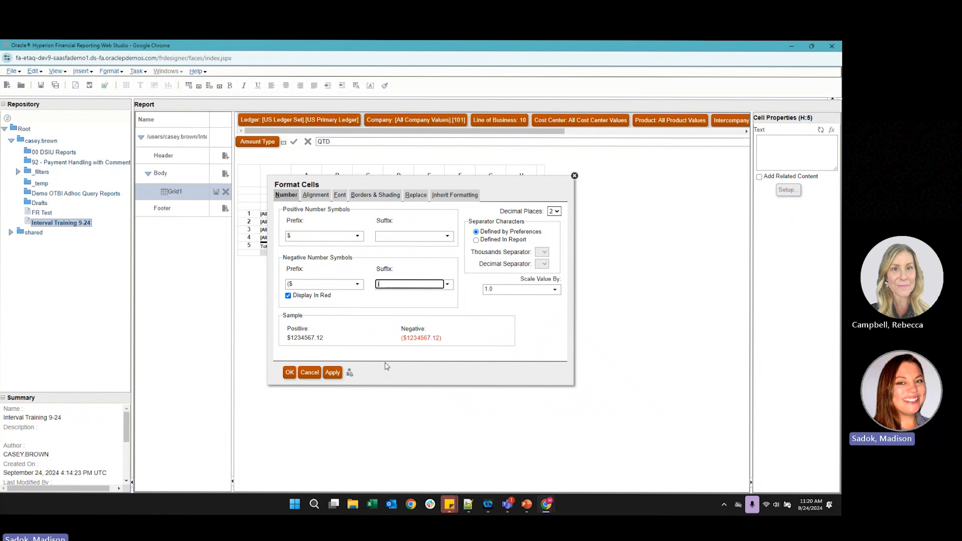
pyautogui.click(334, 374)
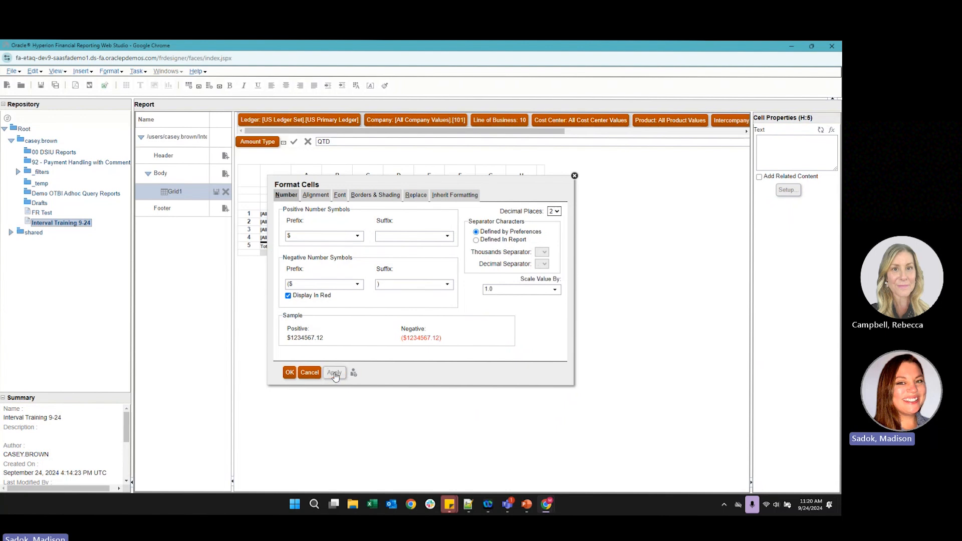
pyautogui.click(289, 372)
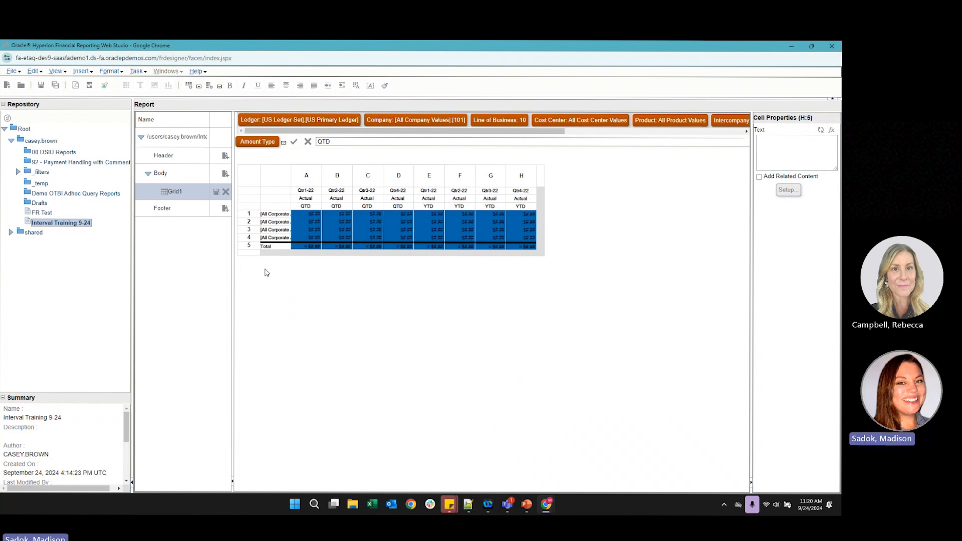
# Step: Preview the report, expand and collapse account 20000 to check the formatting, and close the preview window
pyautogui.click(73, 85)
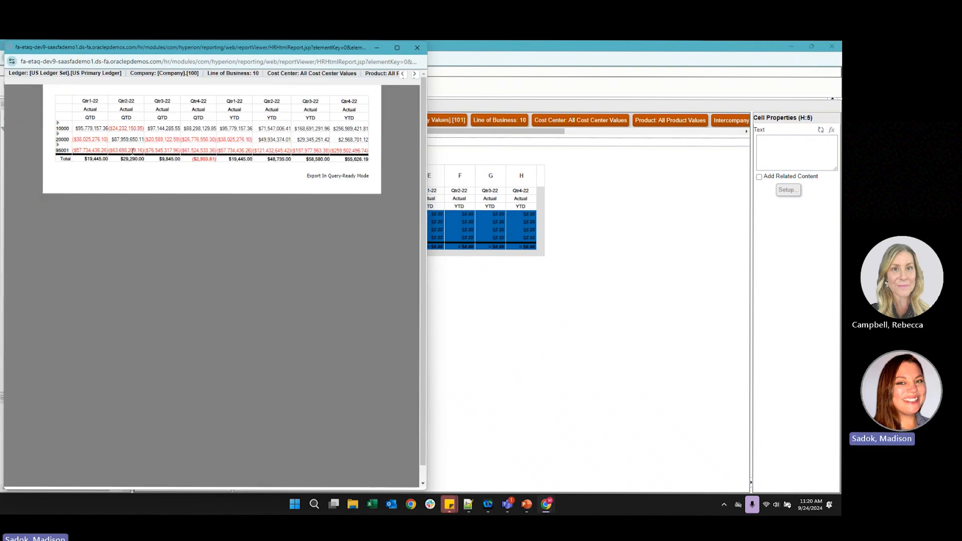
pyautogui.click(58, 134)
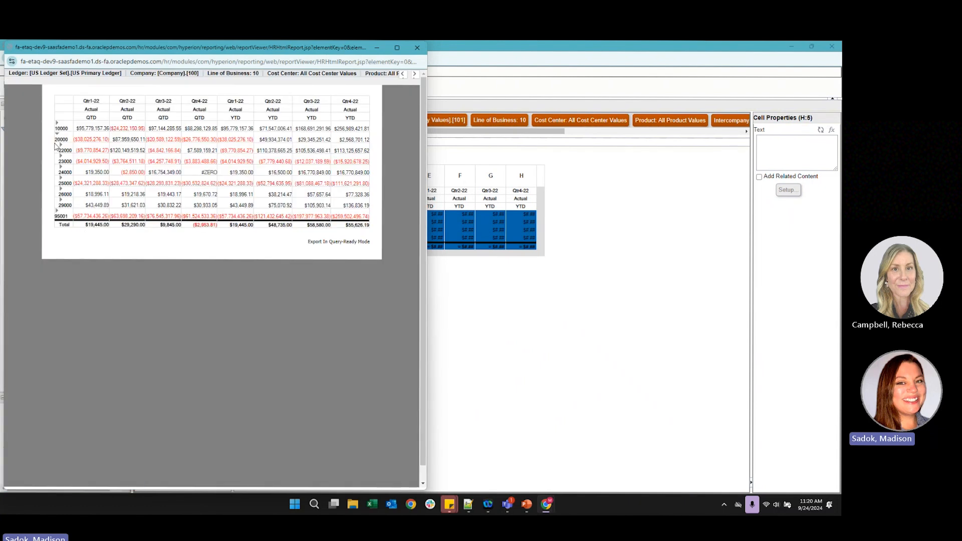
pyautogui.click(58, 134)
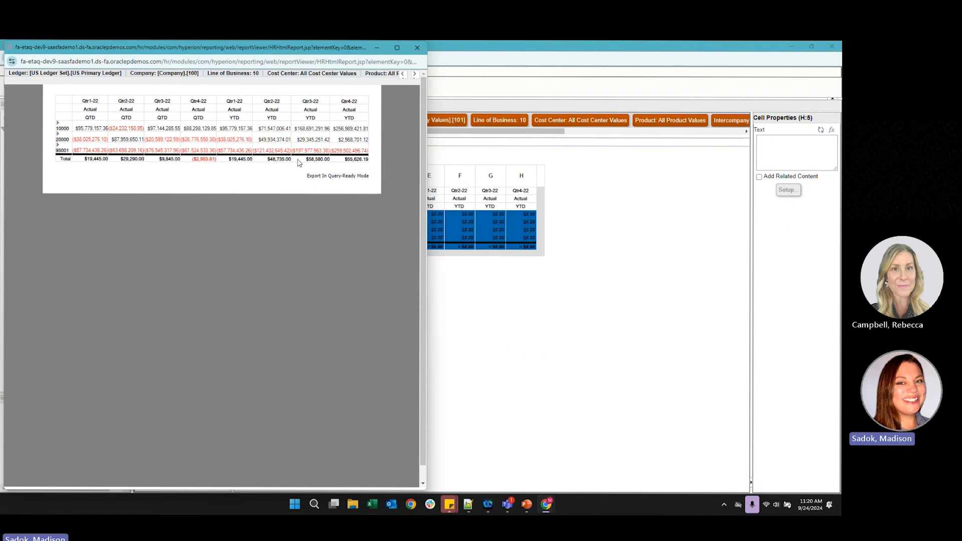
pyautogui.moveTo(326, 50); pyautogui.dragTo(355, 110)
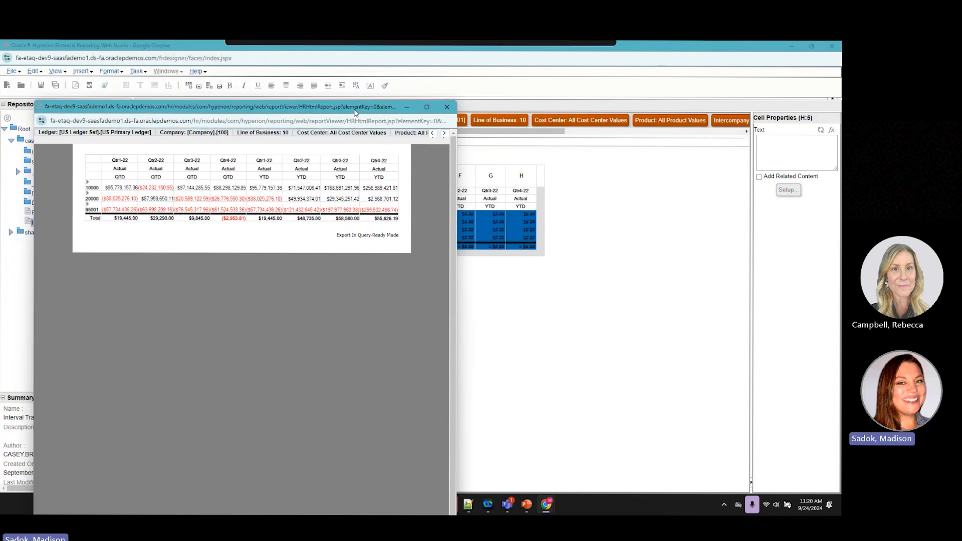
pyautogui.click(446, 108)
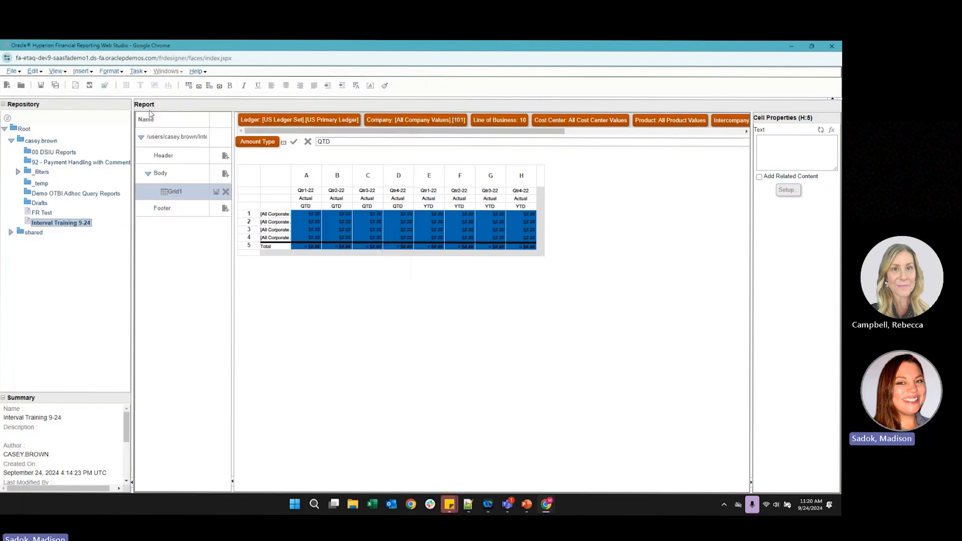
# Step: Return from the grid to the page layout of the whole report
pyautogui.click(179, 176)
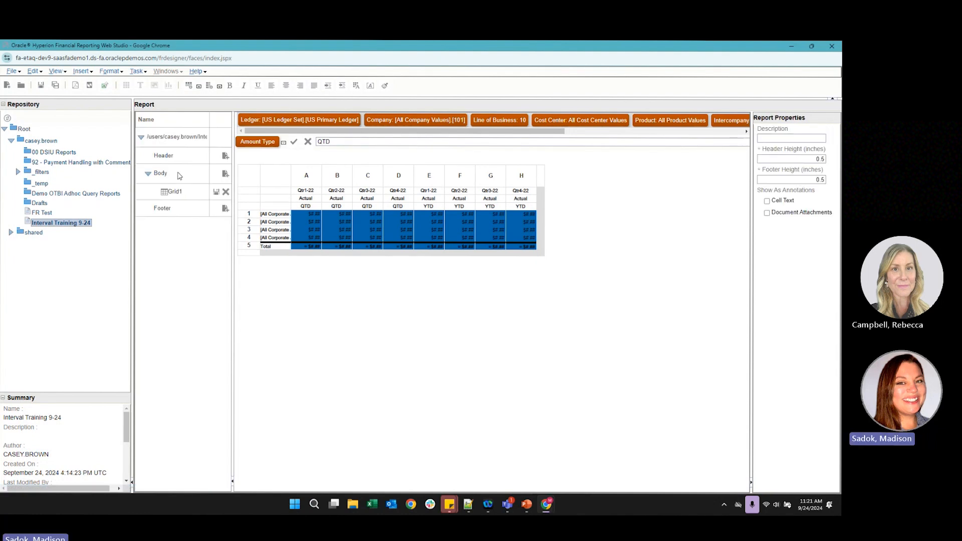
pyautogui.click(169, 143)
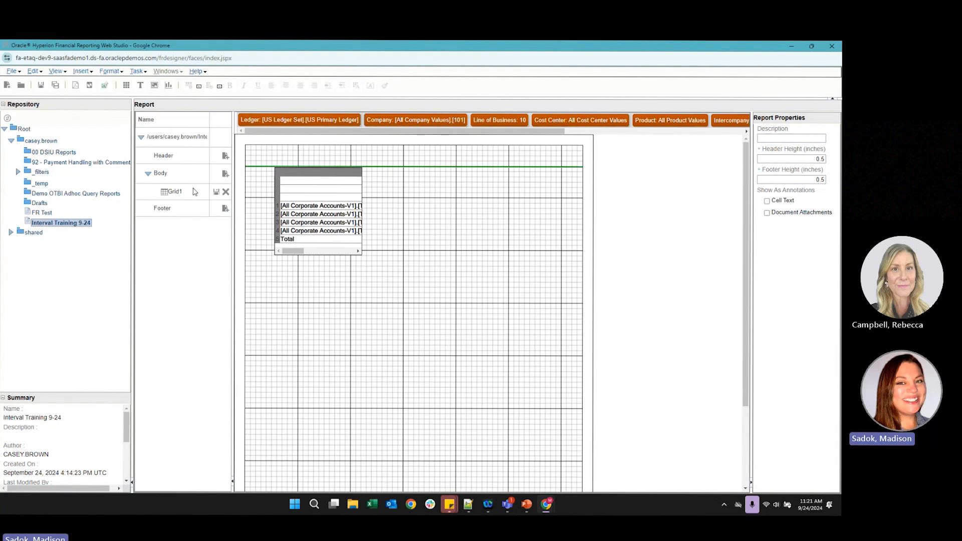
# Step: Add a text object reading "Year by Quarter Report" to the report body and make its text bold
pyautogui.click(225, 175)
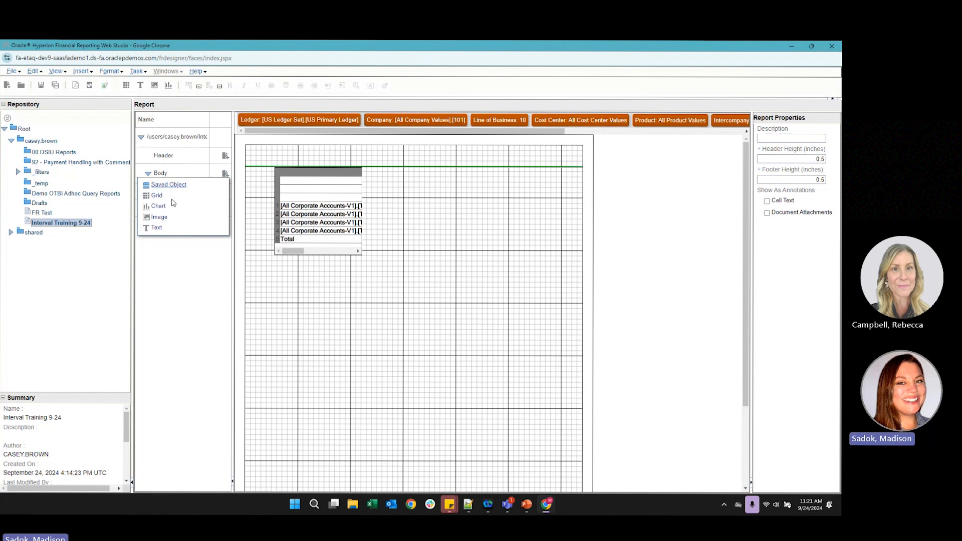
pyautogui.click(157, 227)
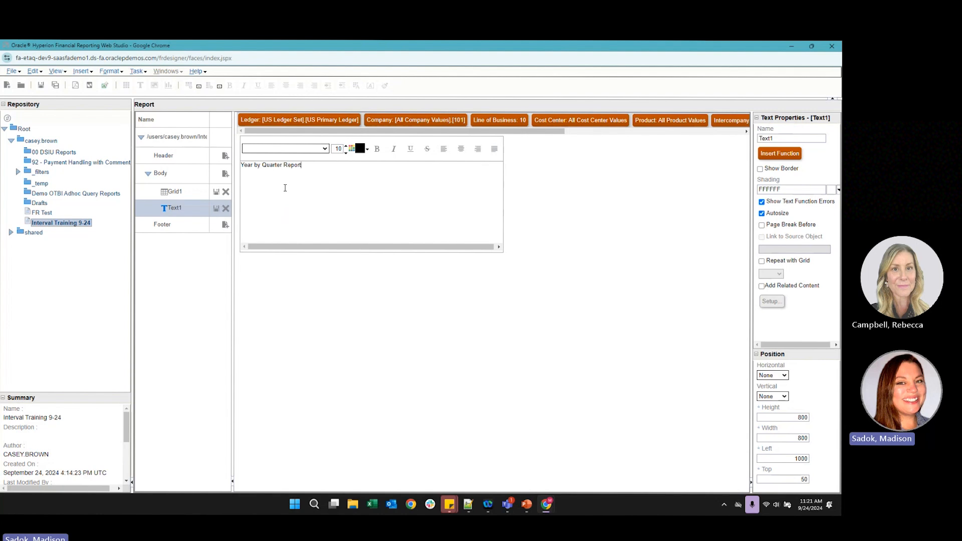
pyautogui.moveTo(305, 166); pyautogui.dragTo(240, 166)
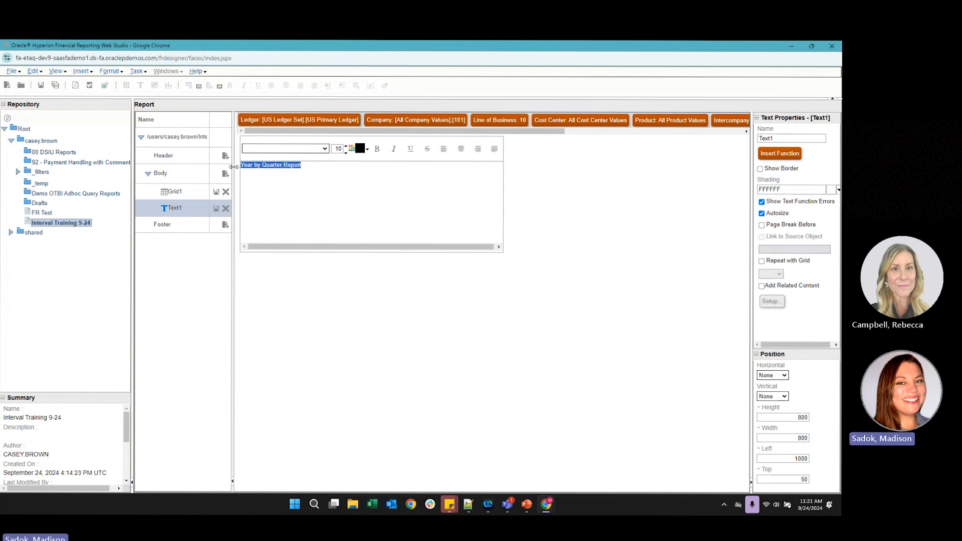
pyautogui.click(377, 150)
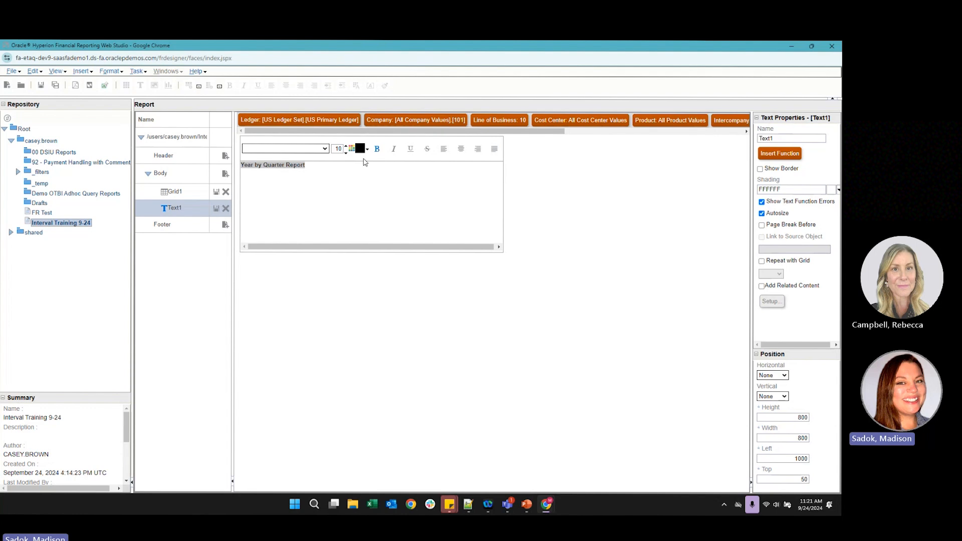
# Step: Set the font of the "Year by Quarter Report" title to Lucida Sans
pyautogui.click(326, 149)
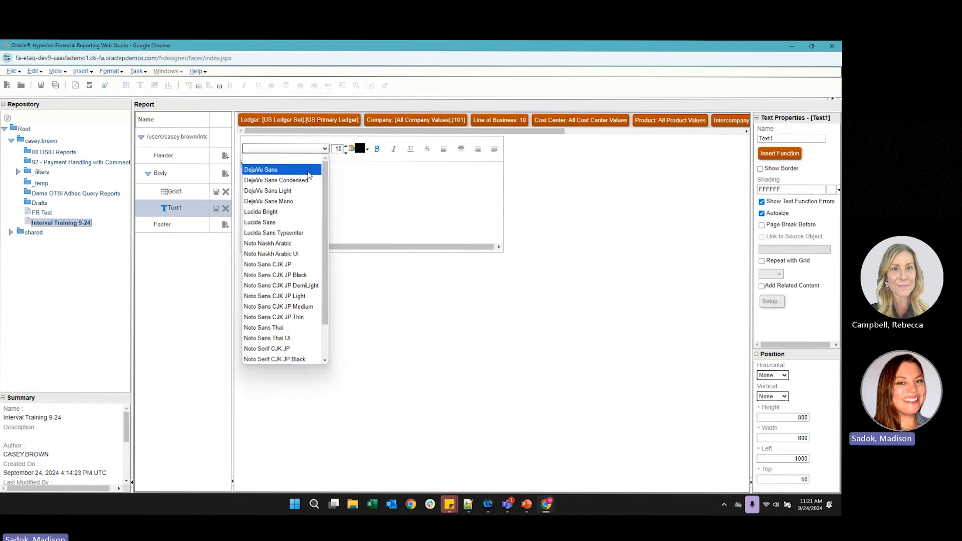
pyautogui.scroll(-1, 302, 299)
pyautogui.scroll(1, 303, 299)
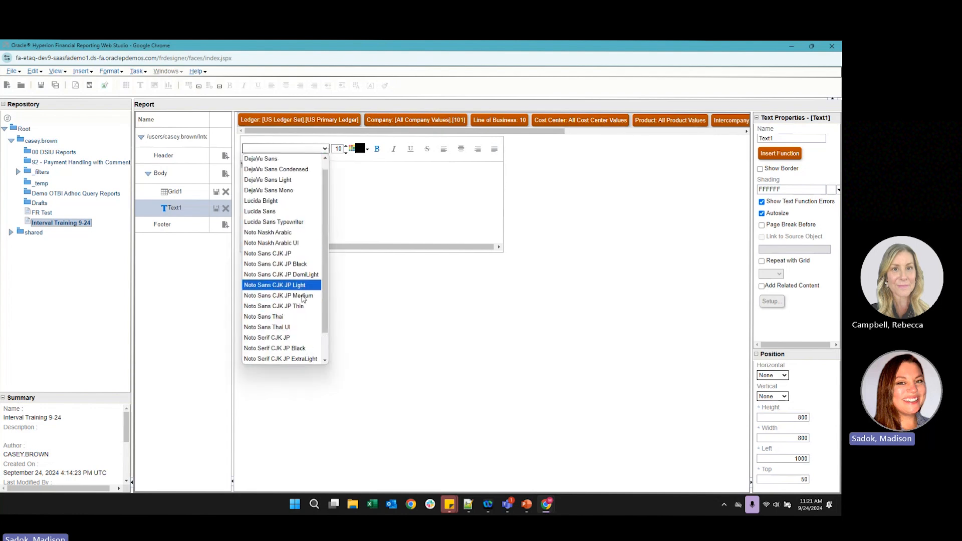
pyautogui.scroll(1, 301, 295)
pyautogui.click(274, 223)
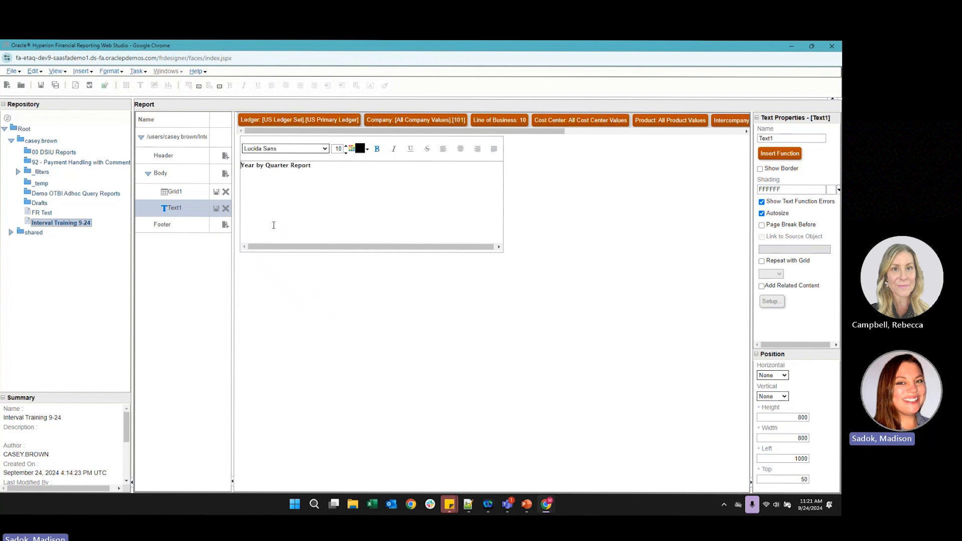
# Step: Set the font size of the "Year by Quarter Report" title to 14 and align the text left
pyautogui.moveTo(328, 166); pyautogui.dragTo(241, 169)
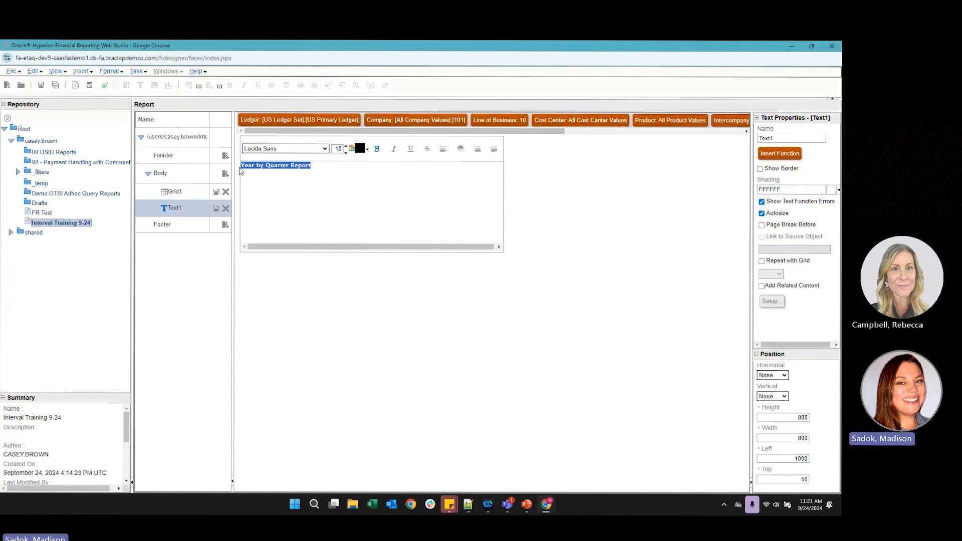
pyautogui.click(346, 147)
pyautogui.click(345, 147)
pyautogui.click(345, 147)
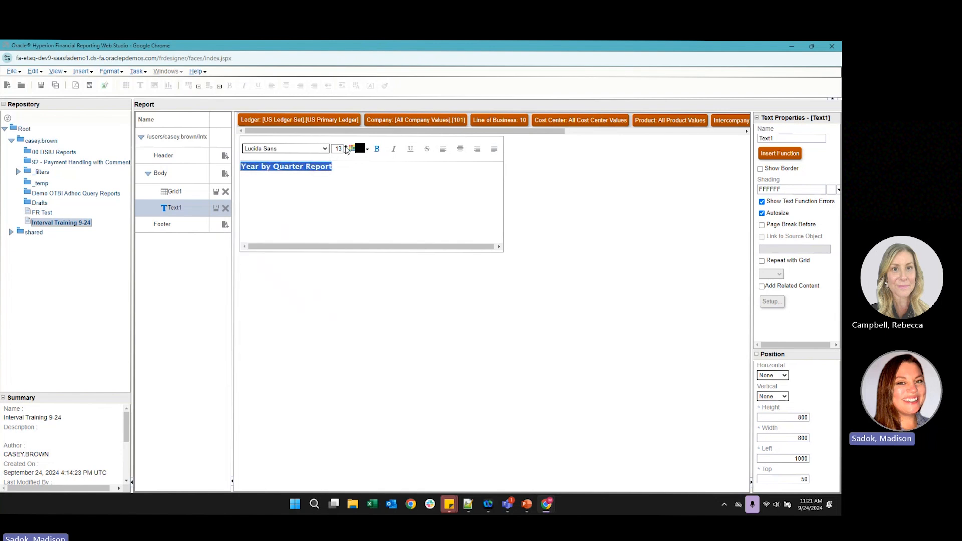
pyautogui.click(346, 147)
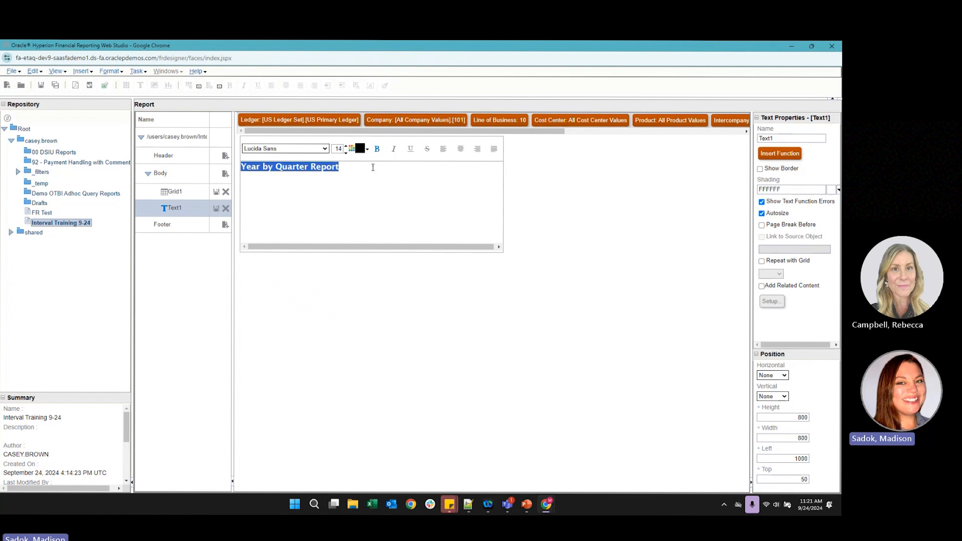
pyautogui.click(443, 149)
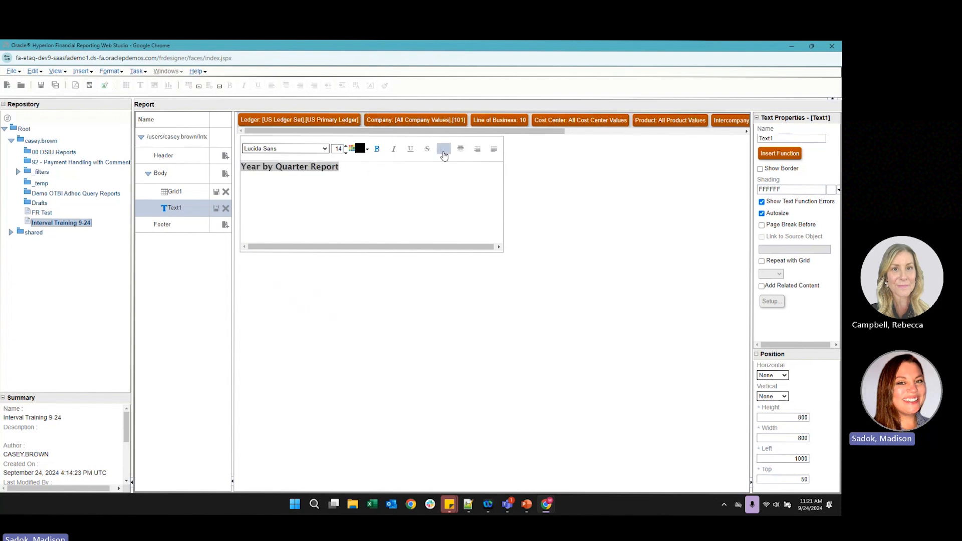
pyautogui.click(268, 174)
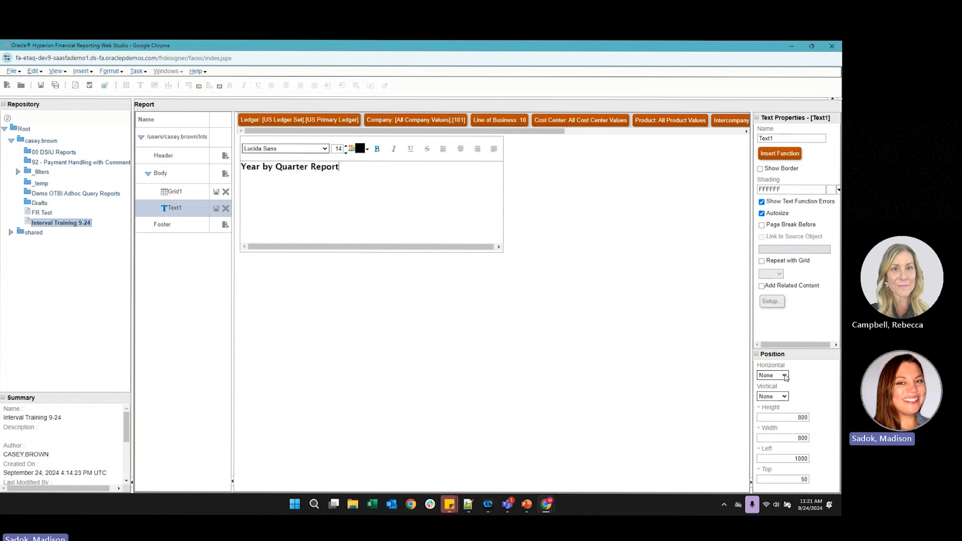
# Step: Rename the title text object as Header
pyautogui.doubleClick(790, 138)
pyautogui.write('Header')
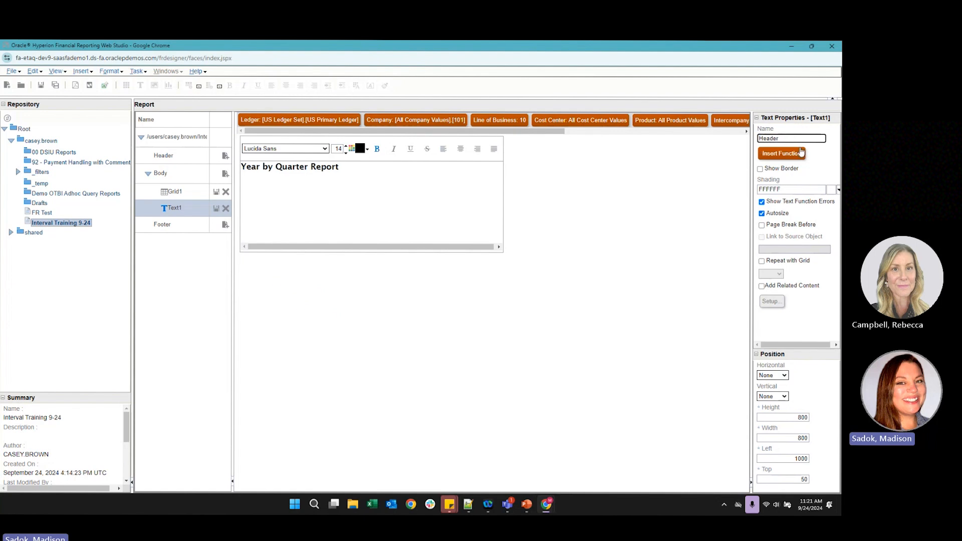
pyautogui.click(822, 157)
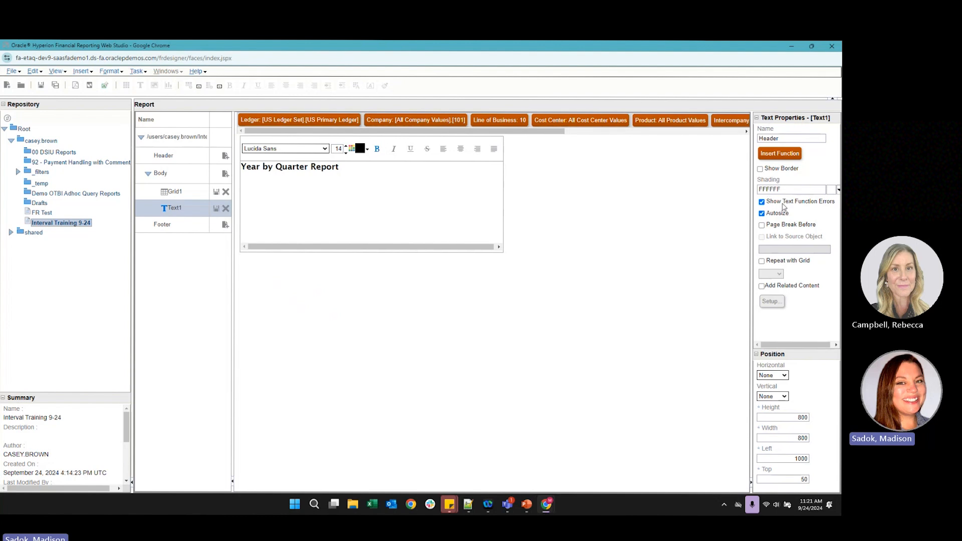
pyautogui.hscroll(1, 791, 212)
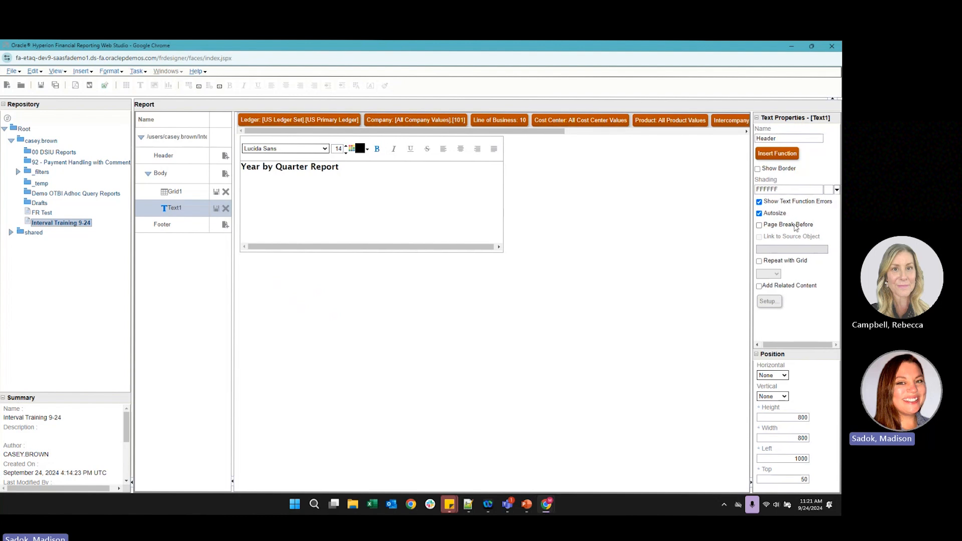
pyautogui.hscroll(-1, 796, 228)
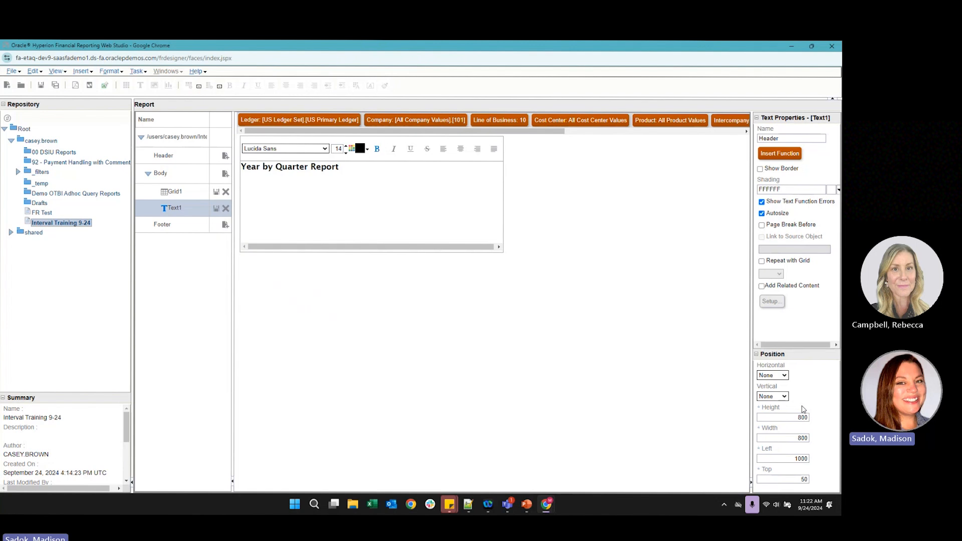
# Step: Set the title text object's horizontal position to Left and its vertical position to Relative
pyautogui.click(785, 376)
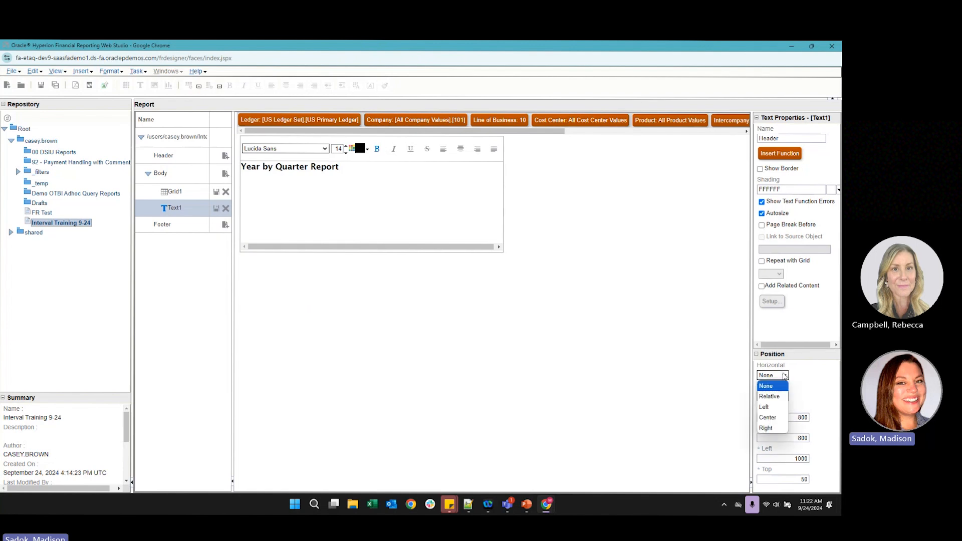
pyautogui.click(773, 408)
pyautogui.click(769, 397)
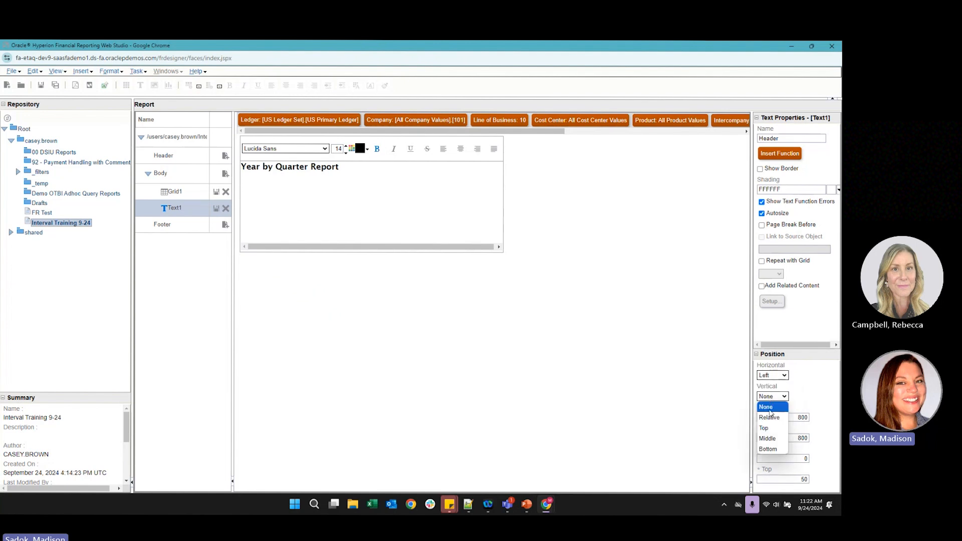
pyautogui.click(769, 418)
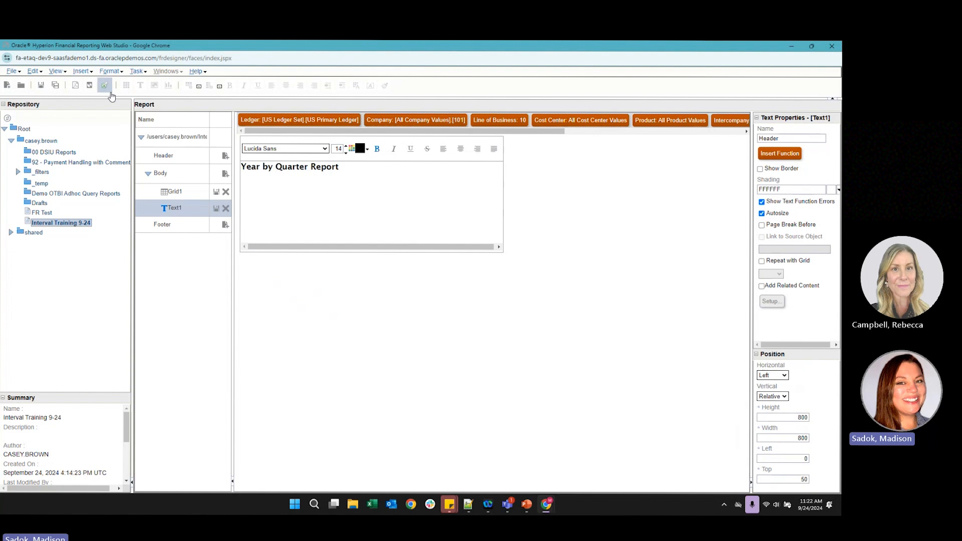
# Step: Save the report, preview how the title sits beside the grid, and close the preview window
pyautogui.click(42, 86)
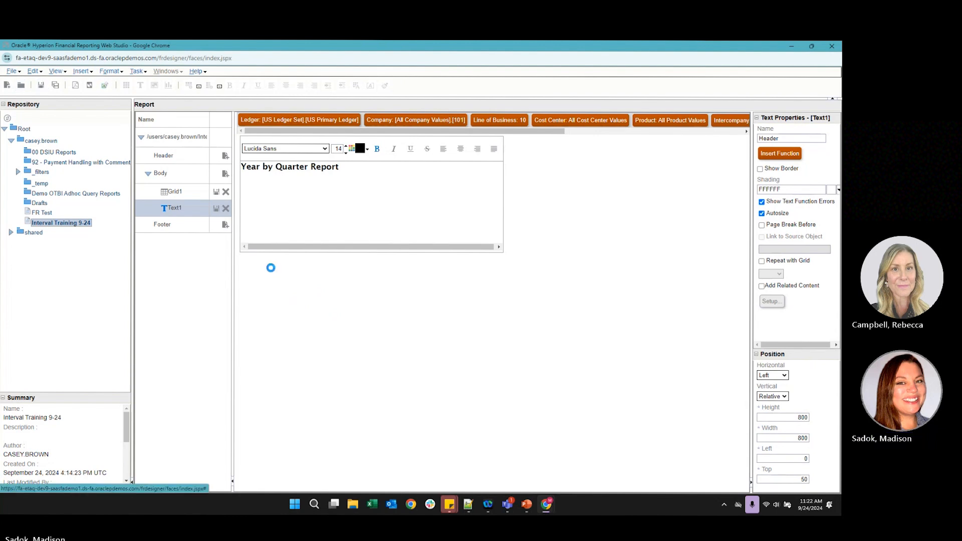
pyautogui.click(90, 87)
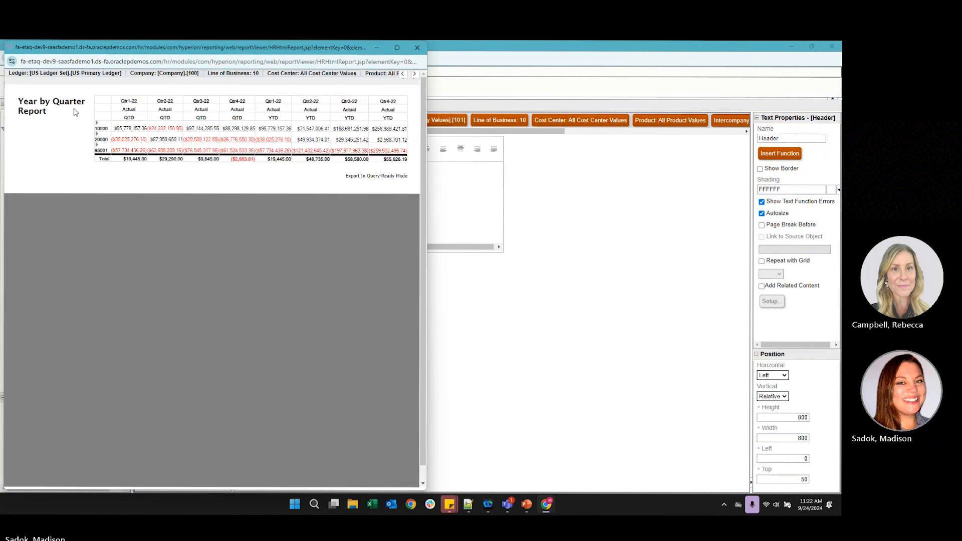
pyautogui.moveTo(282, 49); pyautogui.dragTo(285, 106)
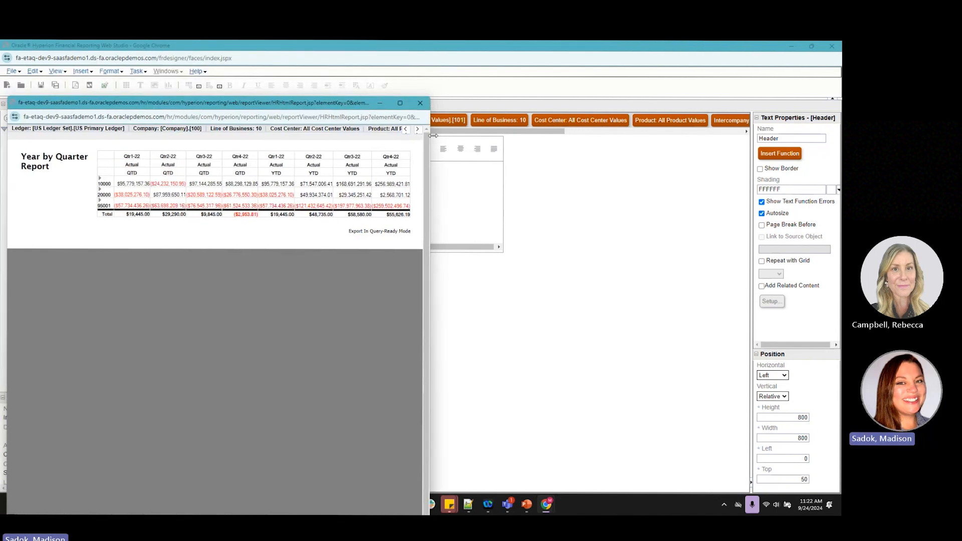
pyautogui.click(420, 103)
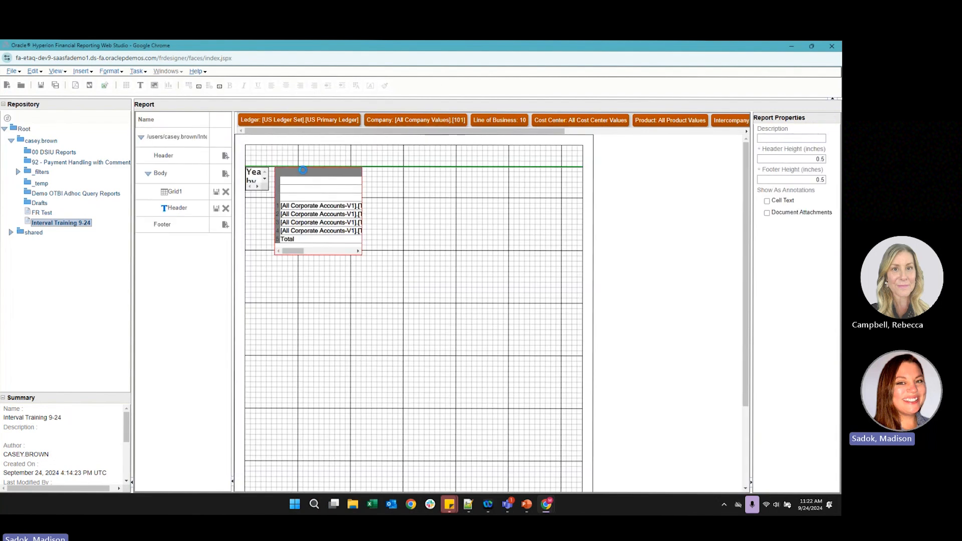
# Step: Move the grid below the title text at the page's left edge, and preview the report before closing the preview window
pyautogui.moveTo(302, 165); pyautogui.dragTo(262, 193)
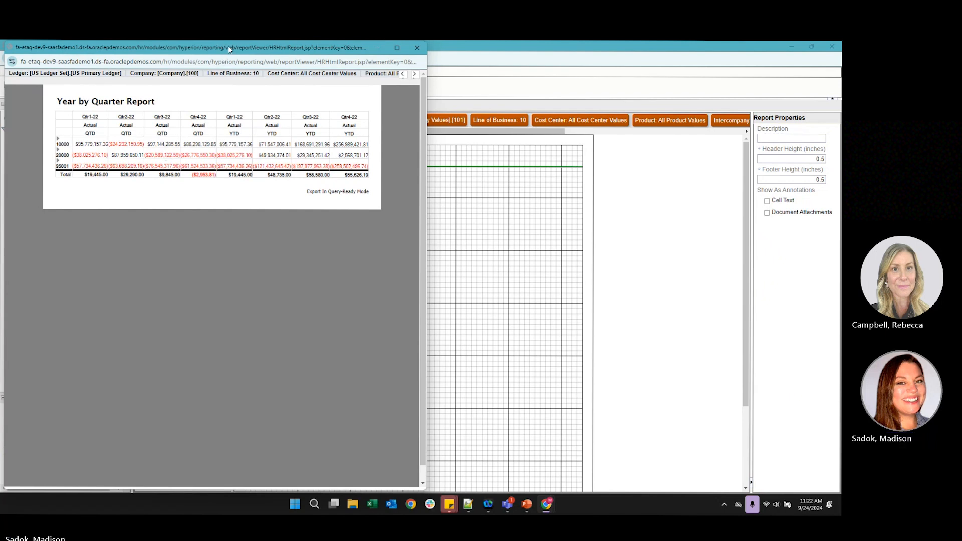
pyautogui.moveTo(229, 48); pyautogui.dragTo(245, 91)
pyautogui.click(433, 90)
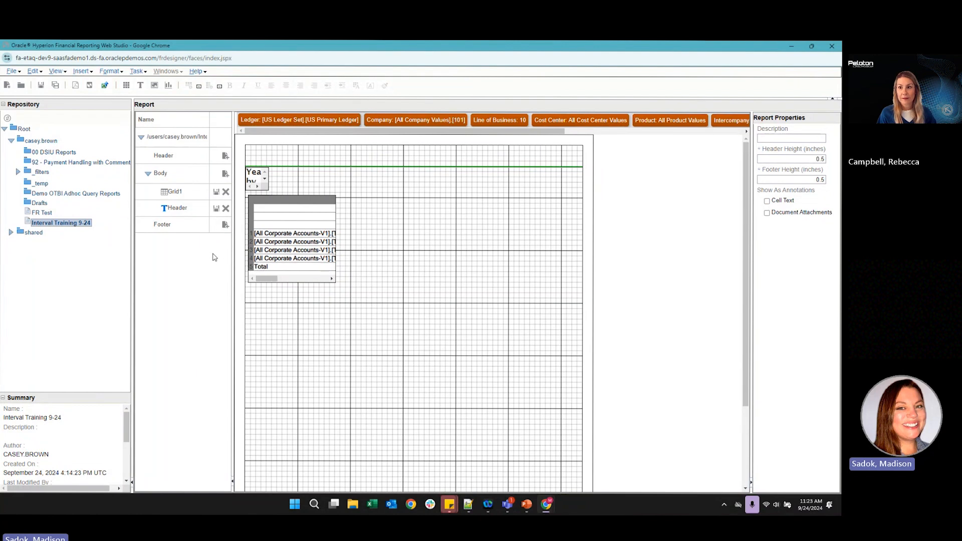
# Step: Add a bar chart based on Grid1 to the report body and take its legend items from the columns
pyautogui.click(225, 174)
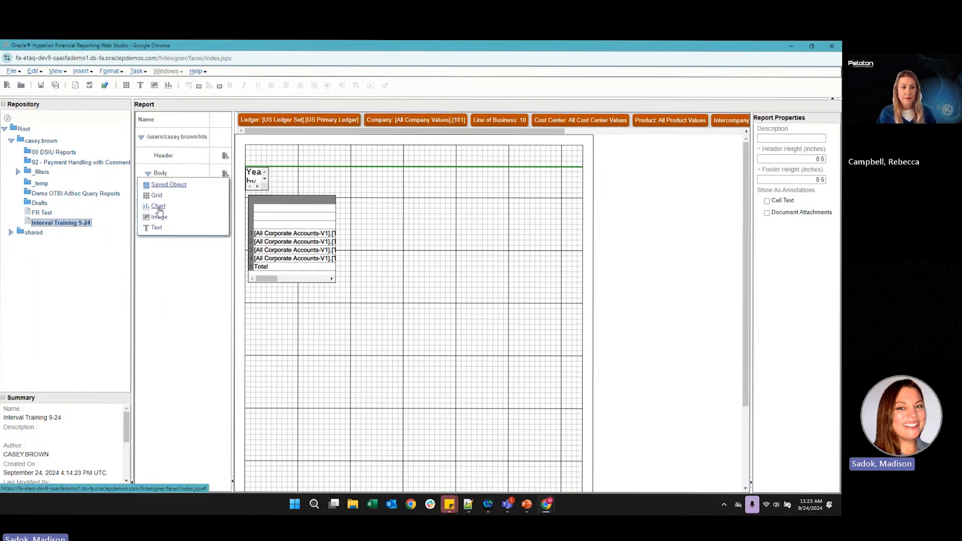
pyautogui.click(158, 206)
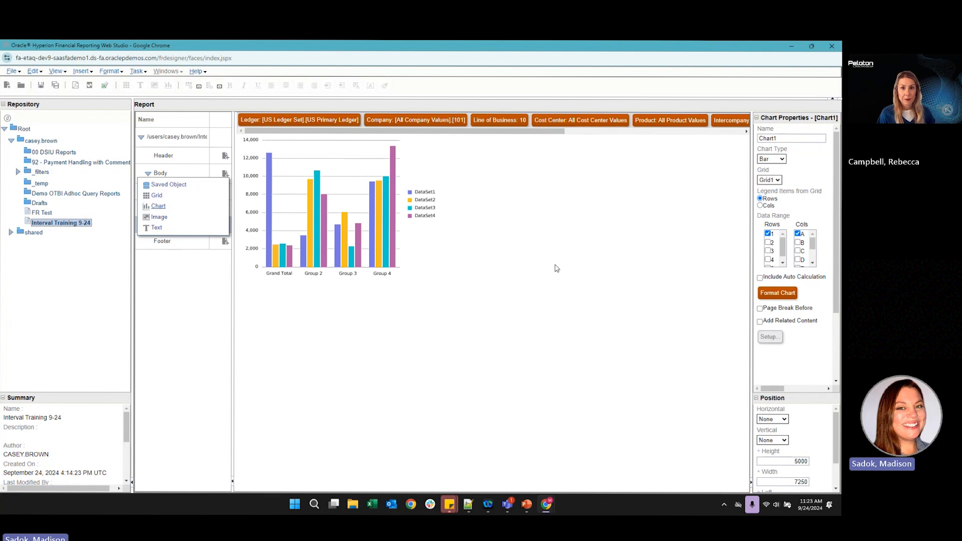
pyautogui.click(760, 206)
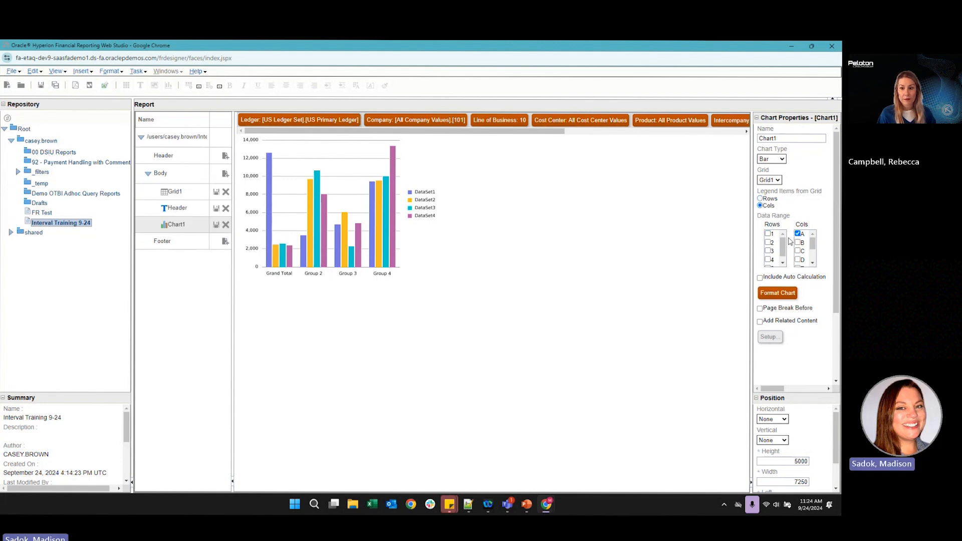
# Step: Set the chart's data range to row 5 and columns A, B, C and D
pyautogui.scroll(-1, 771, 256)
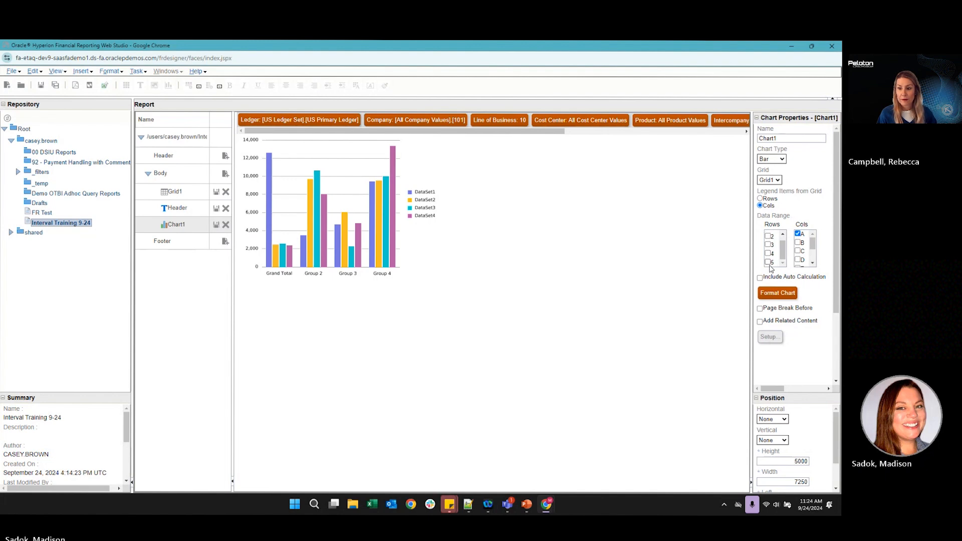
pyautogui.click(768, 262)
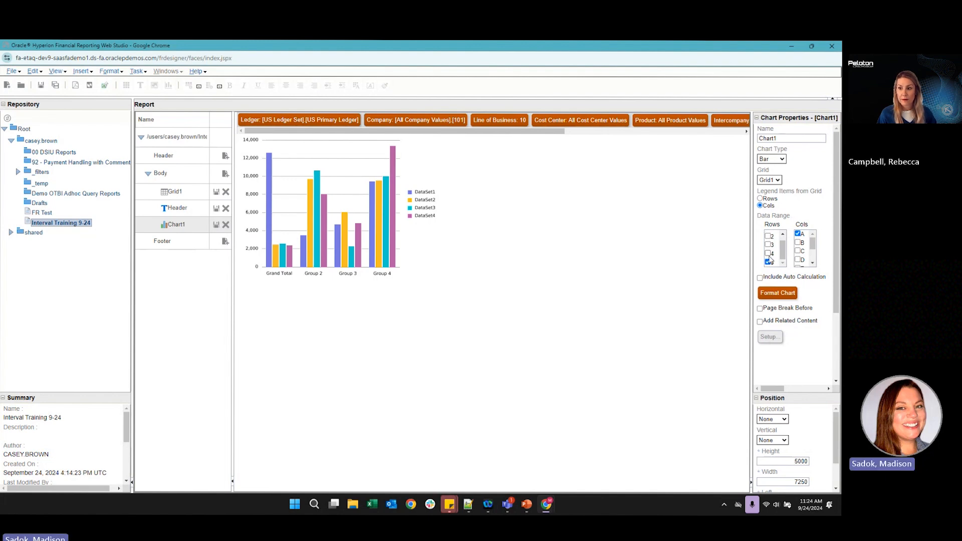
pyautogui.click(797, 251)
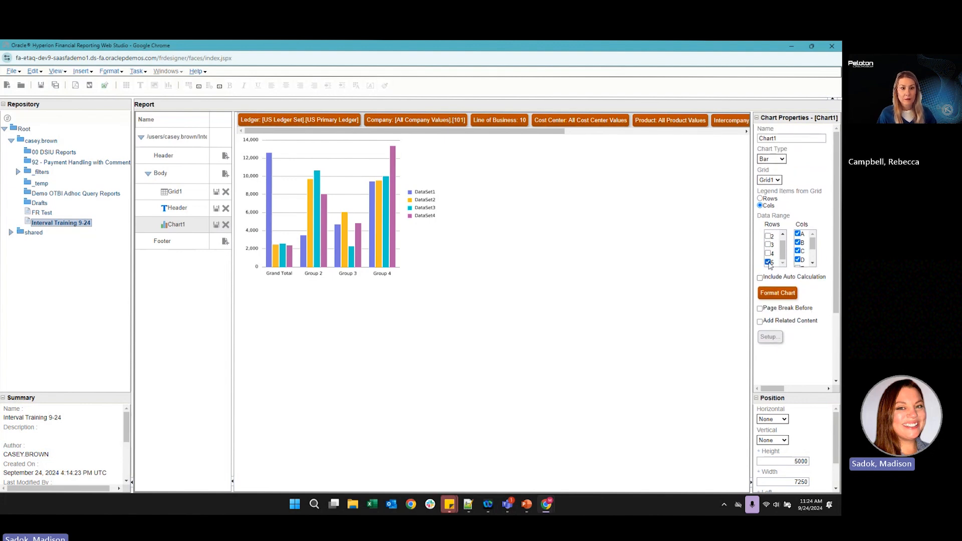
# Step: Examine the chart's formatting options for appearance, legend, axes, element style and bars, and leave them without applying changes
pyautogui.scroll(-1, 773, 266)
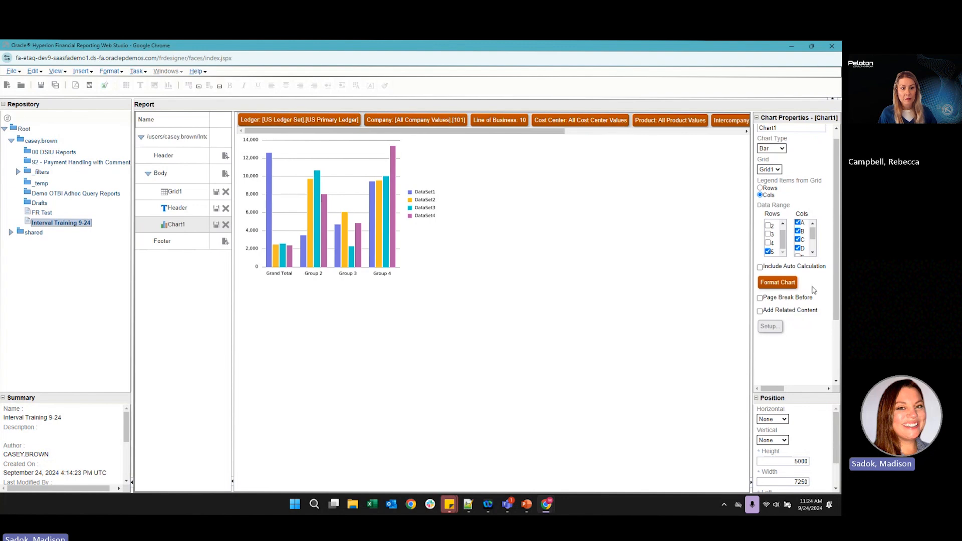
pyautogui.scroll(-1, 812, 283)
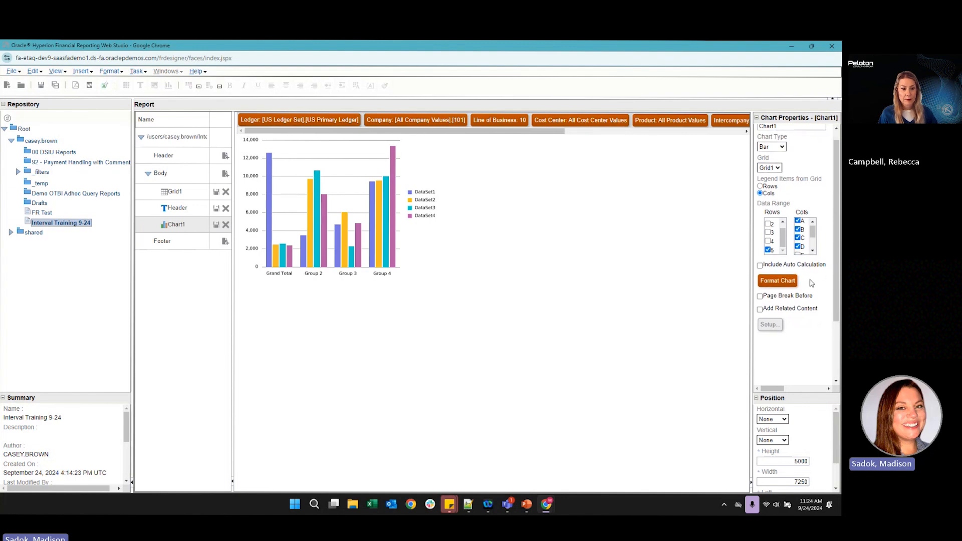
pyautogui.click(774, 280)
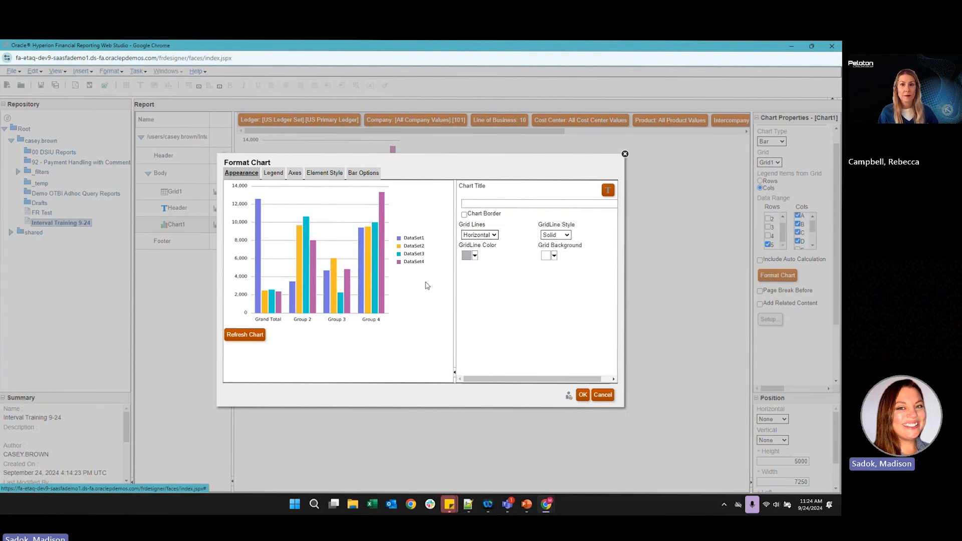
pyautogui.click(273, 172)
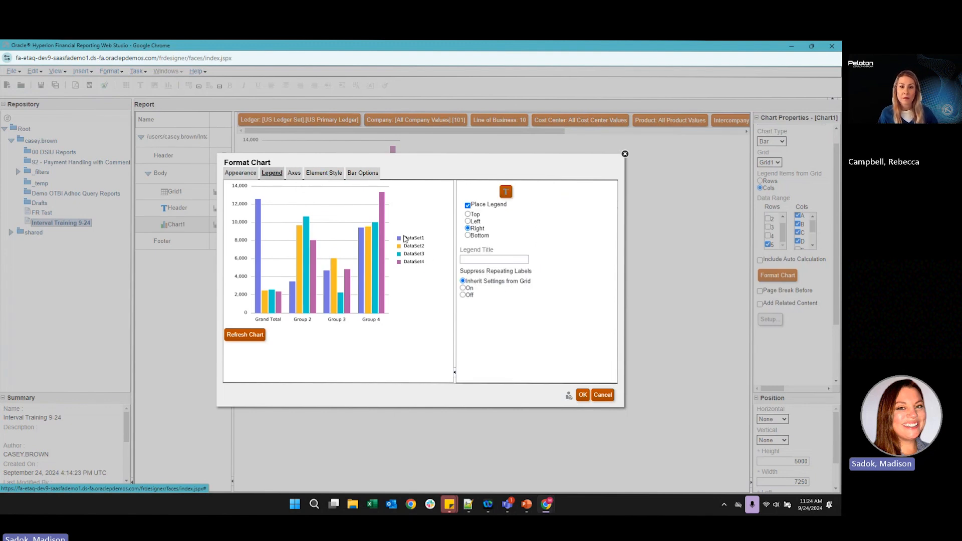
pyautogui.click(477, 260)
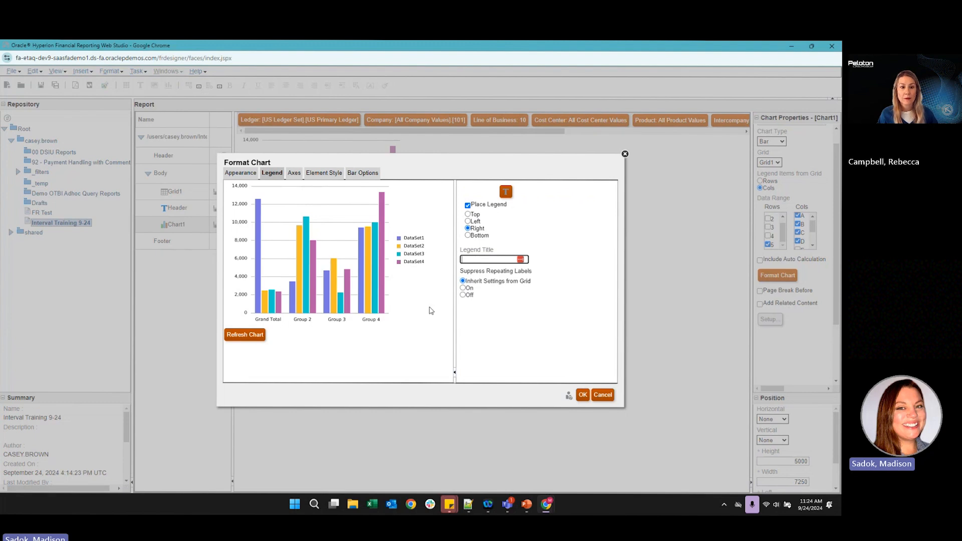
pyautogui.click(291, 174)
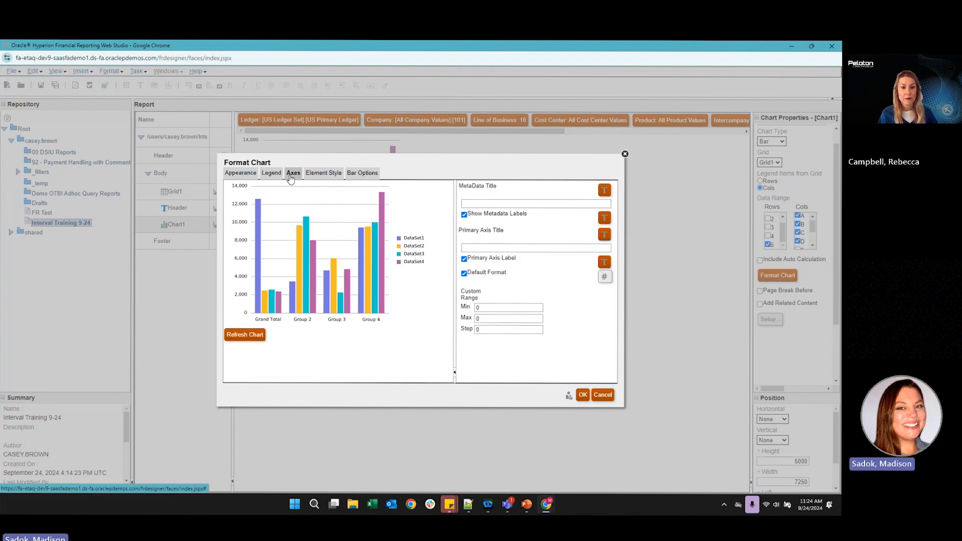
pyautogui.click(241, 173)
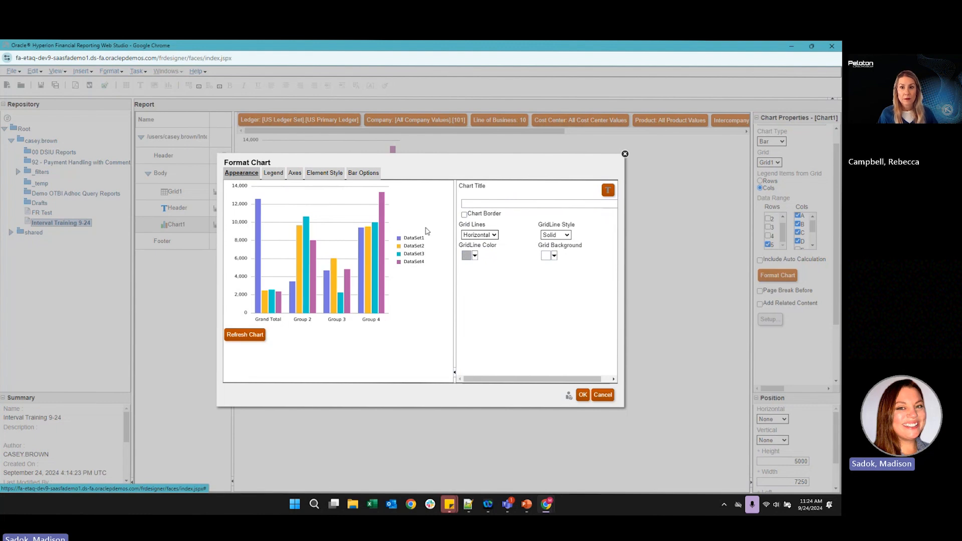
pyautogui.click(323, 173)
pyautogui.click(360, 173)
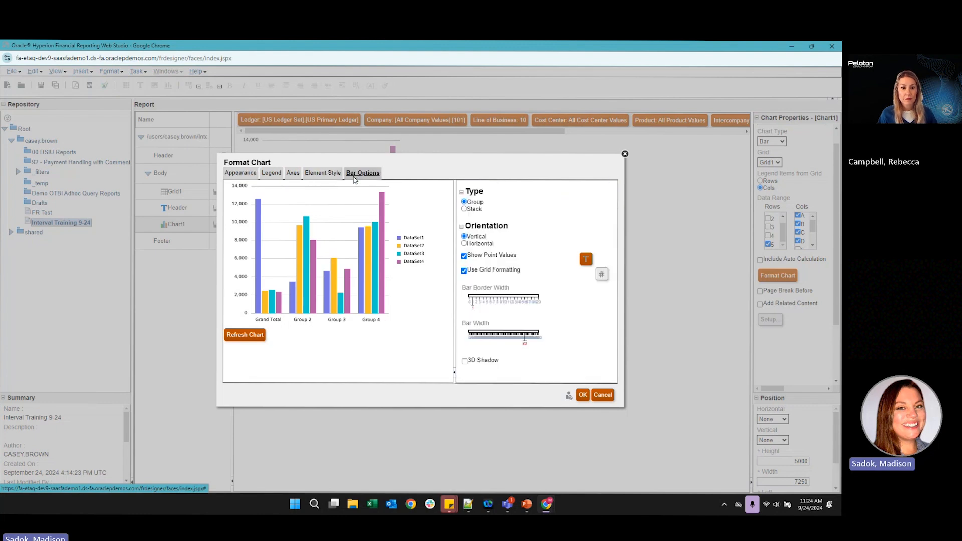
pyautogui.click(603, 395)
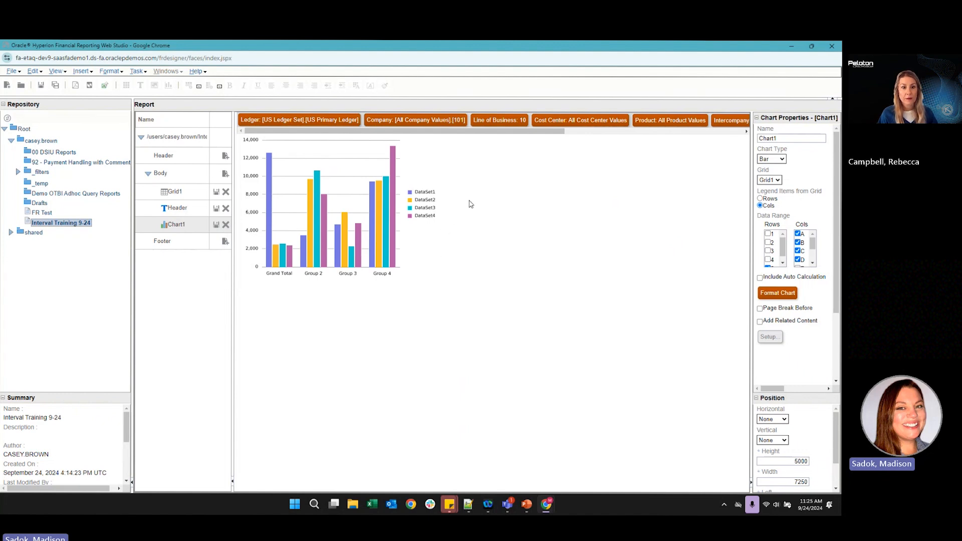
pyautogui.scroll(-3, 802, 356)
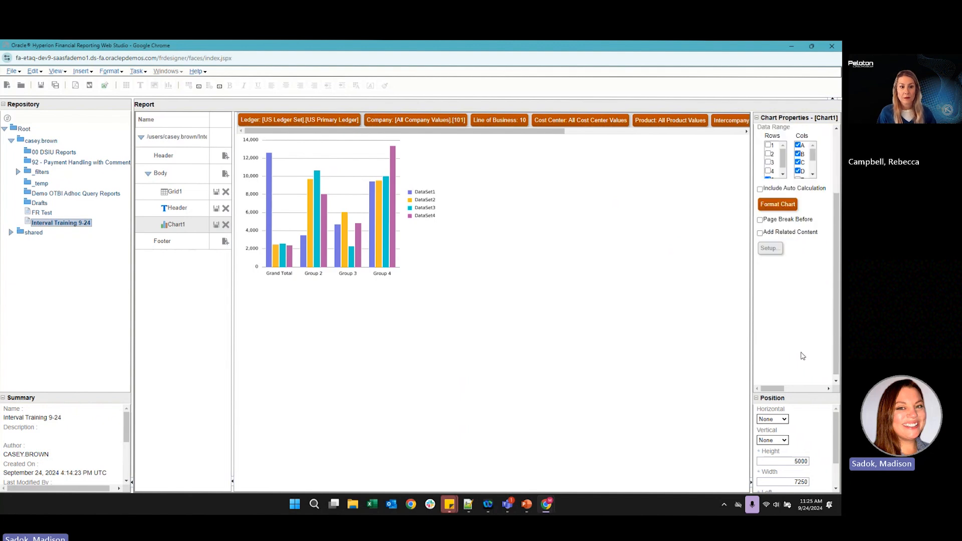
pyautogui.scroll(3, 802, 356)
pyautogui.hscroll(-1, 803, 356)
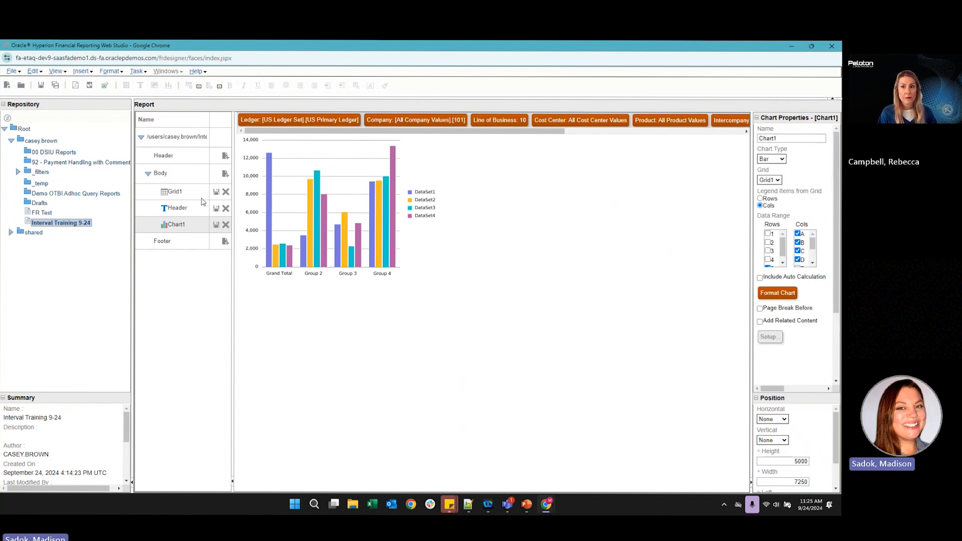
# Step: In the full report layout, move the chart below the grid at the page's left edge and save the report
pyautogui.click(176, 136)
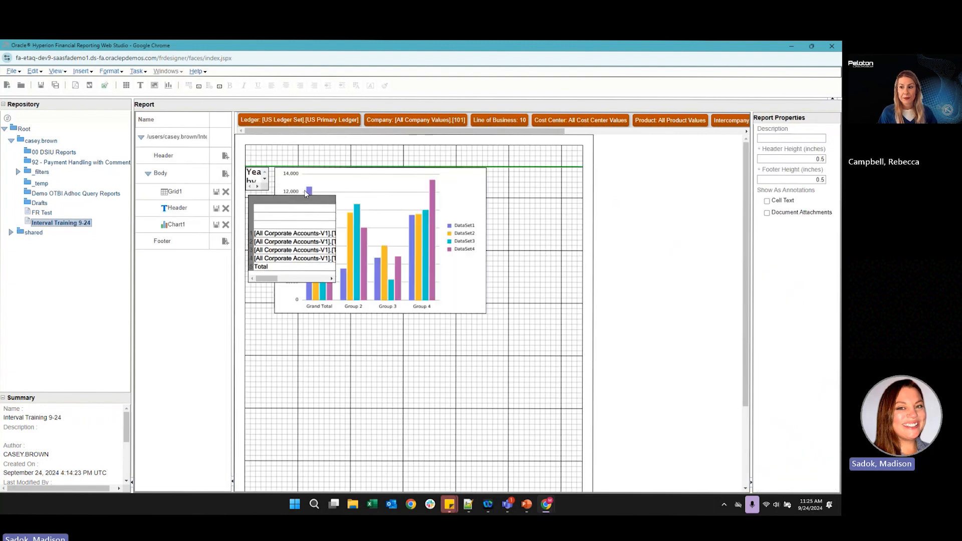
pyautogui.moveTo(399, 231); pyautogui.dragTo(365, 347)
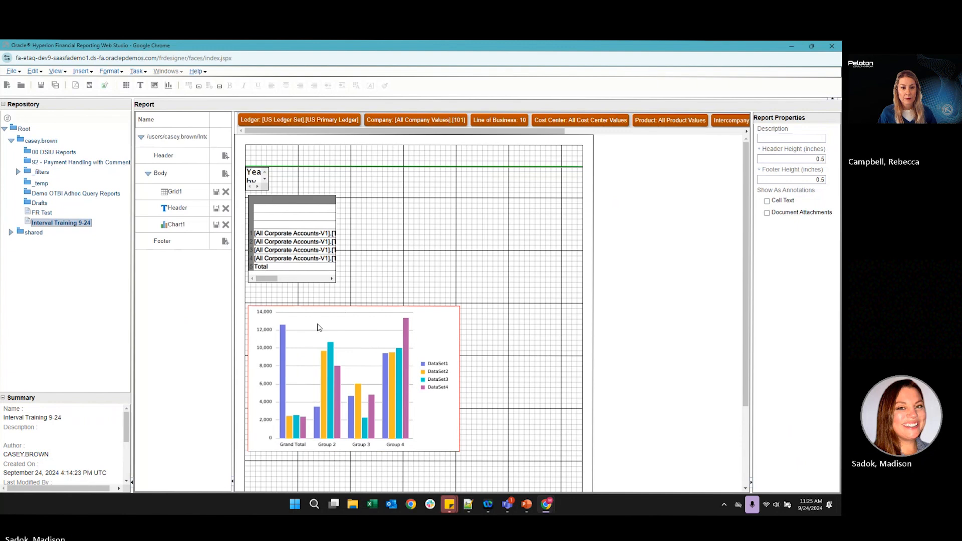
pyautogui.click(42, 85)
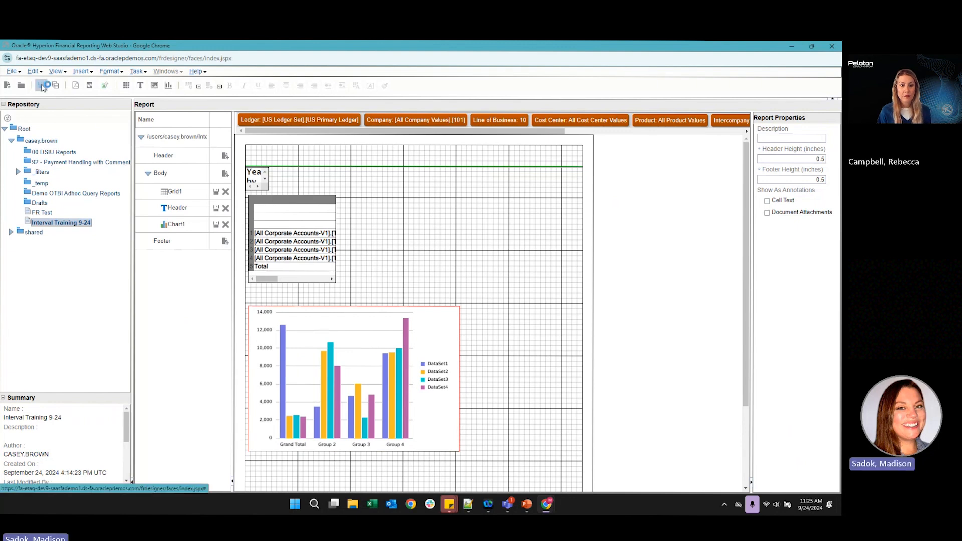
# Step: Preview the report to check the title, grid and chart together, and close the preview window
pyautogui.click(89, 86)
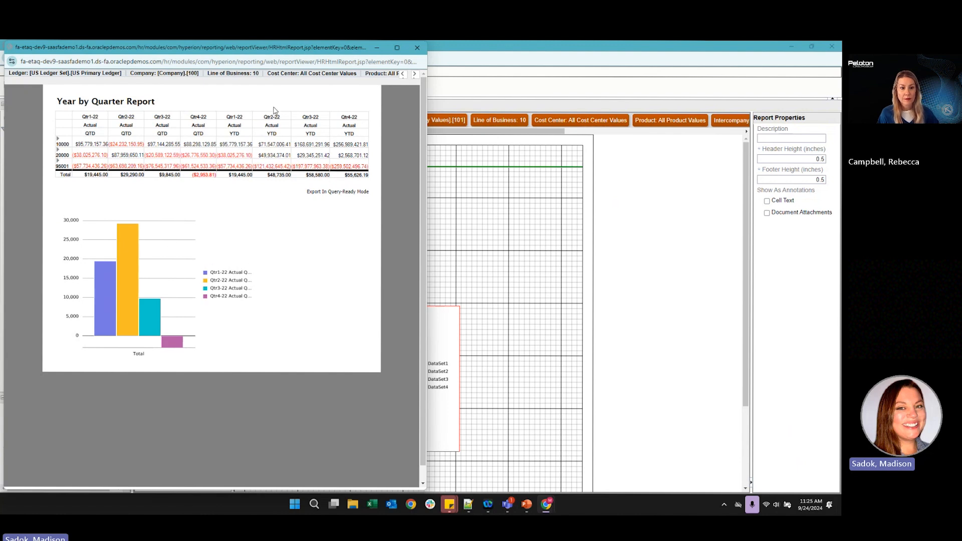
pyautogui.moveTo(260, 49); pyautogui.dragTo(271, 104)
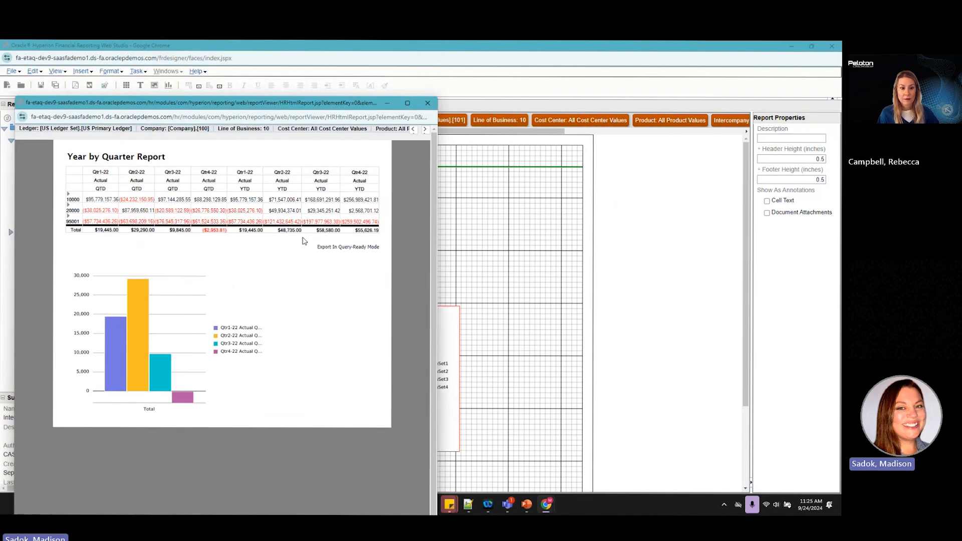
pyautogui.click(427, 103)
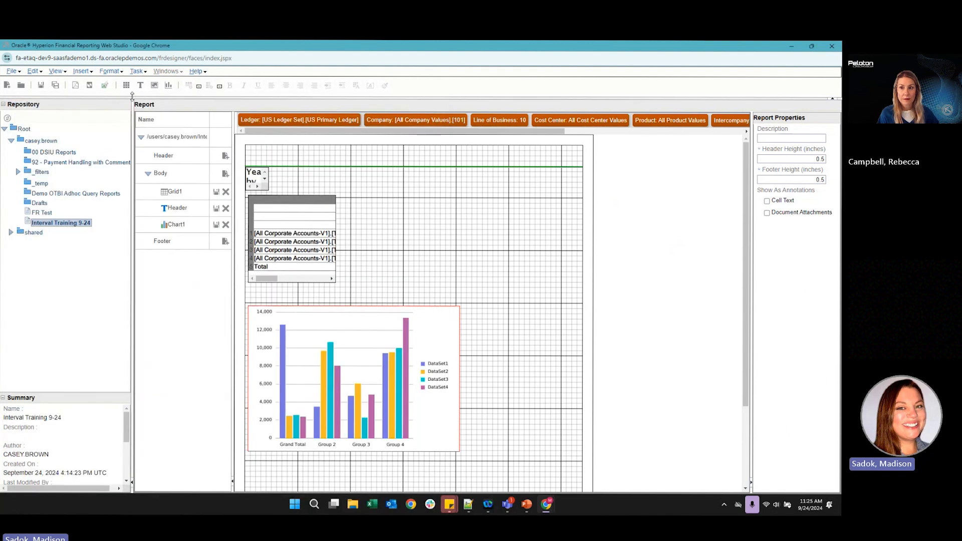